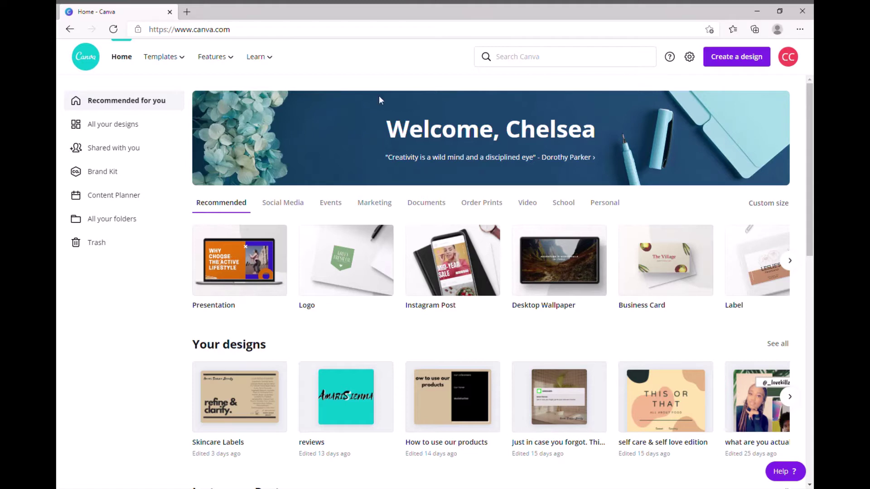
left_click_drag(231, 30, 131, 23)
left_click(366, 68)
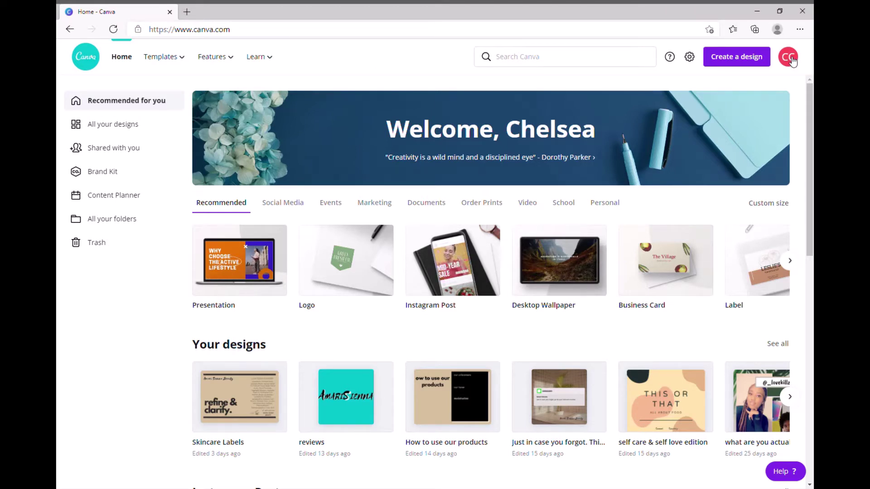
Step: Search the Canva templates for "label"
left_click(585, 63)
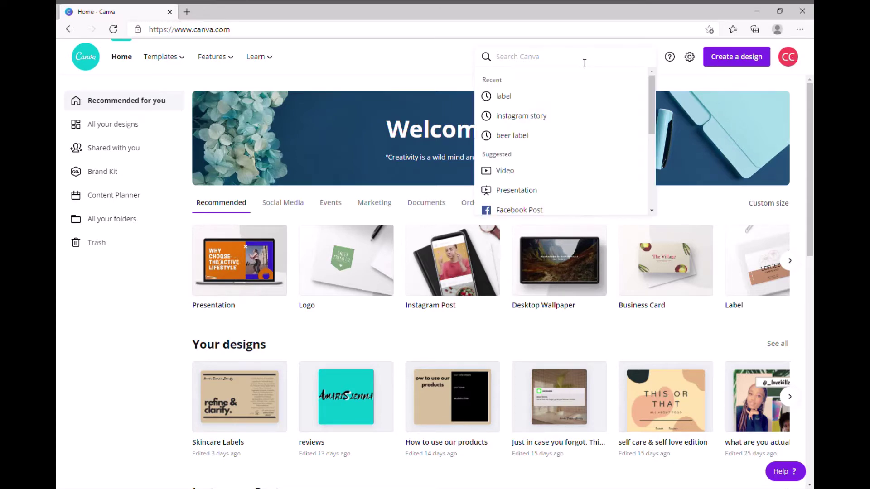
type("label")
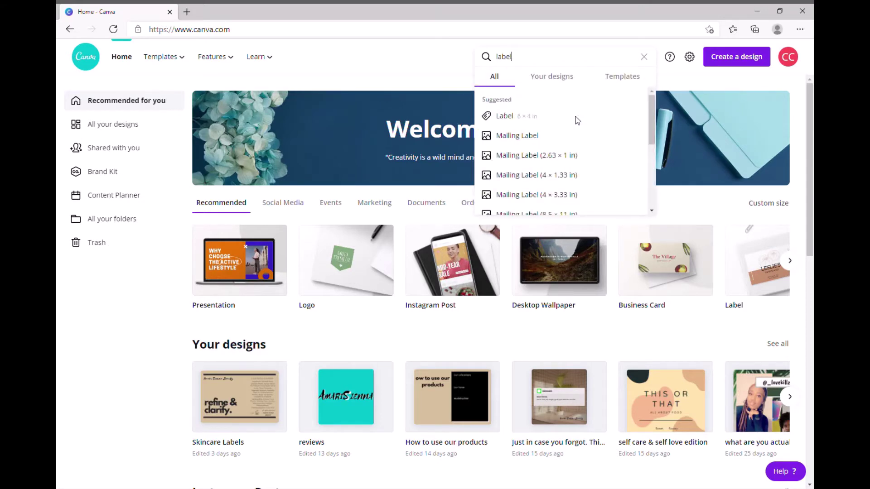
key("Return")
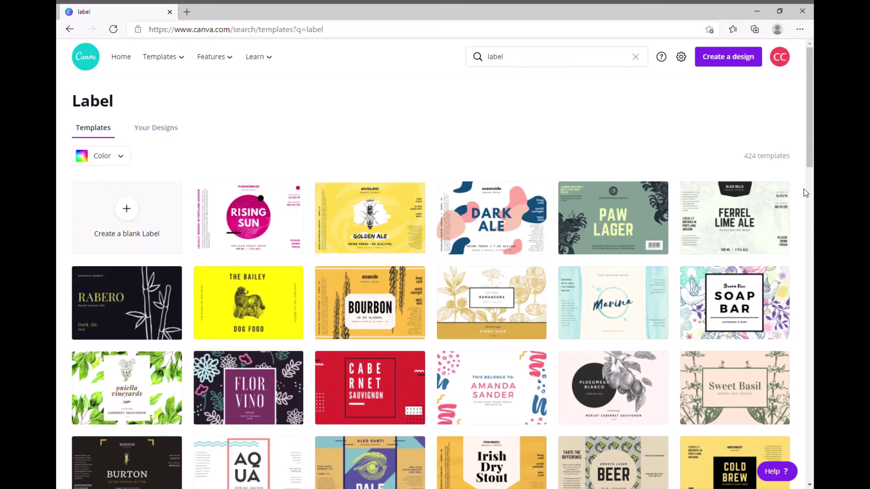
left_click_drag(742, 159, 810, 157)
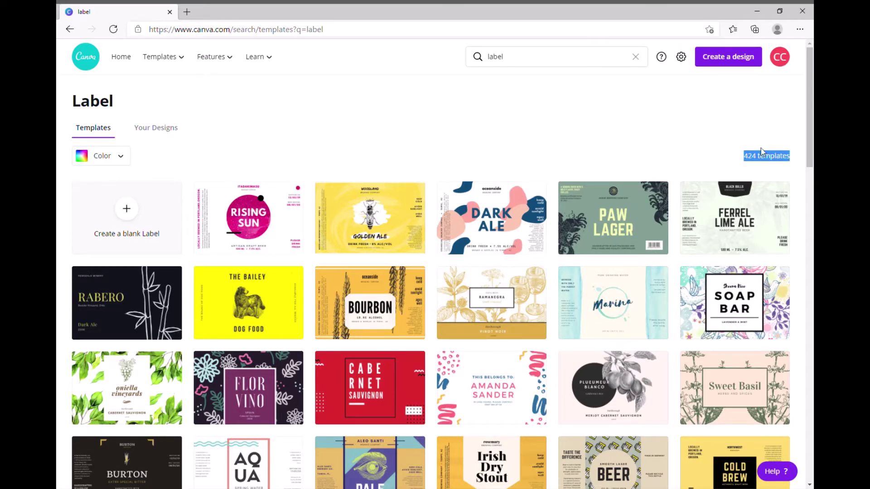
left_click(733, 150)
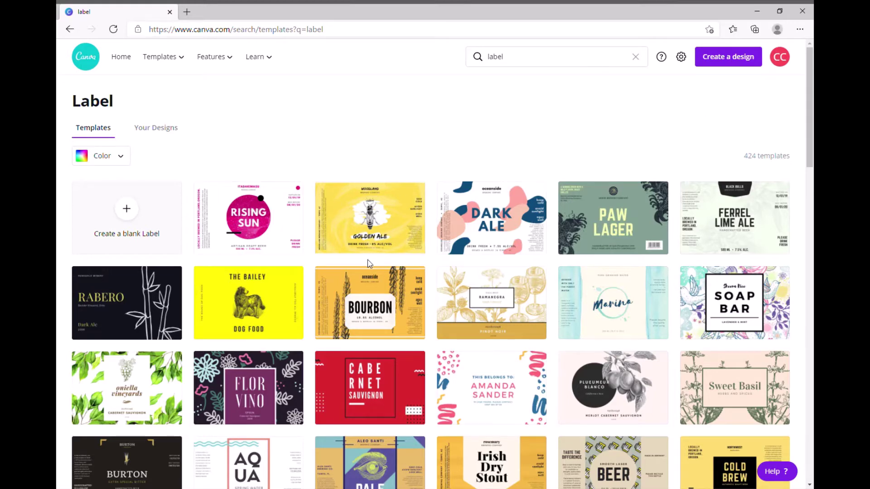
Step: Browse the label templates and open the pink Dazzle eau de parfum label for editing
scroll(408, 254, "down", 1)
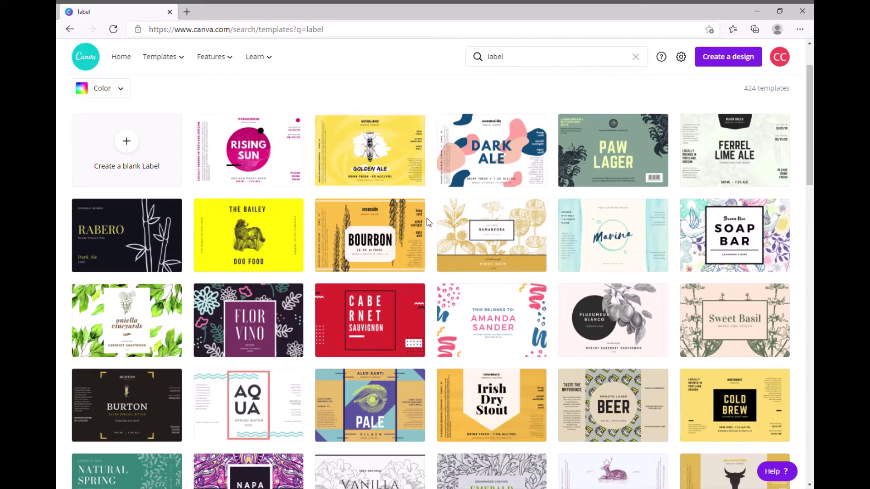
scroll(424, 203, "down", 5)
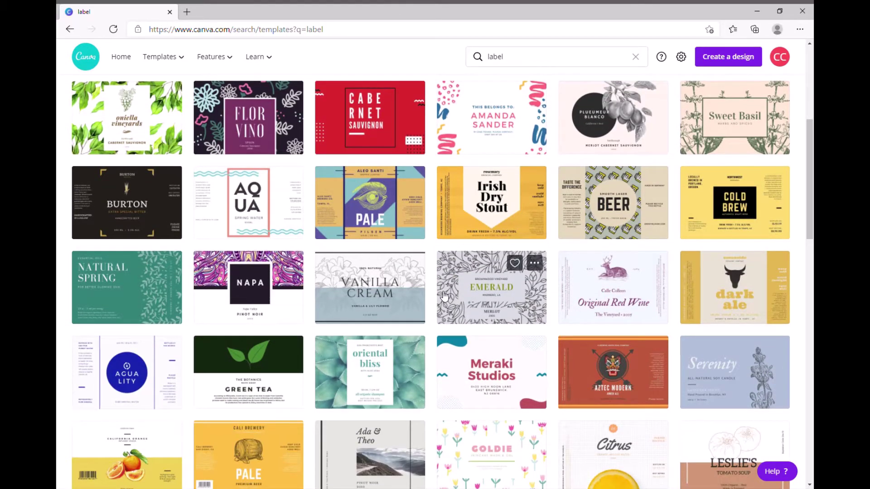
scroll(443, 295, "down", 2)
scroll(443, 295, "down", 8)
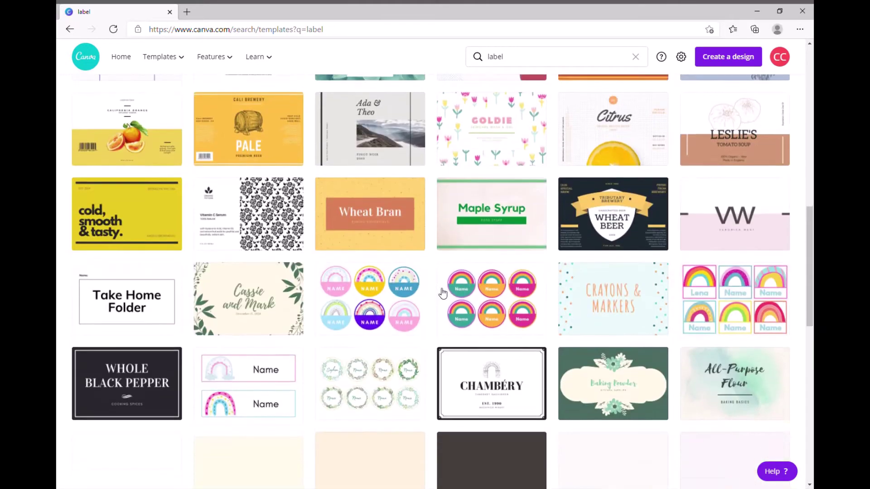
scroll(443, 294, "down", 9)
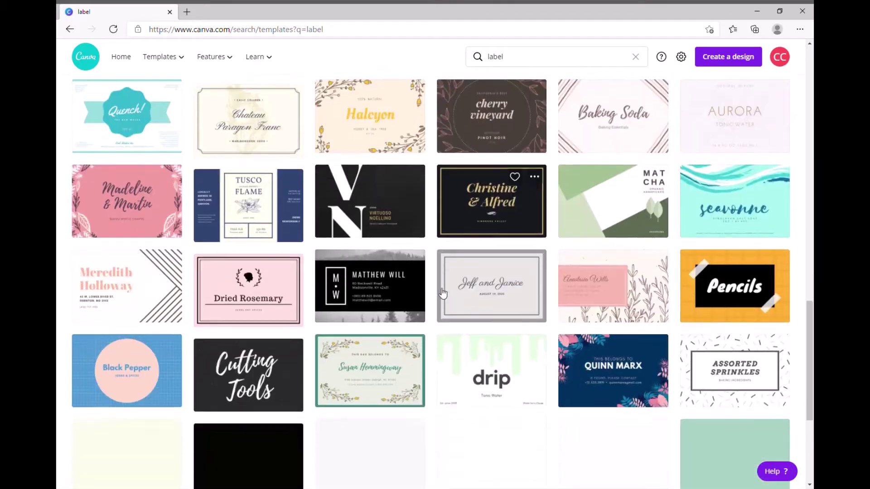
scroll(438, 289, "down", 9)
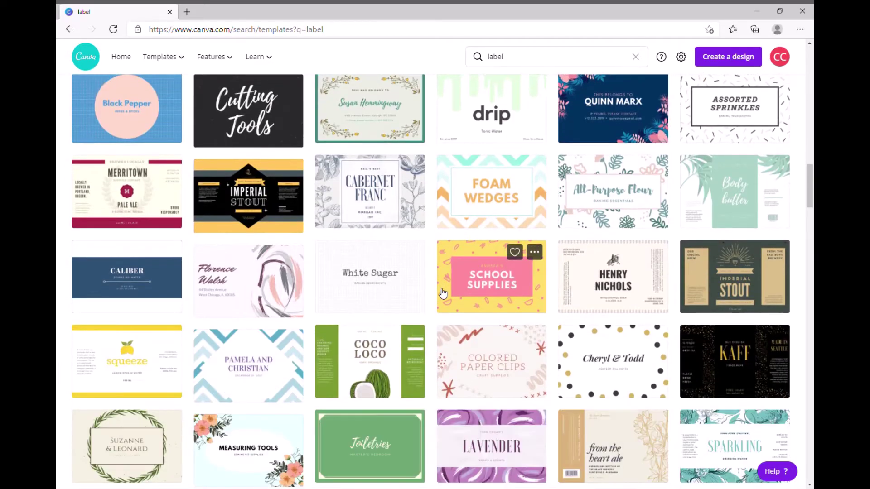
scroll(453, 295, "down", 3)
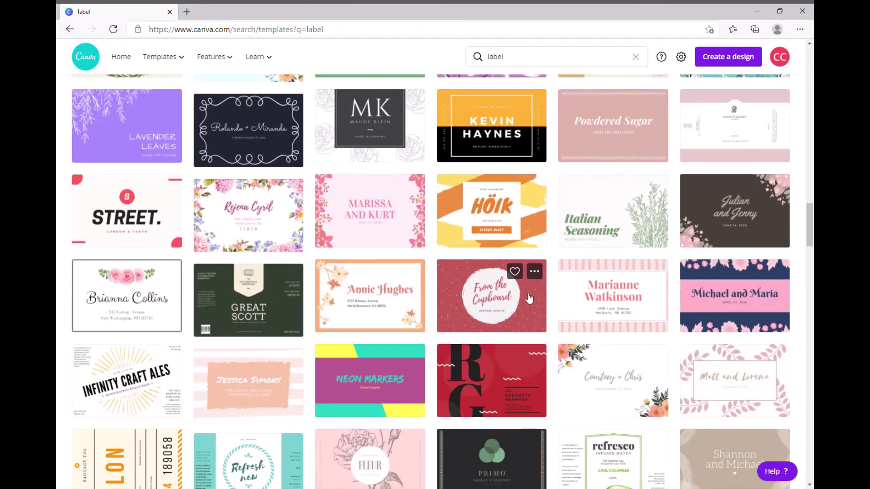
scroll(529, 298, "down", 5)
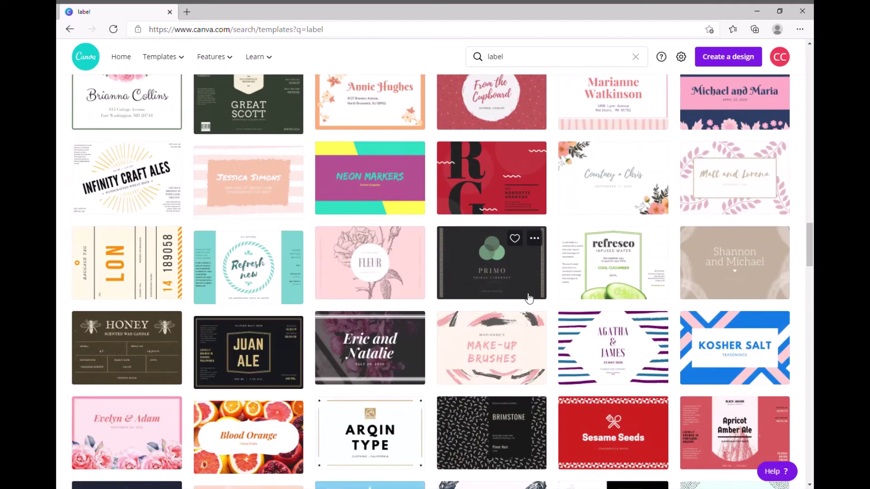
scroll(529, 297, "down", 2)
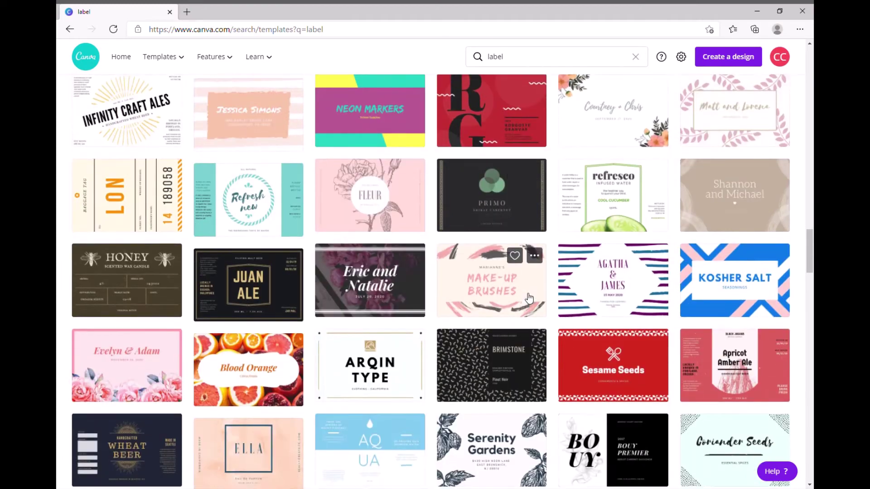
scroll(528, 297, "down", 3)
scroll(527, 297, "down", 2)
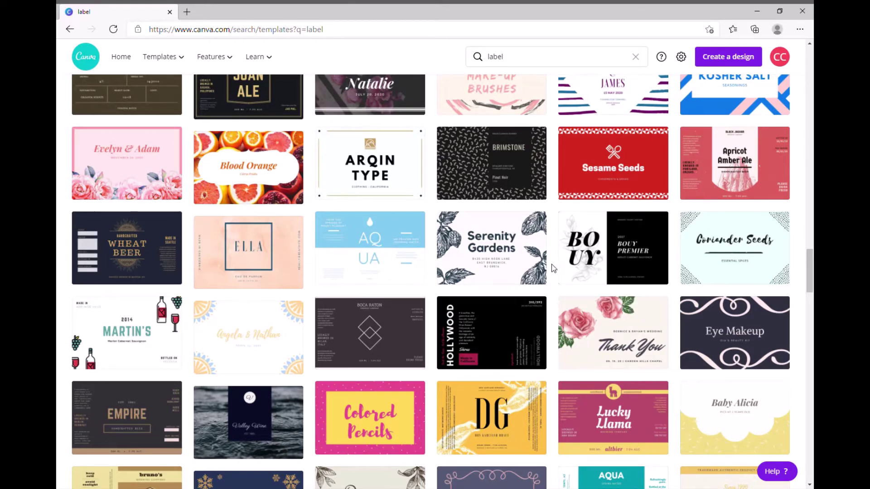
scroll(518, 283, "down", 6)
scroll(519, 283, "down", 2)
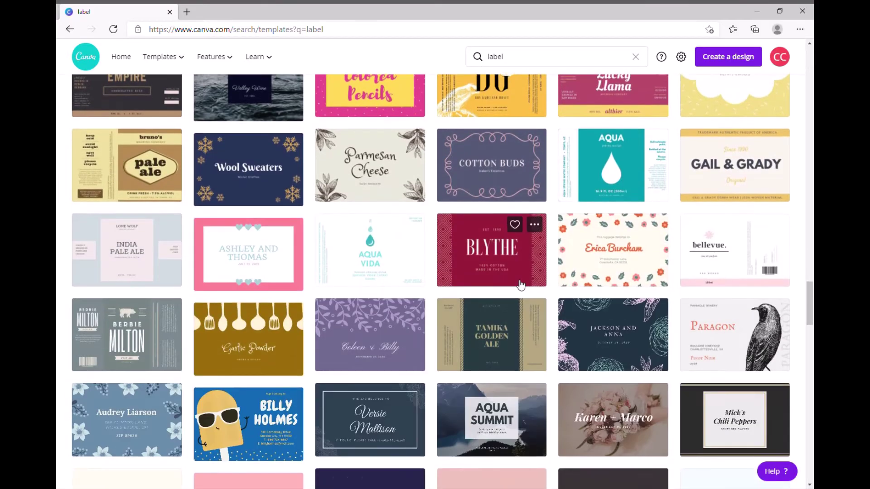
scroll(517, 283, "down", 4)
scroll(516, 283, "down", 5)
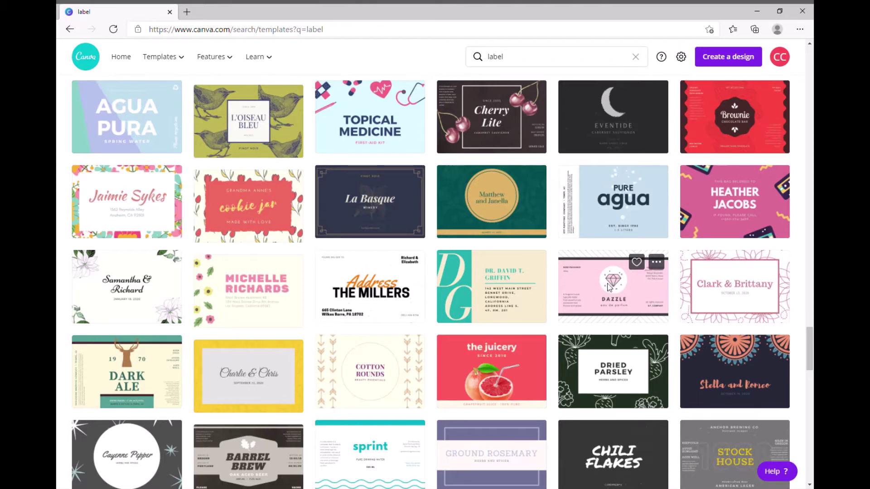
left_click(612, 287)
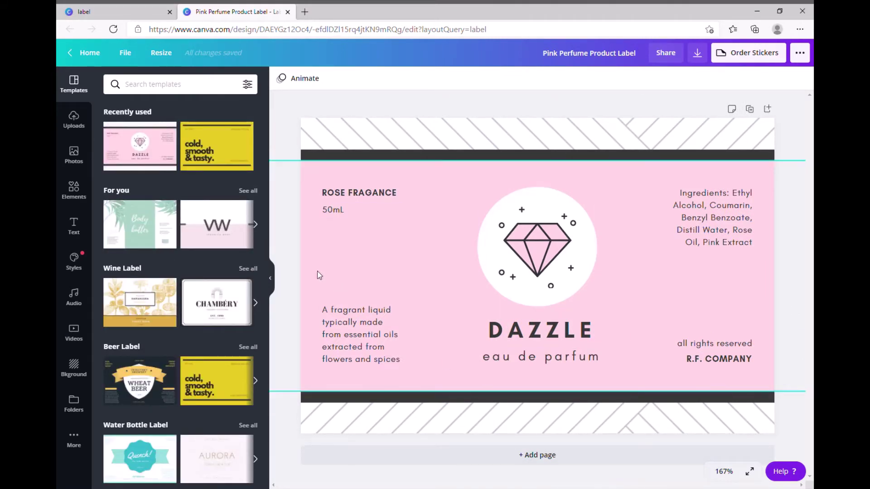
Step: Remove the diagonal-line pattern from the label's background, leaving it plain white
left_click(271, 285)
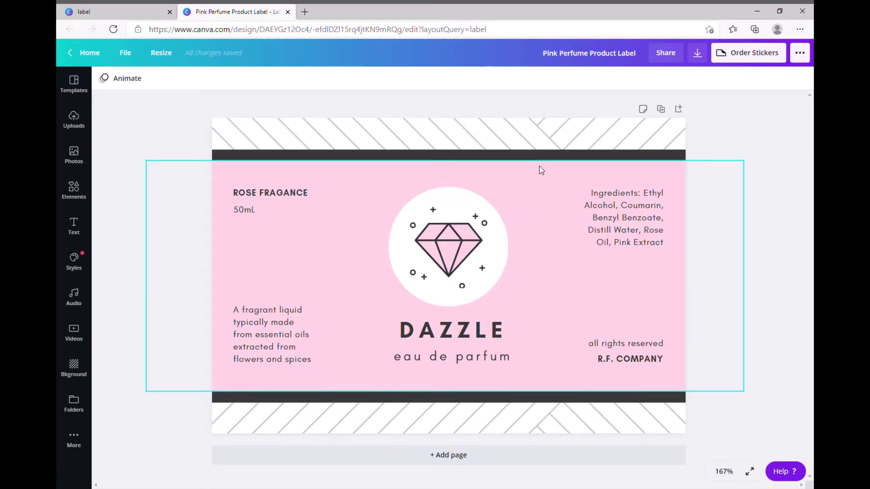
left_click(509, 132)
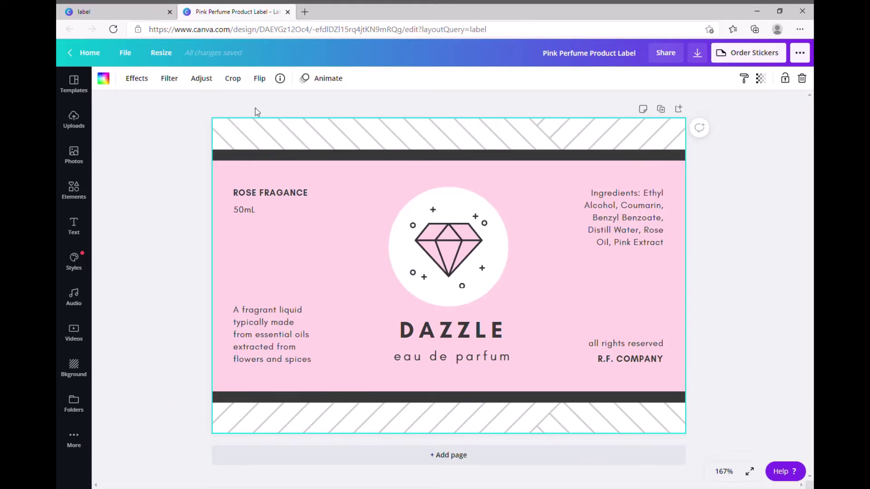
left_click(104, 78)
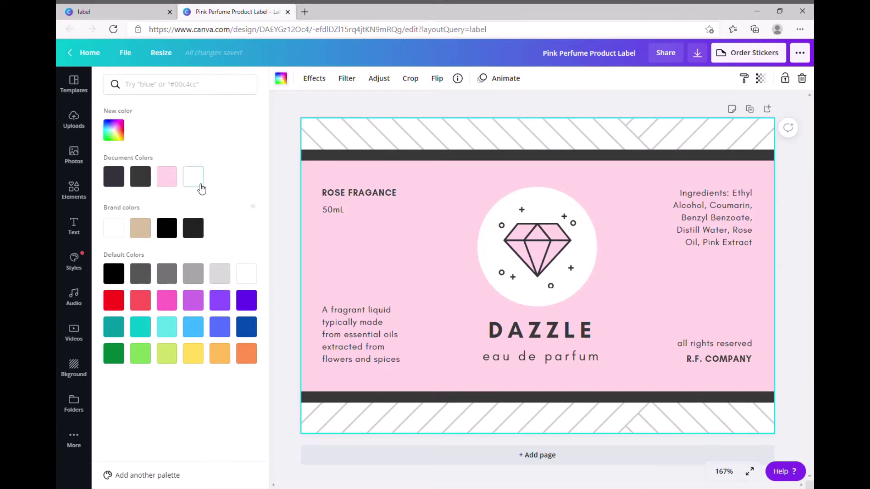
left_click(202, 187)
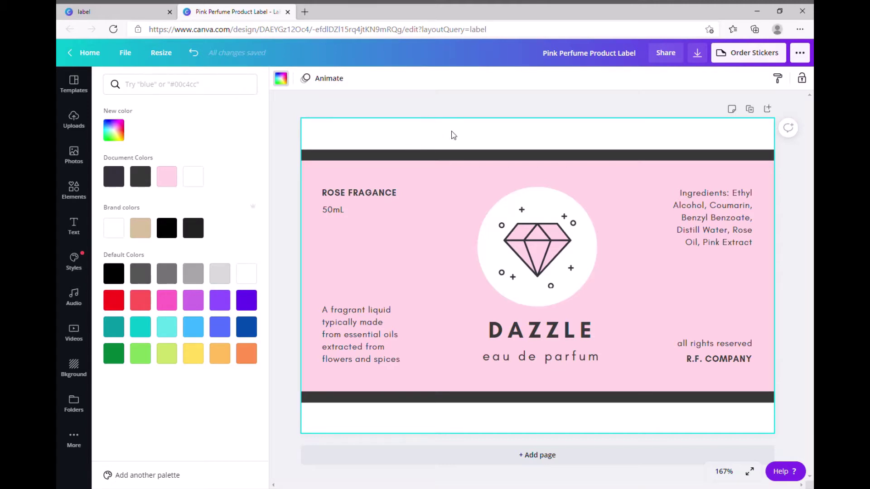
left_click(574, 361)
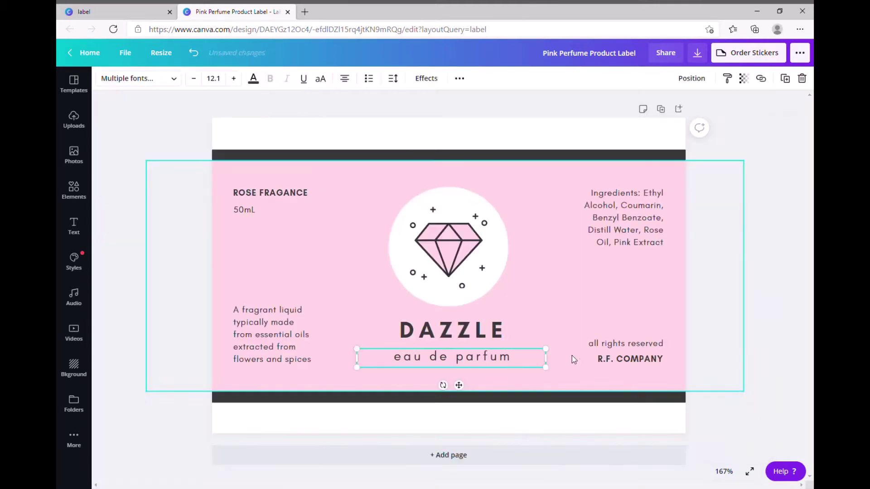
double_click(574, 361)
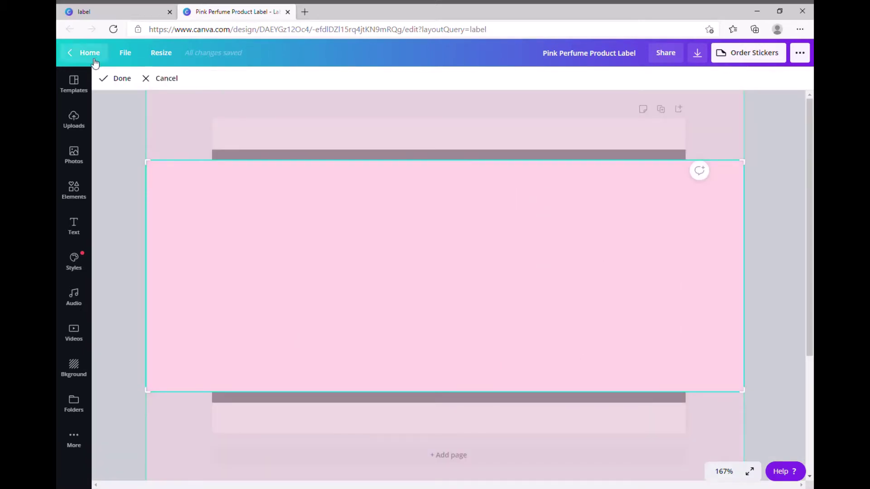
left_click(163, 80)
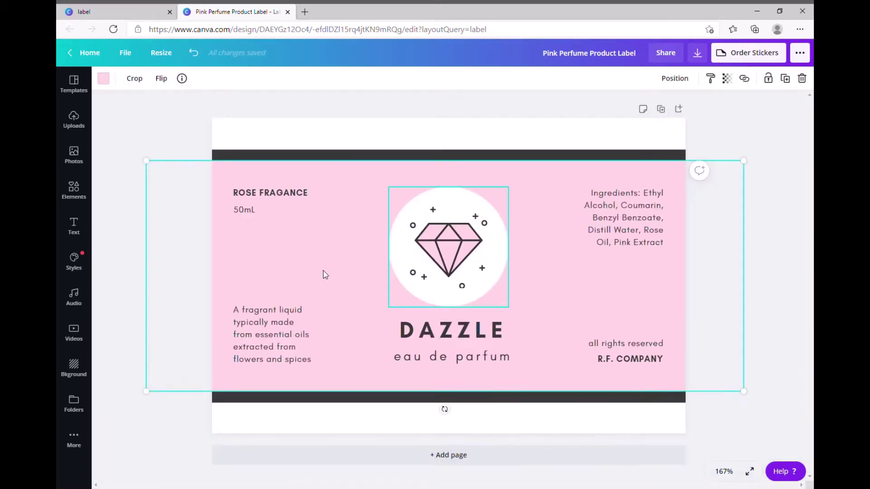
Step: Replace the "eau de parfum" subtitle text with "1 fl oz 30 ml"
left_click(445, 361)
left_click(449, 363)
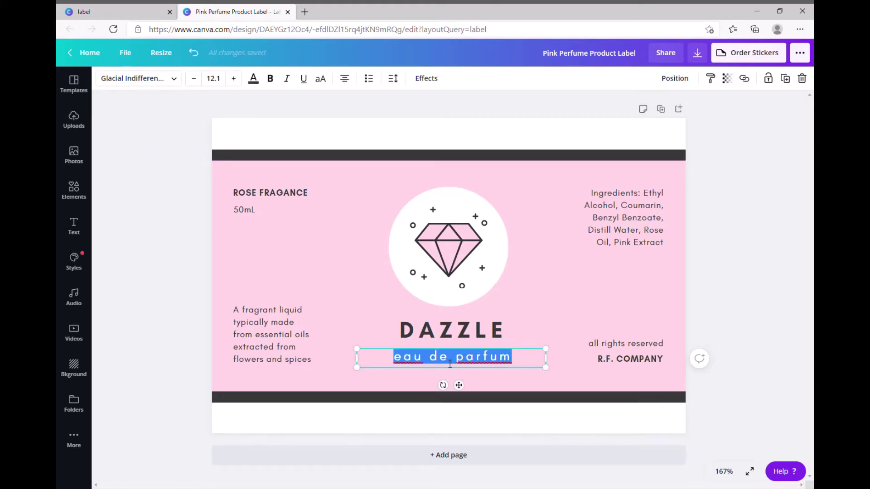
type("1 f")
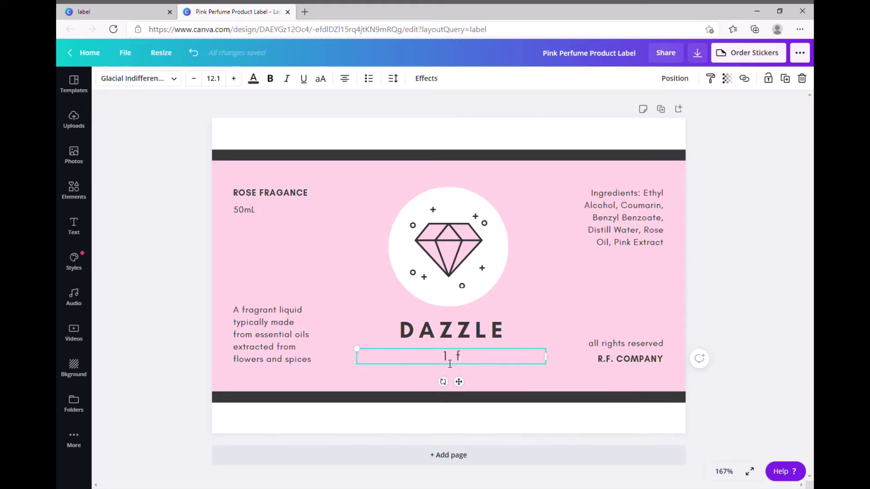
type("l oz 30 ml")
Step: Delete the diamond graphic above the title and the white circle behind it
left_click(477, 237)
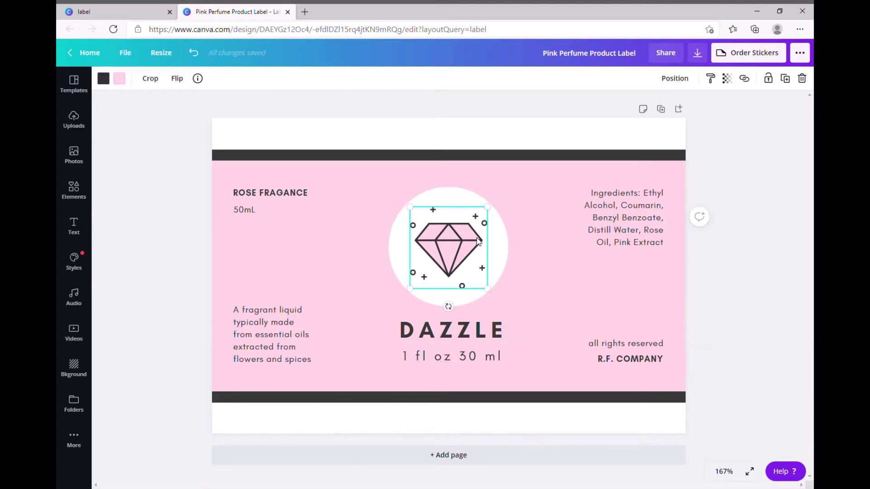
left_click(453, 326)
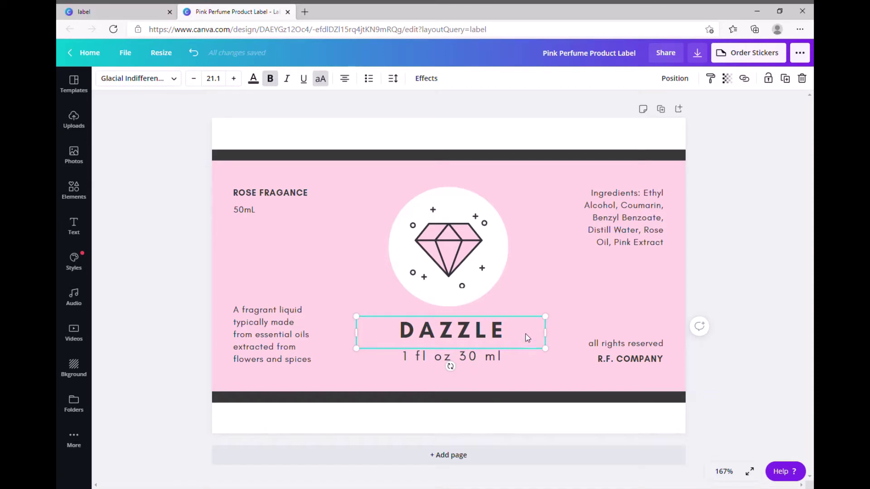
left_click(460, 234)
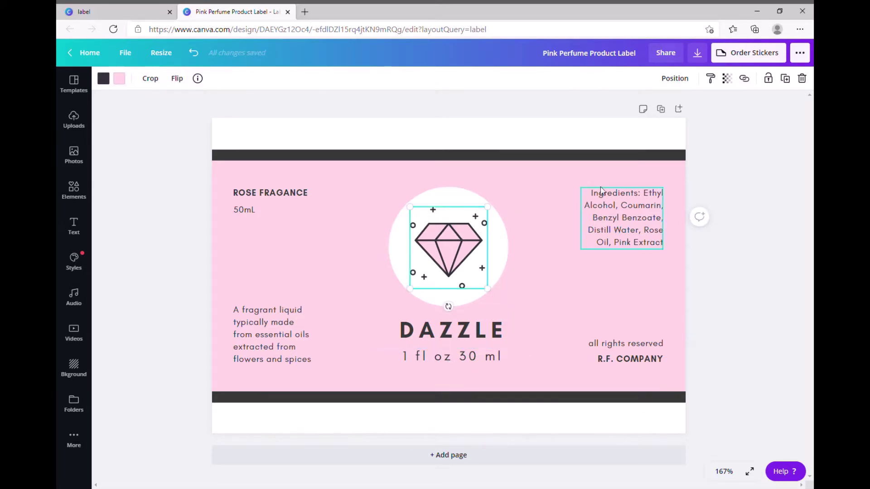
left_click(803, 78)
left_click(461, 247)
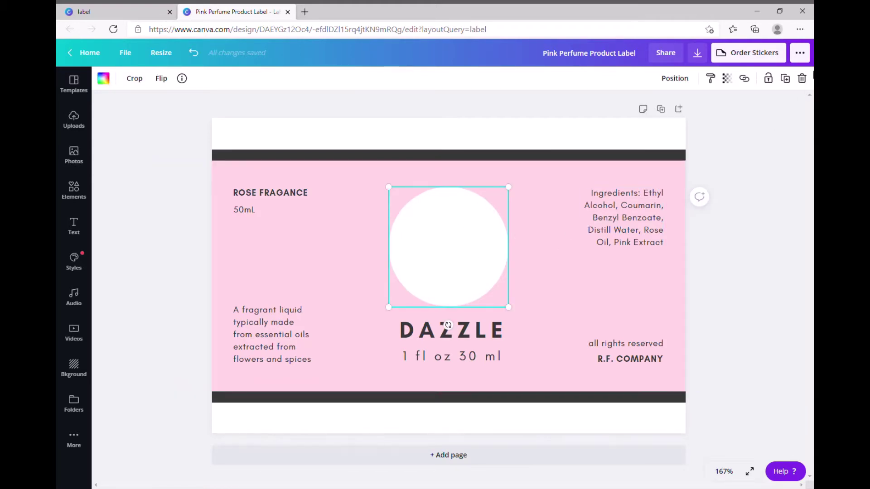
left_click(802, 78)
Step: Move the DAZZLE title up to the middle of the pink area and replace its text with "SLEEK"
left_click(428, 347)
left_click_drag(439, 343, 443, 285)
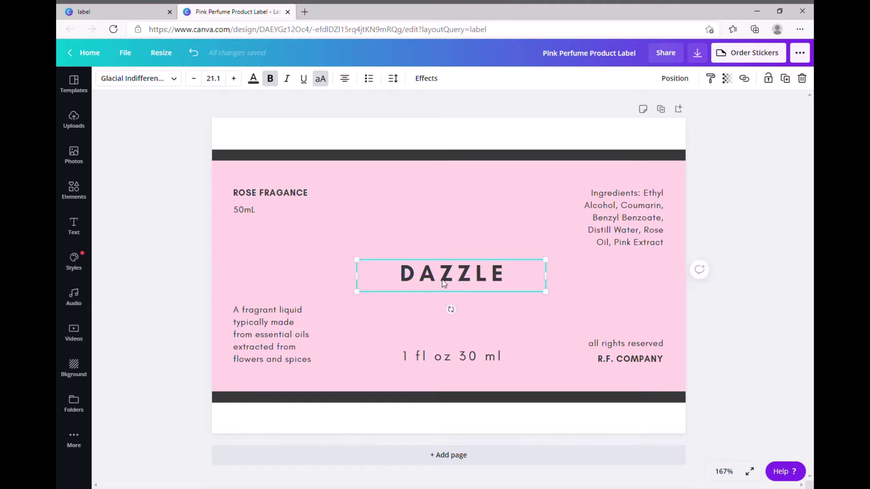
double_click(470, 278)
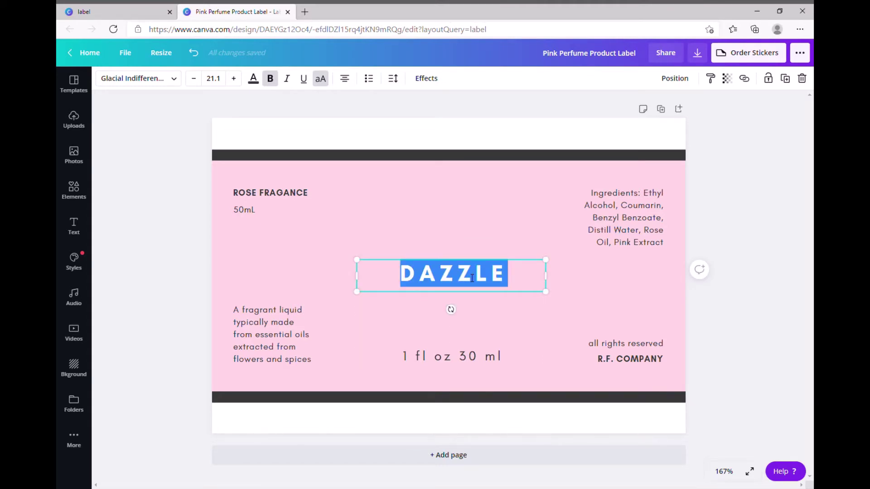
type("C")
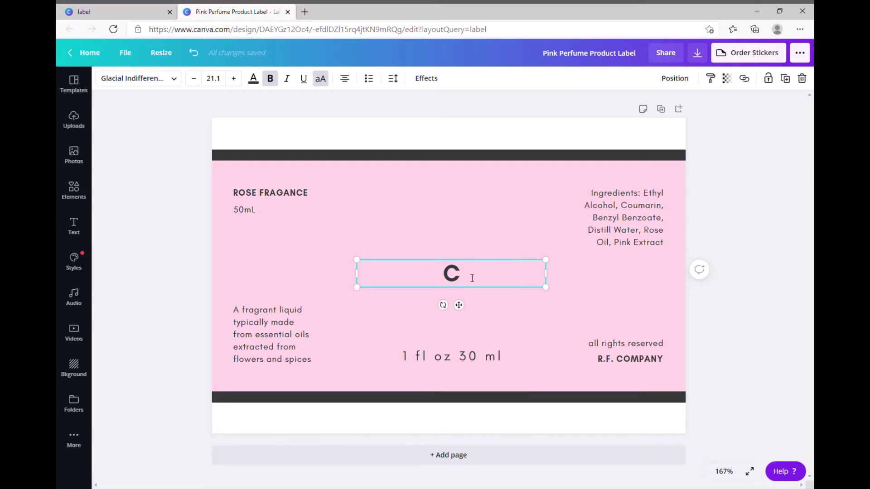
key("BackSpace")
type("TRANSFOR")
key("BackSpace")
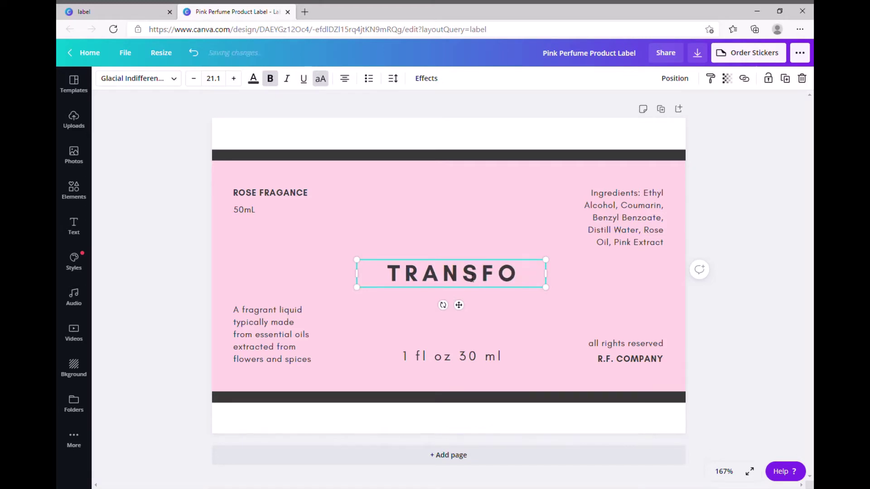
type("RM")
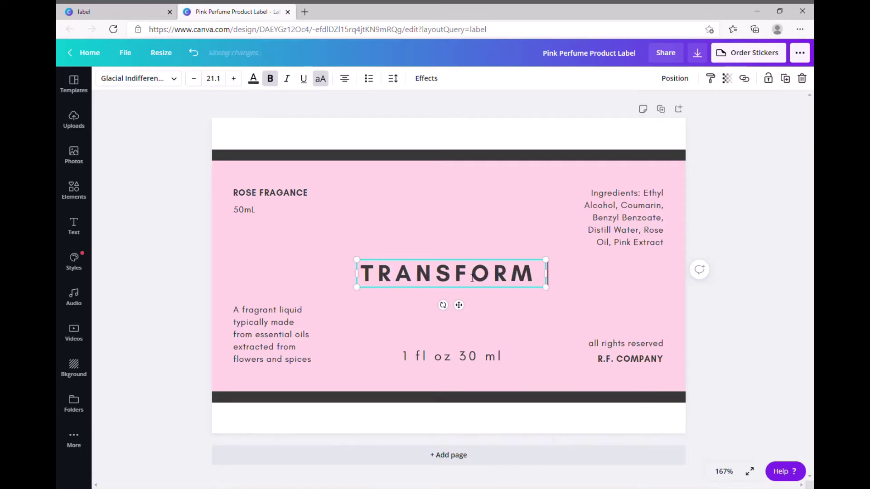
key("BackSpace")
key("BackSpace")
key("BackSpace")
key("BackSpace")
key("BackSpace")
key("BackSpace")
key("BackSpace")
key("BackSpace")
key("BackSpace")
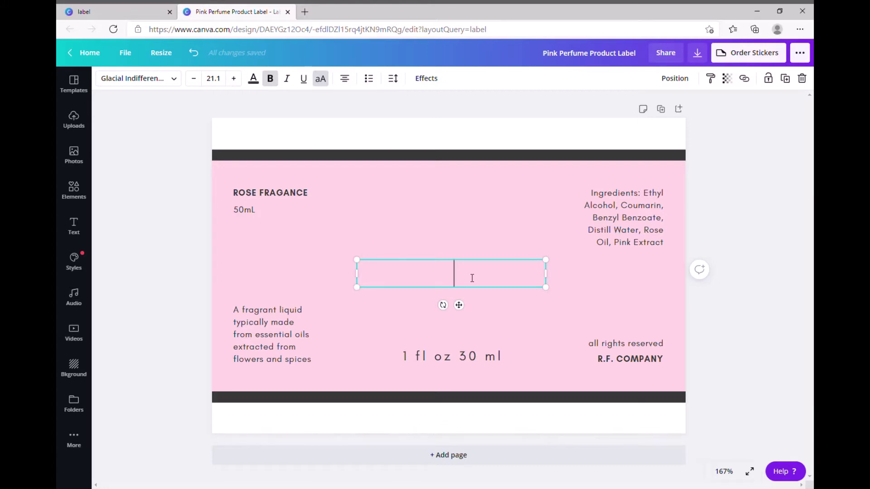
type("SLEEK")
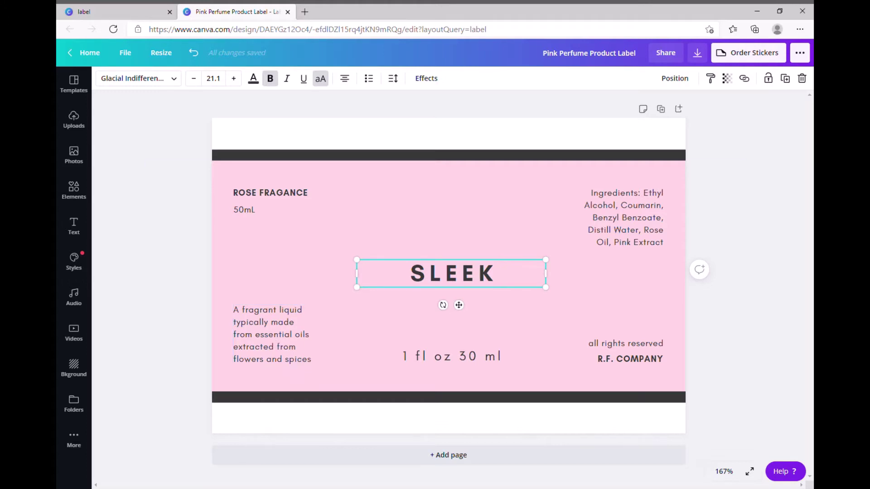
Step: Check which fonts the "1 fl oz 30 ml" text and the SLEEK title use
left_click(461, 358)
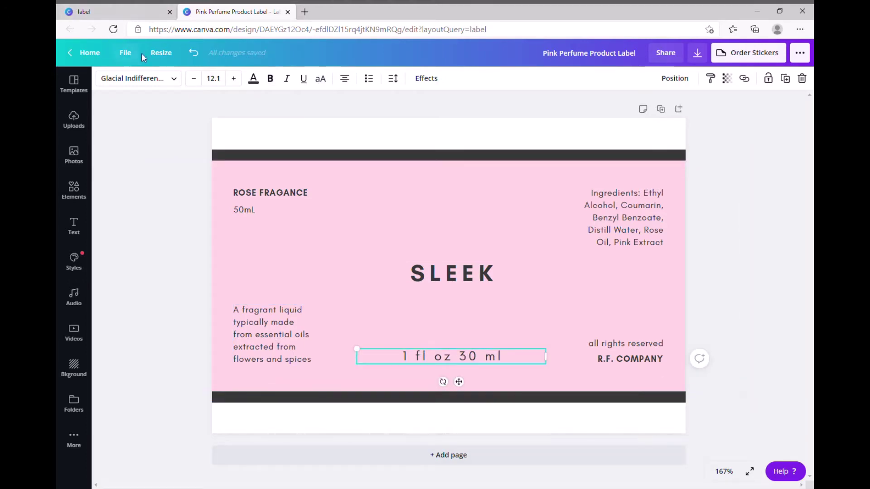
left_click(155, 82)
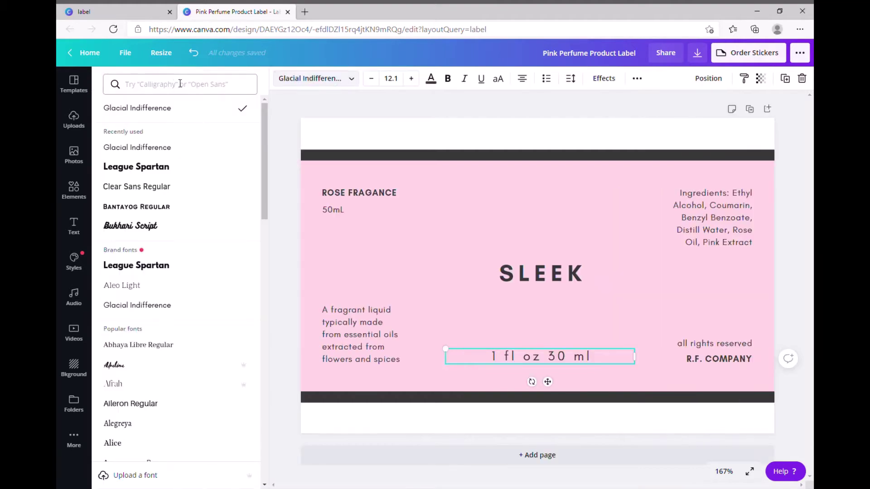
left_click(335, 78)
left_click(448, 272)
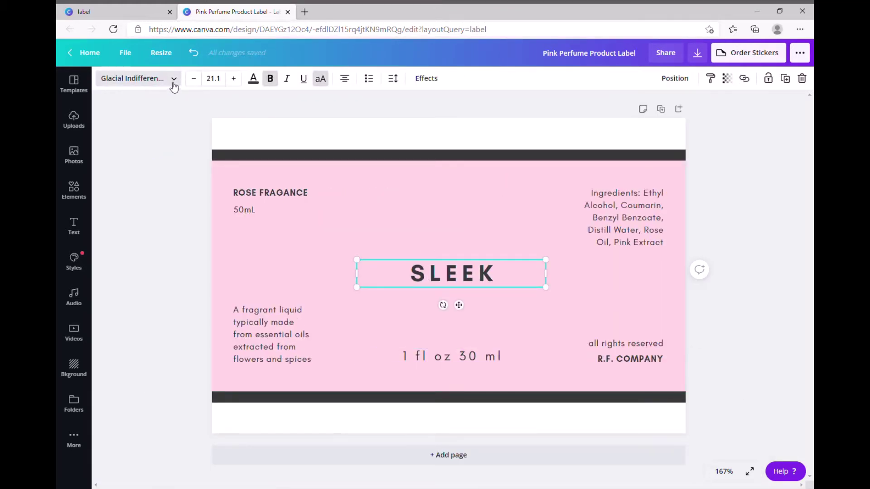
left_click(147, 82)
left_click(283, 104)
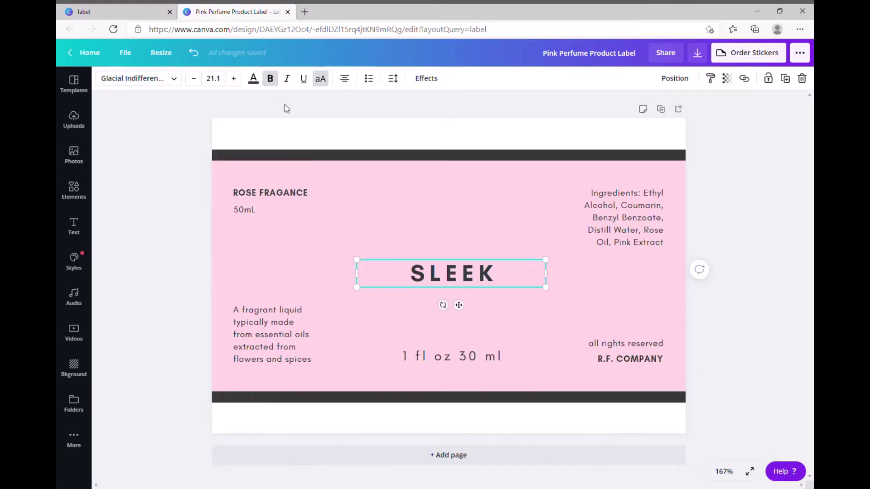
Step: Replace the "A fragrant liquid" description paragraph with "transforming lavender oil"
left_click(272, 359)
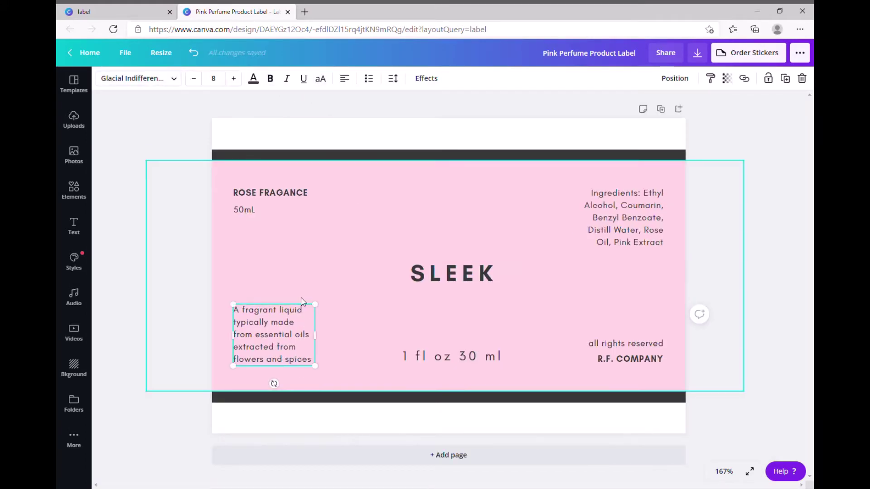
left_click(272, 359)
left_click(256, 335)
triple_click(260, 336)
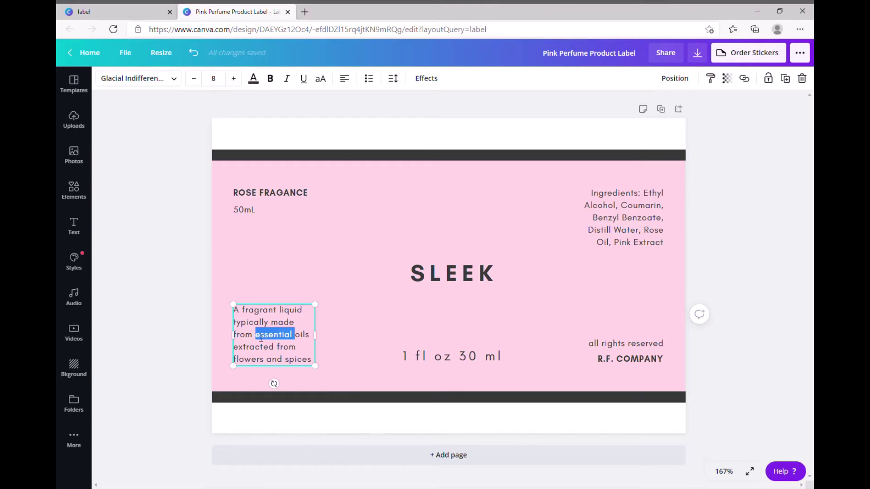
key("BackSpace")
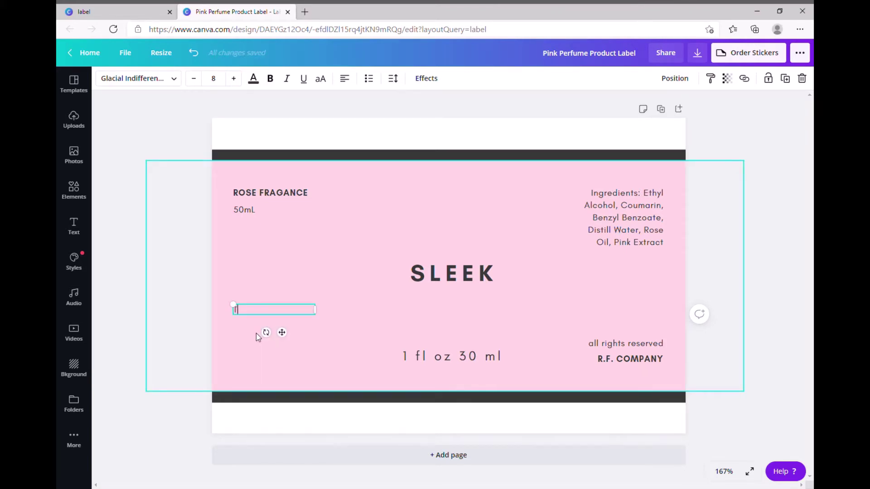
type("Transforming lavende")
key("BackSpace")
key("BackSpace")
key("BackSpace")
key("BackSpace")
key("BackSpace")
key("BackSpace")
key("BackSpace")
key("BackSpace")
key("BackSpace")
key("BackSpace")
key("BackSpace")
key("BackSpace")
key("BackSpace")
key("BackSpace")
key("BackSpace")
key("BackSpace")
key("BackSpace")
type("transforming lavender oil")
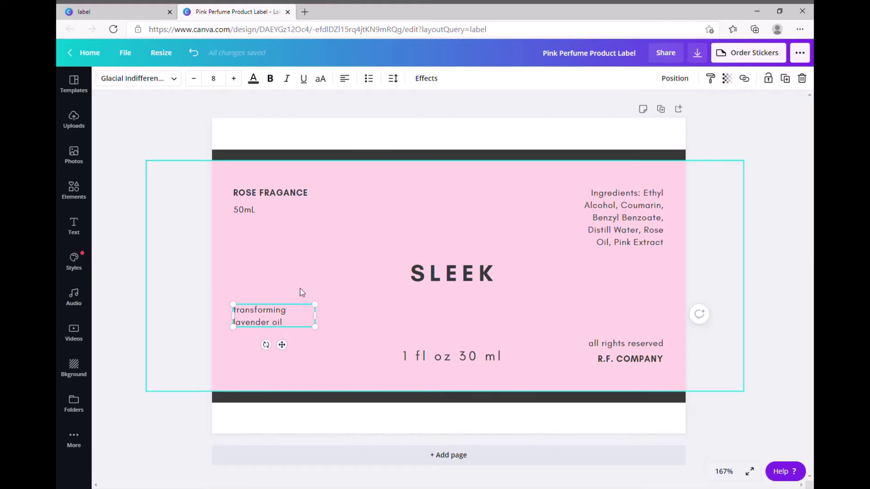
Step: Set the "transforming lavender oil" text to size 14 and widen its box until it fits on one line
left_click(214, 79)
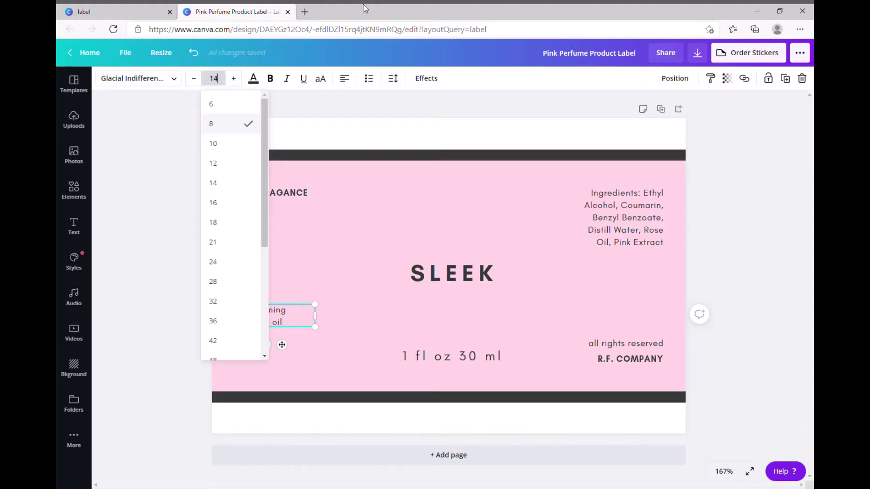
key("Return")
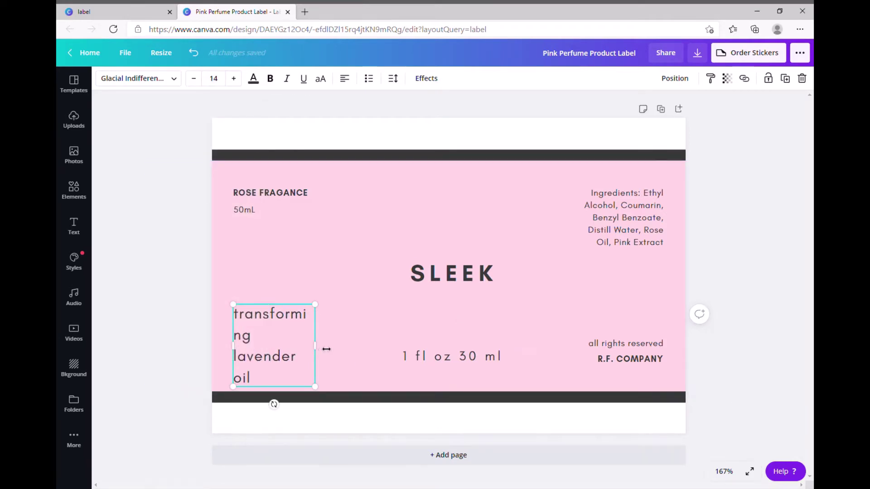
left_click_drag(326, 349, 490, 326)
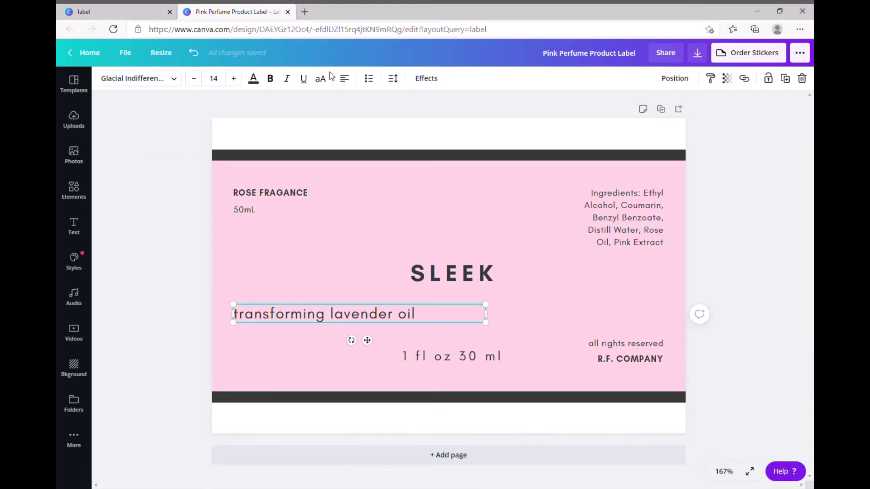
Step: Center-align the "transforming lavender oil" text and position it directly beneath the SLEEK title
left_click(351, 83)
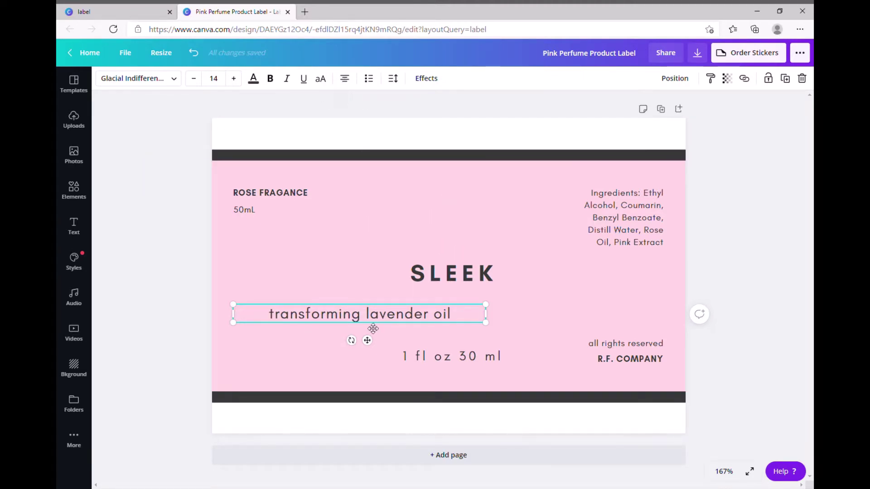
left_click_drag(368, 341, 468, 336)
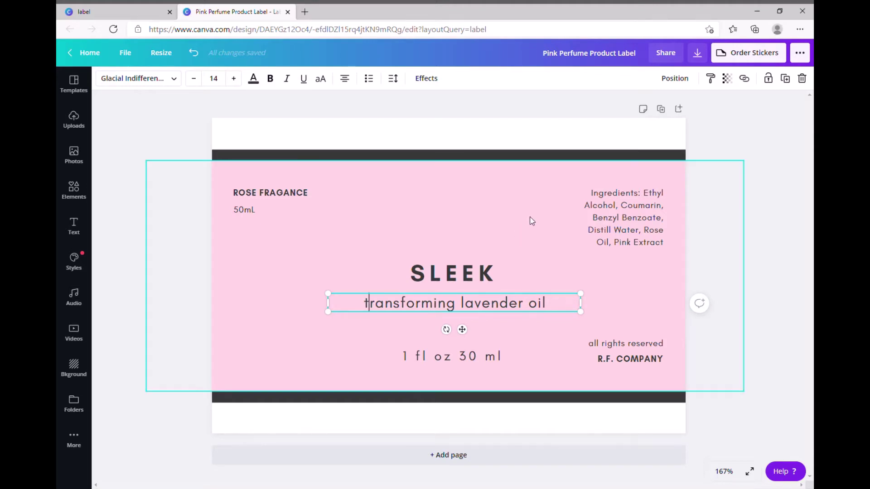
Step: Try to spread out the word "transforming" by inserting a space between each of its letters
left_click(384, 306)
left_click(391, 307)
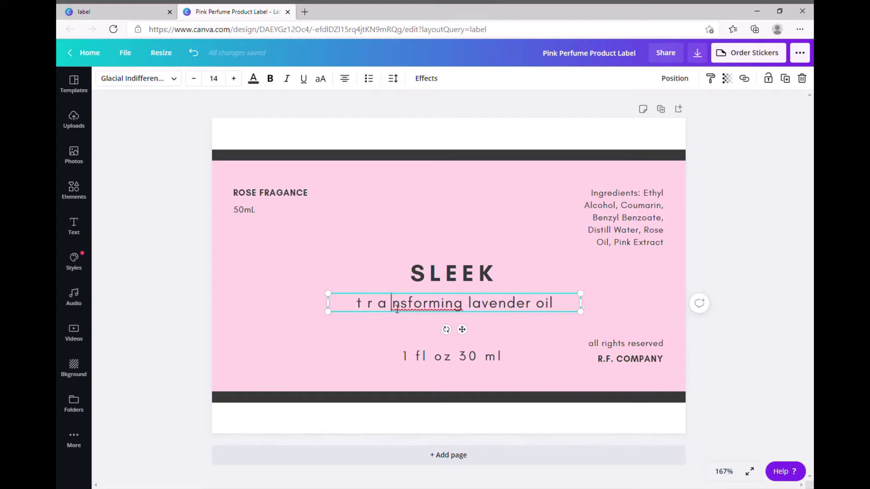
left_click(401, 309)
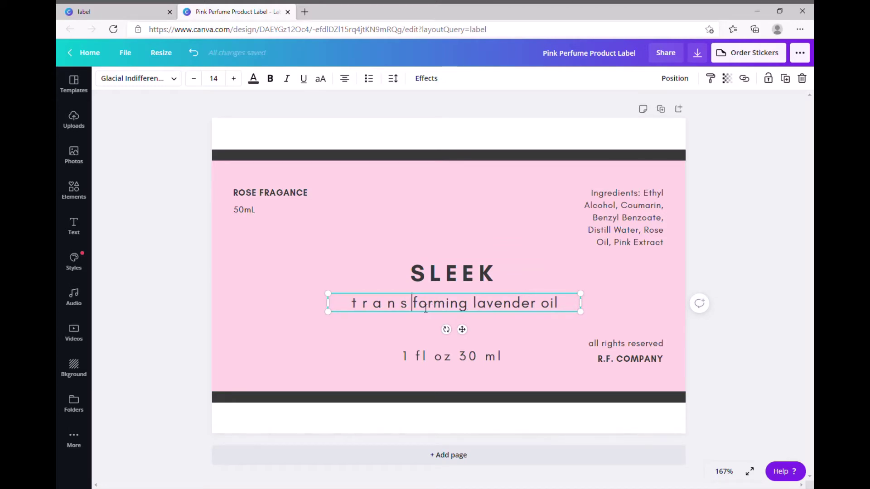
left_click(421, 310)
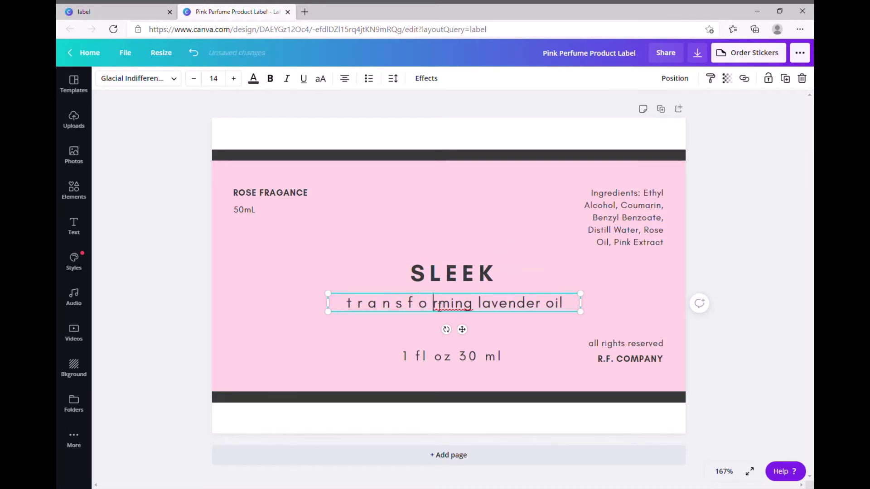
left_click(438, 308)
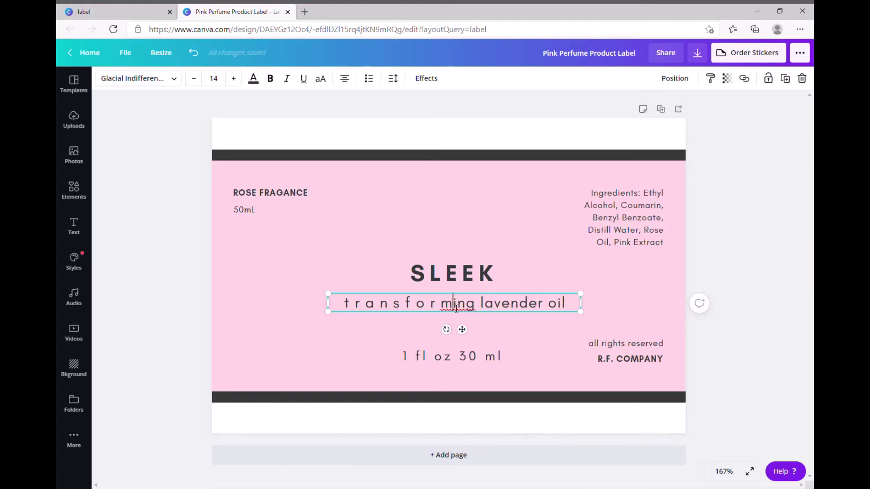
left_click(475, 309)
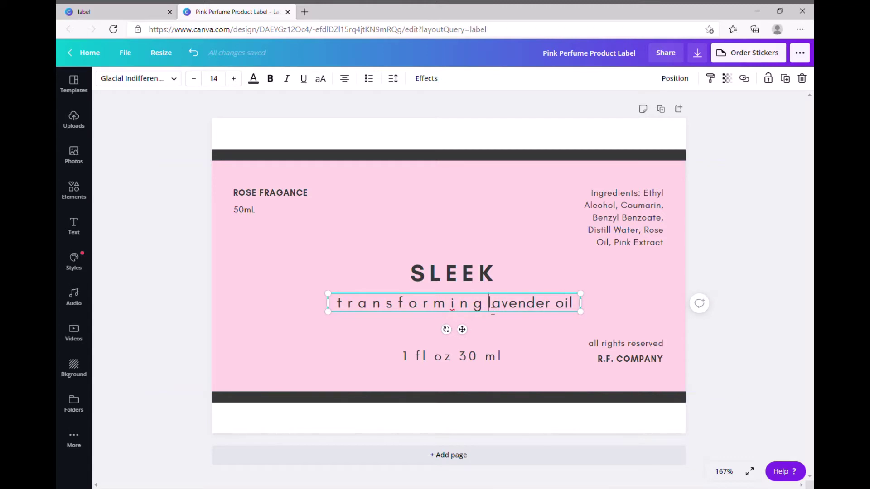
Step: Try to put "lavender oil" on a second line with a space between each of its letters
key("Return")
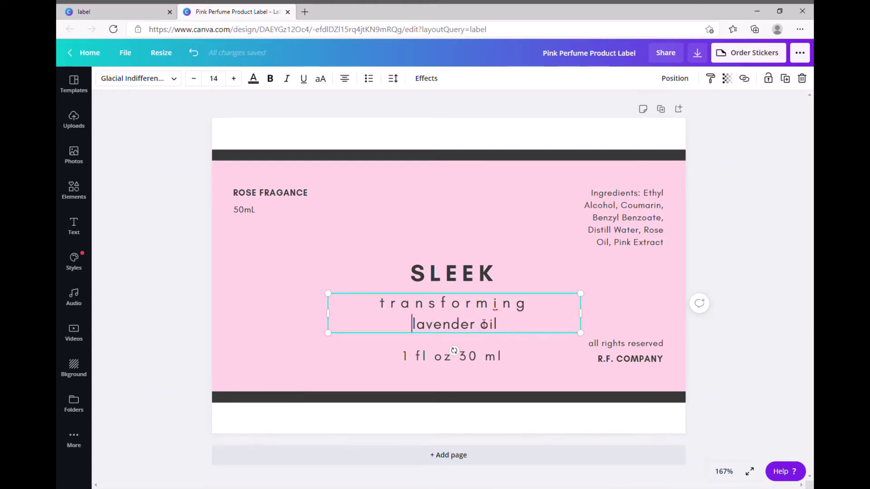
key("Right")
key("Right")
key("Right")
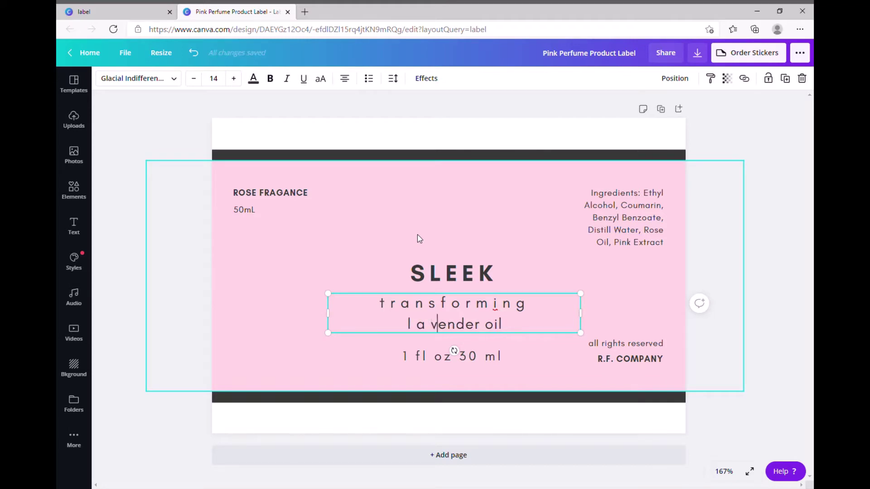
key("Right")
key("Right")
key("Right")
key("Right")
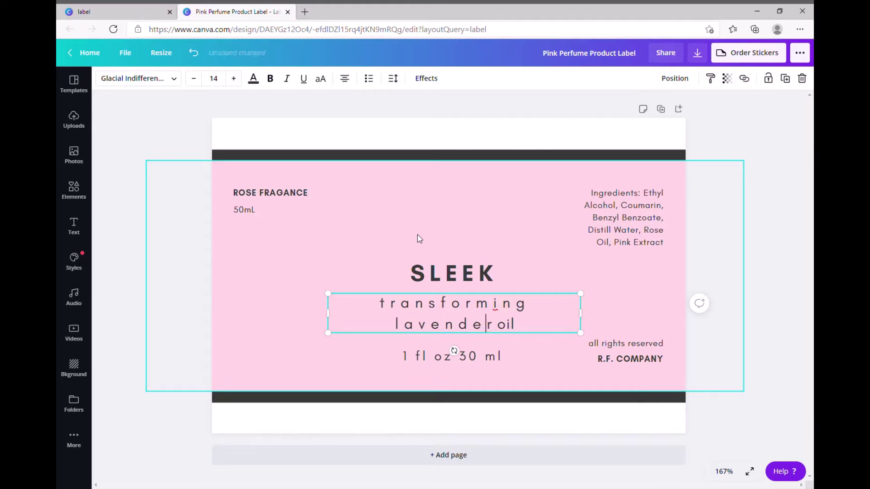
key("Right")
key("Right")
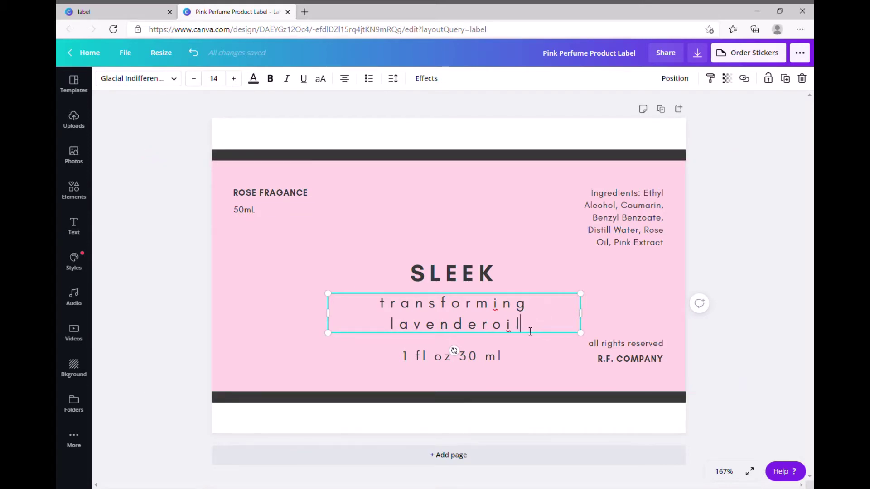
Step: Undo the letter spacing and line break in "transforming lavender oil", keeping the text beneath the SLEEK title, and deselect it
left_click(195, 52)
left_click(195, 52)
left_click(194, 53)
left_click(193, 52)
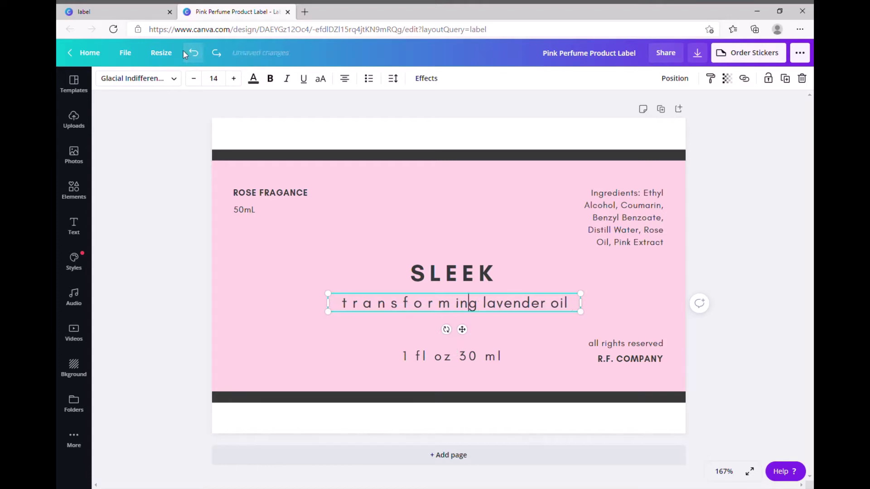
left_click(187, 52)
left_click(187, 52)
left_click(187, 53)
left_click(188, 53)
left_click(188, 53)
left_click(189, 54)
left_click(188, 53)
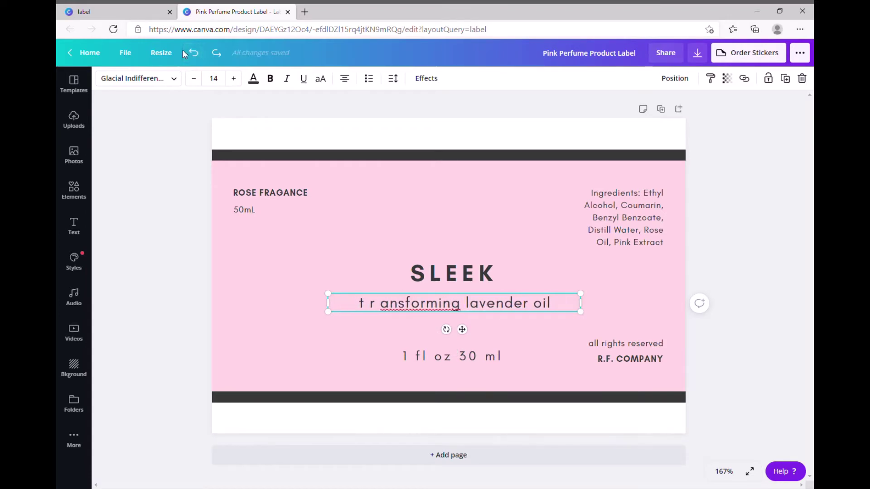
left_click(194, 54)
left_click(194, 54)
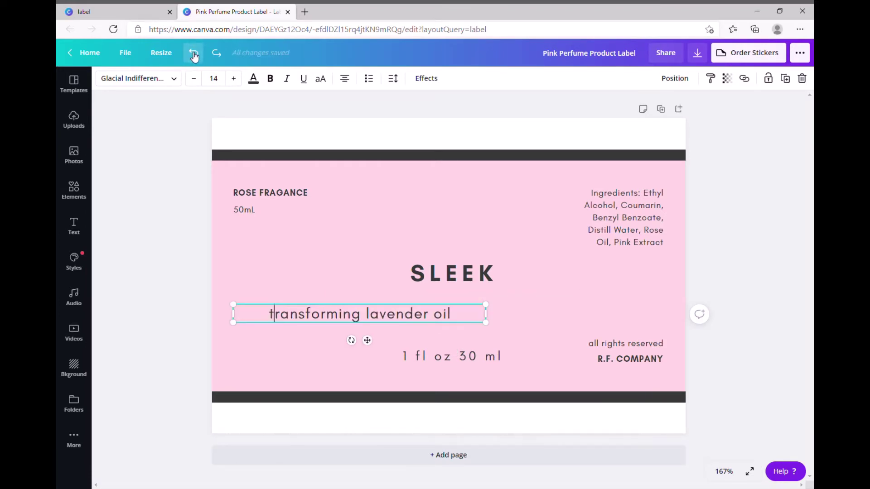
left_click(217, 57)
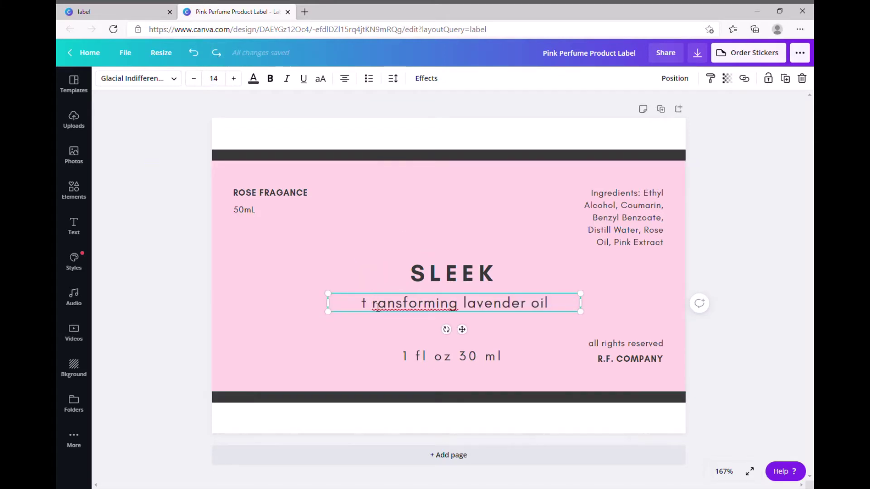
key("BackSpace")
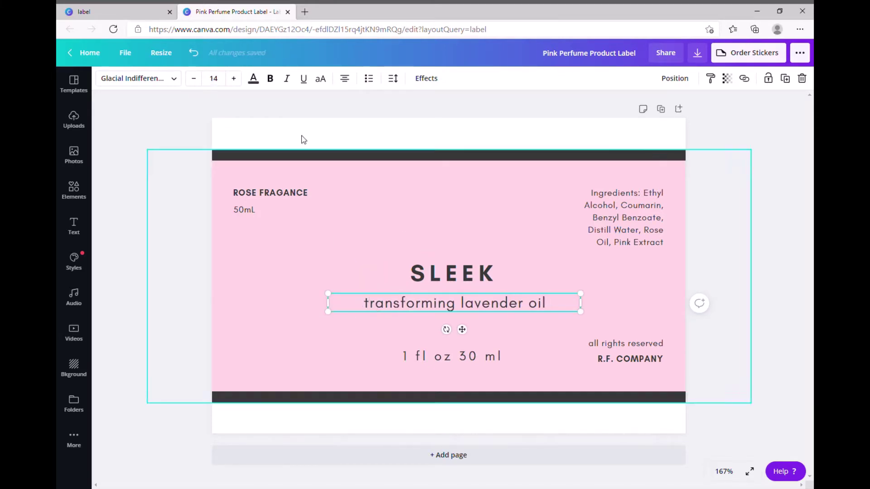
left_click(150, 212)
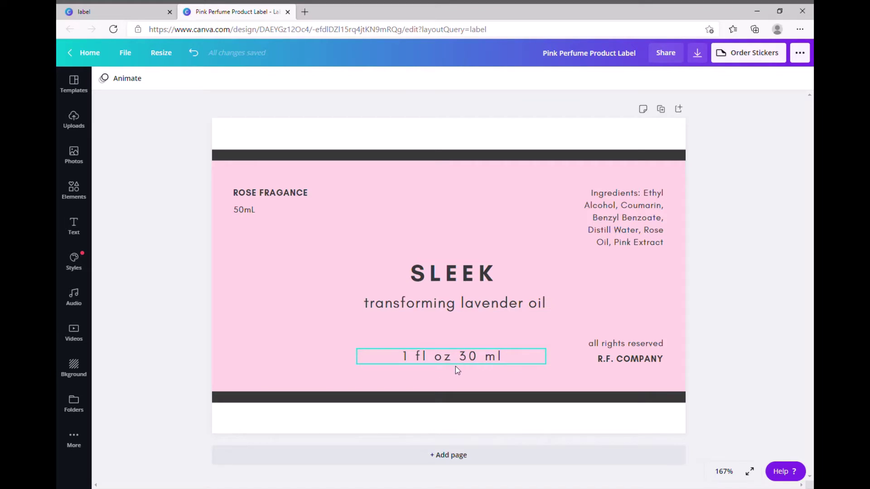
Step: Nudge "transforming lavender oil" slightly lower and change the ROSE FRAGANCE heading's font to Anonymous Pro, keeping it bold
left_click_drag(485, 305, 485, 310)
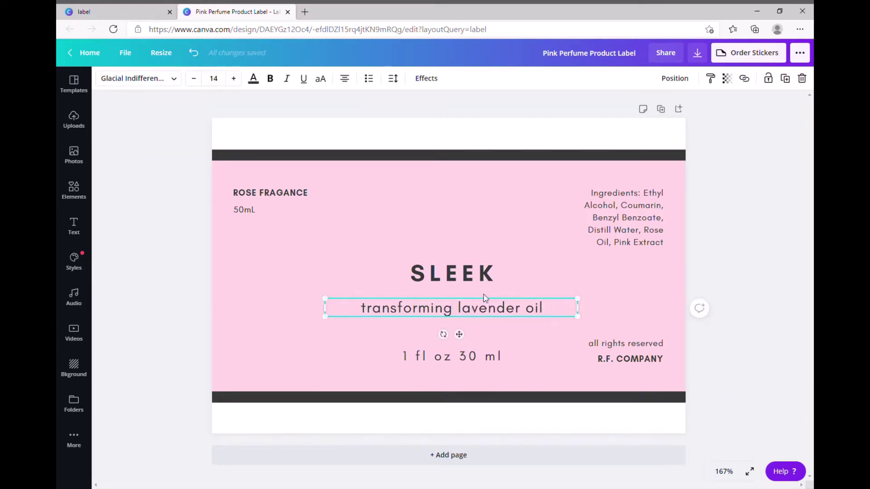
left_click(293, 199)
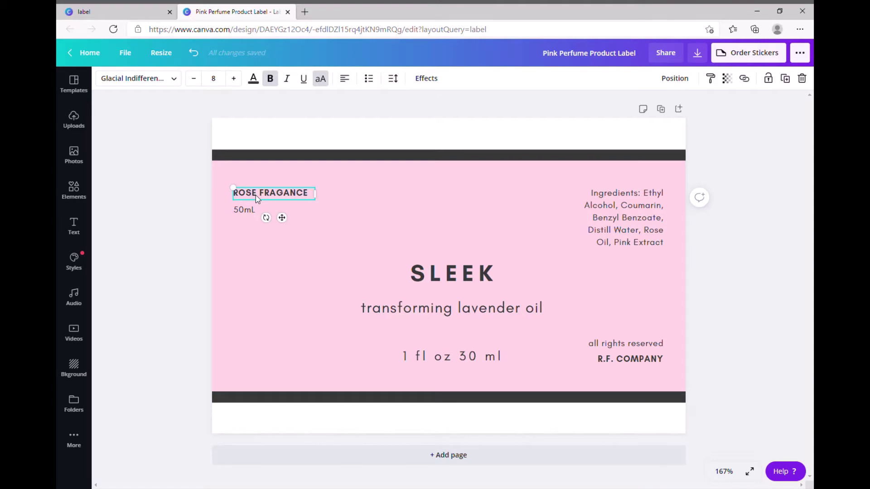
left_click(141, 79)
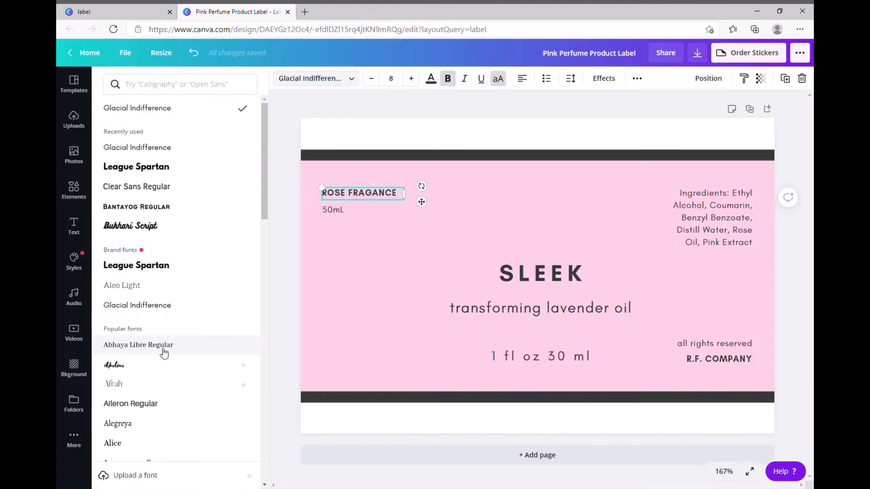
scroll(149, 368, "down", 4)
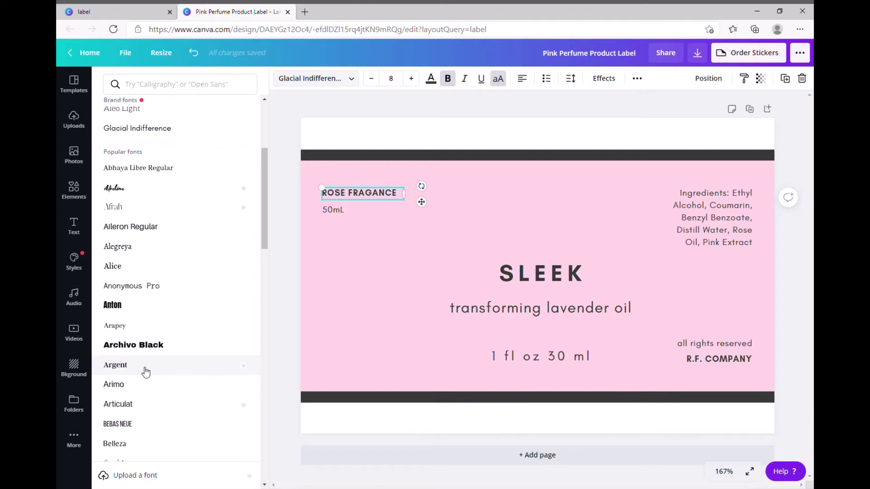
left_click(188, 284)
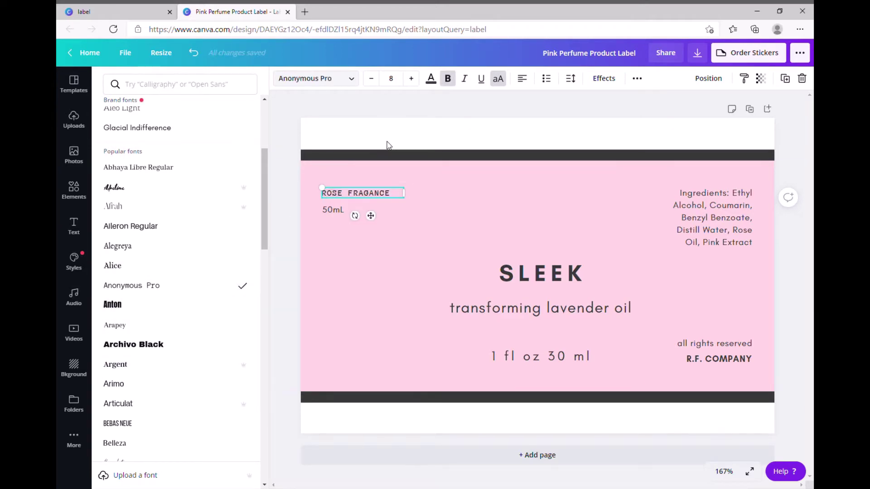
left_click(447, 78)
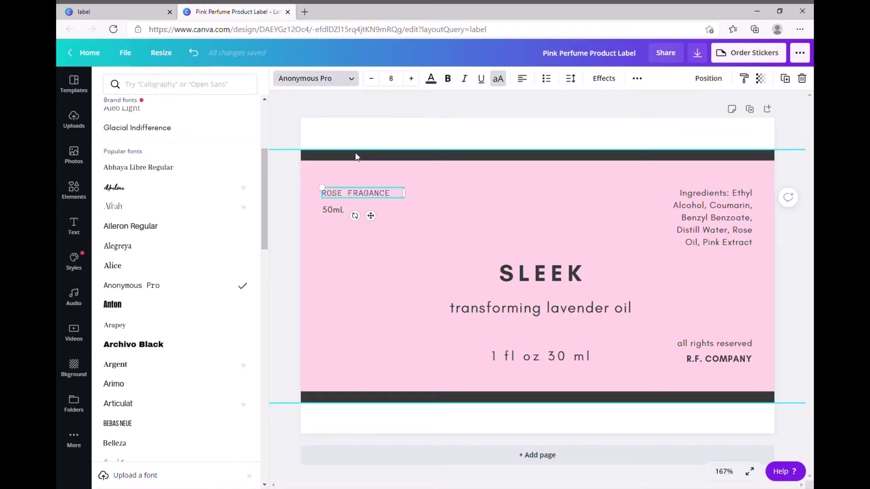
left_click(448, 78)
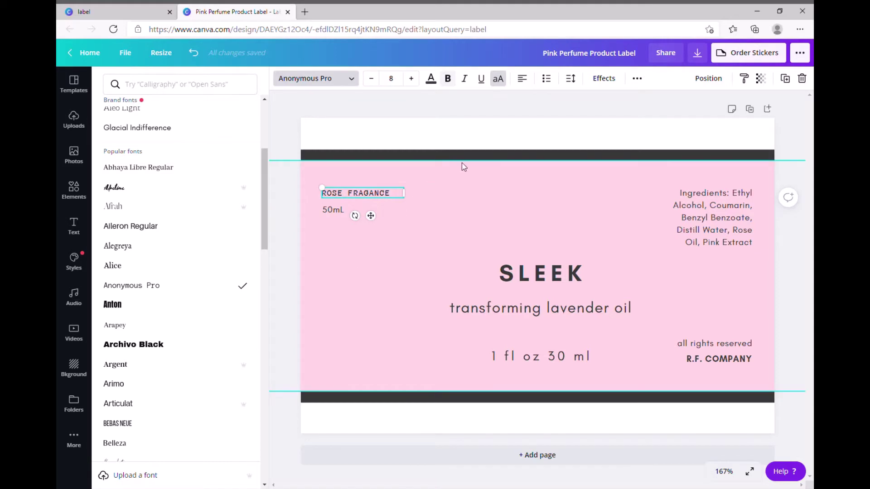
Step: Set the ROSE FRAGANCE heading's font size to 14, widen its text box and center-align it
left_click(401, 82)
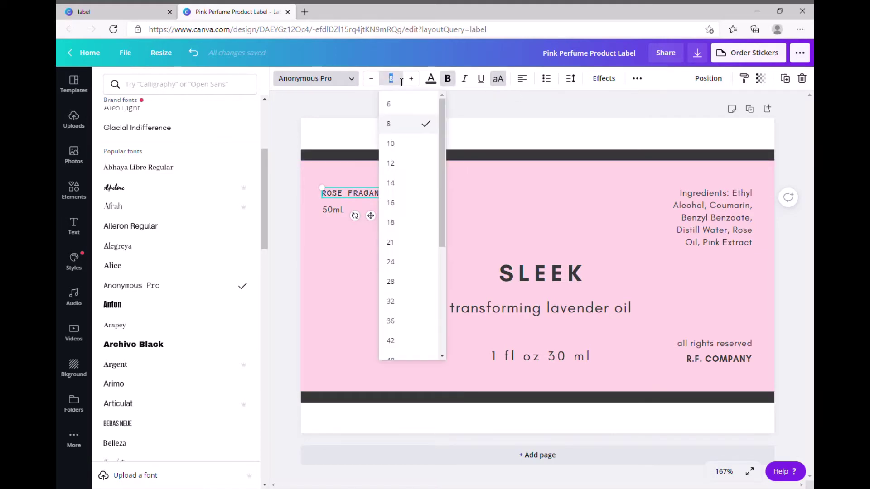
type("14")
key("Return")
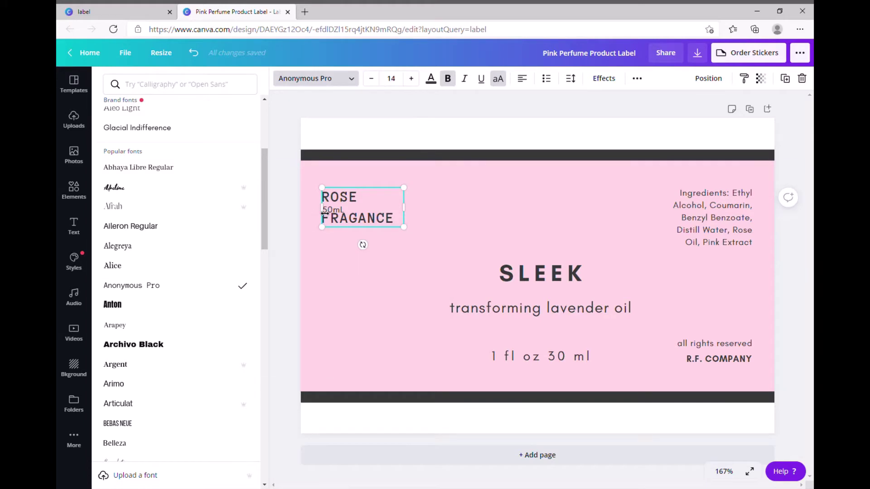
left_click_drag(324, 212, 281, 213)
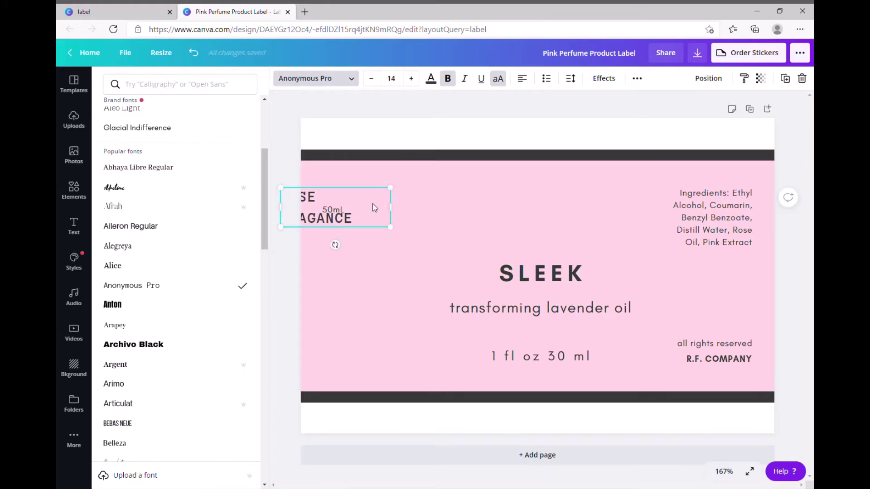
left_click(522, 79)
Step: Replace the ROSE FRAGANCE text with "AMARI SIENNA BEAUTY" on two lines and move it to the label's top center
left_click(346, 225)
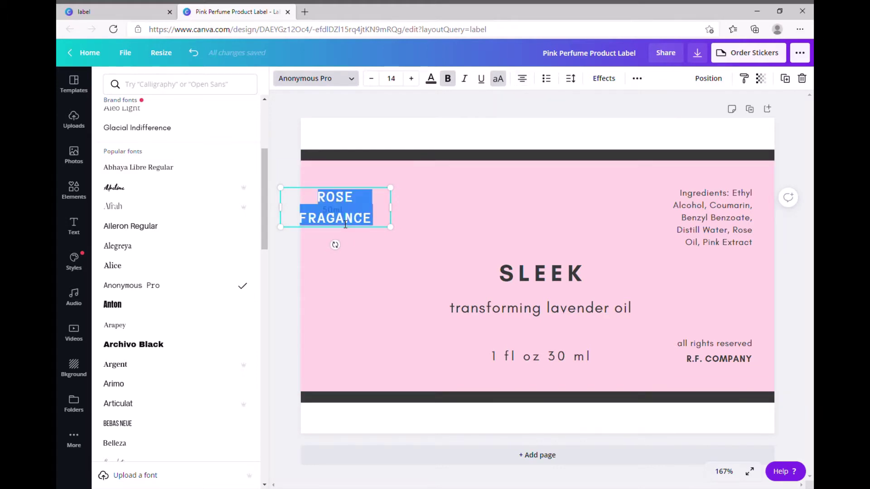
type("SA")
key("BackSpace")
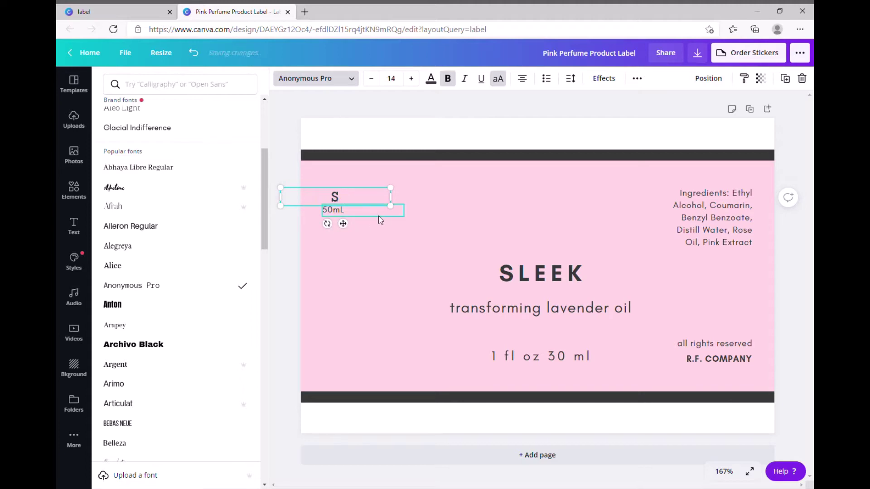
type("MSRI SIENN")
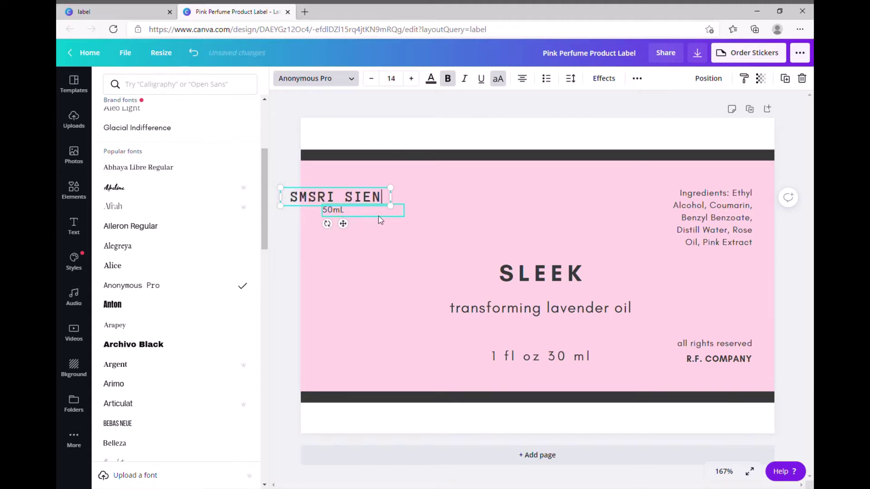
key("BackSpace")
key("BackSpace")
key("BackSpace")
key("BackSpace")
key("BackSpace")
key("BackSpace")
key("BackSpace")
key("BackSpace")
key("BackSpace")
key("BackSpace")
key("BackSpace")
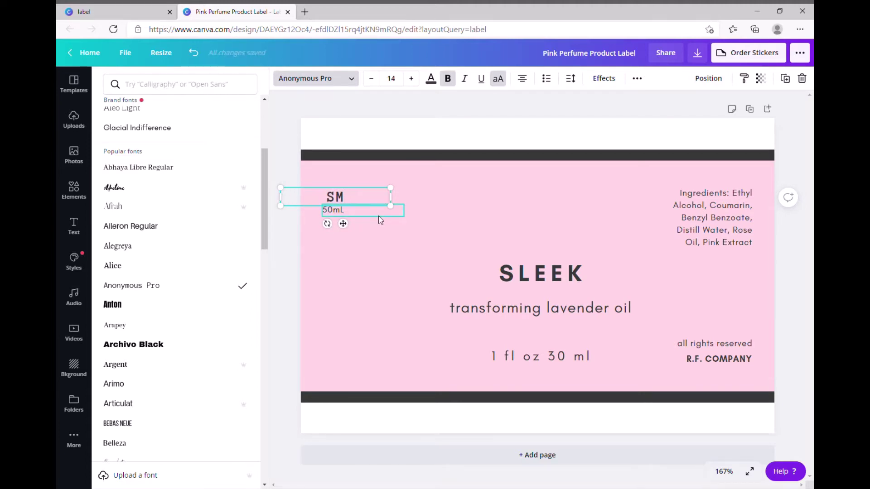
type("AMARISIEN")
key("BackSpace")
key("BackSpace")
key("BackSpace")
key("BackSpace")
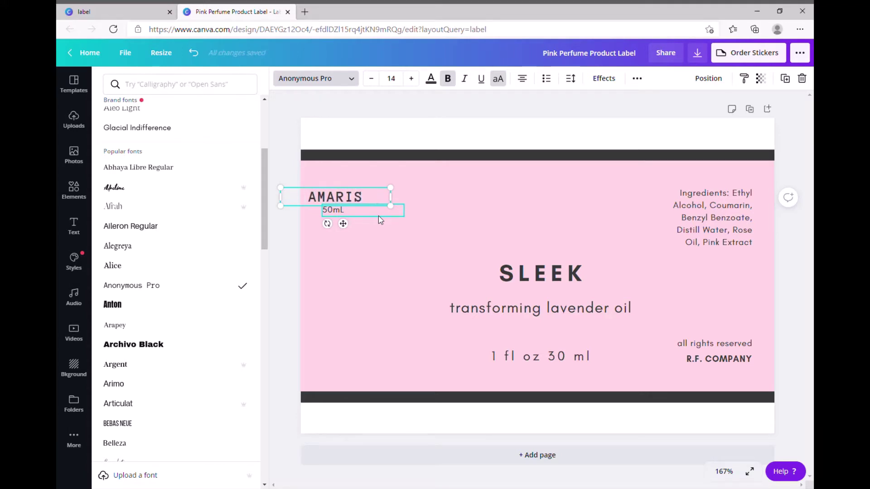
type("SIENNA")
key("Return")
type("BEAUTY")
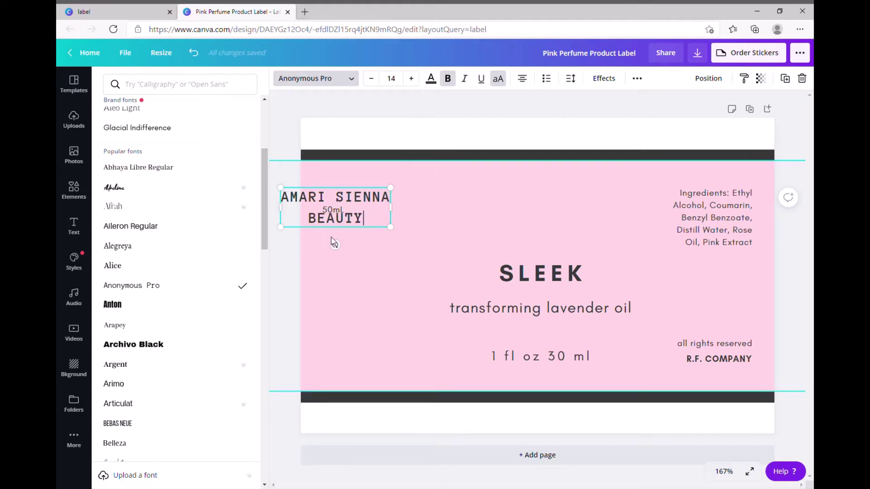
key("Escape")
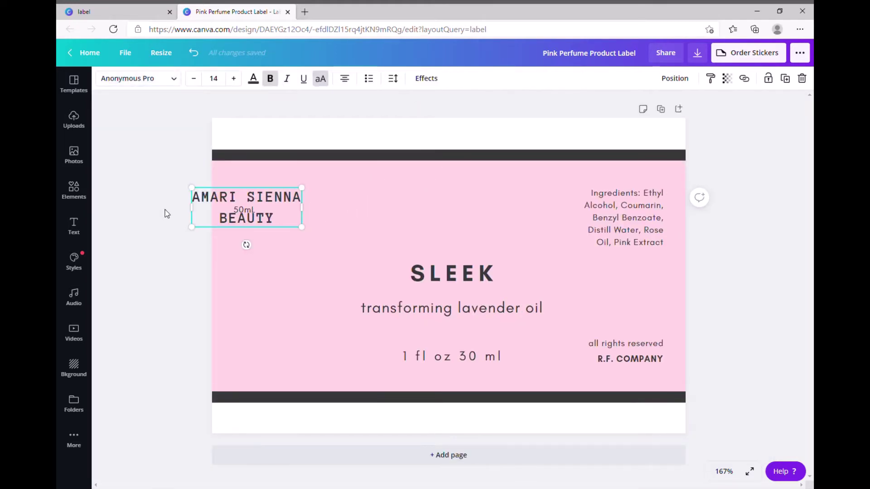
left_click_drag(249, 221, 457, 208)
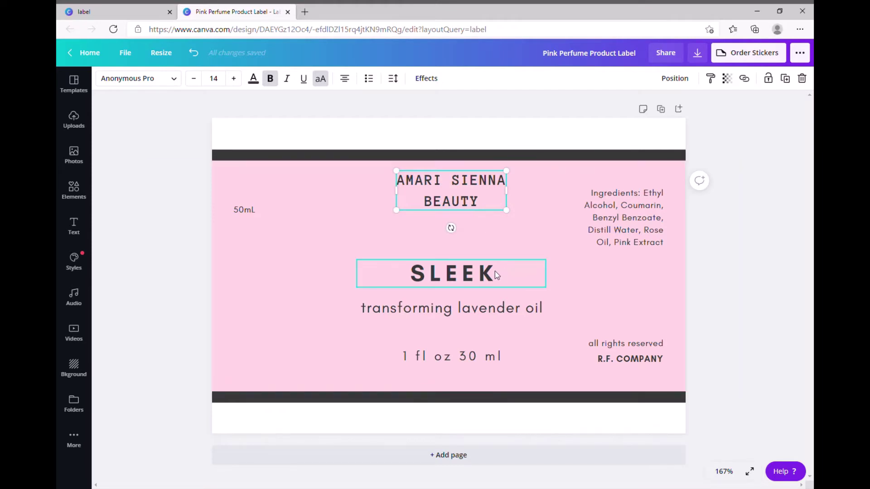
Step: Move the SLEEK title up beneath the brand name and set its font size to 22
left_click_drag(496, 272, 494, 239)
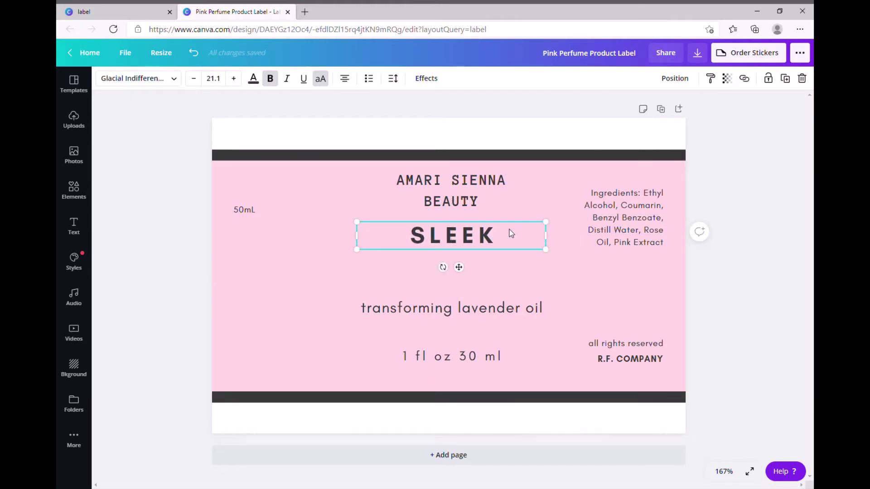
left_click(224, 80)
type("22")
key("Return")
left_click(132, 200)
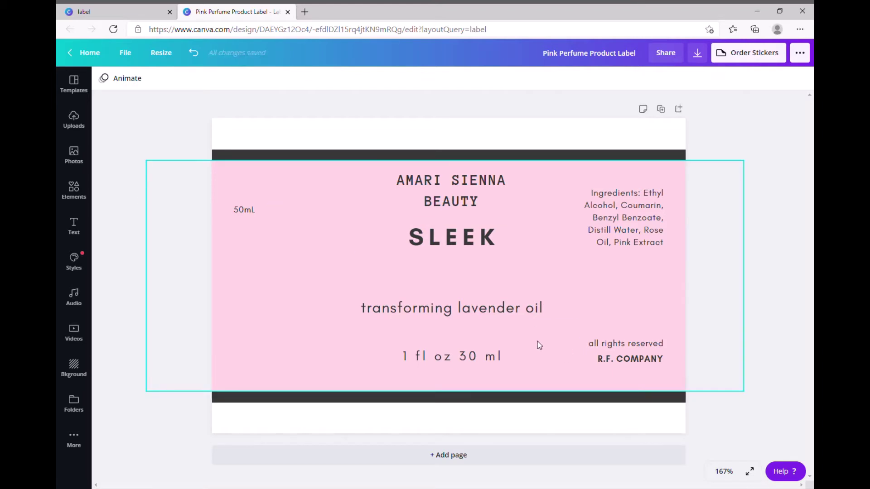
Step: Move "transforming lavender oil" up beneath SLEEK, break it before "lavender", and lower both texts slightly to even the spacing
left_click_drag(529, 309, 532, 274)
left_click(455, 272)
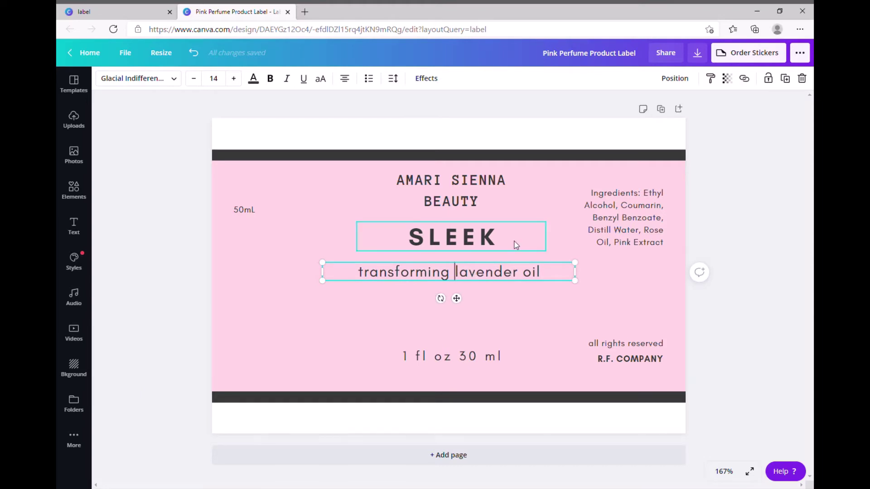
key("Return")
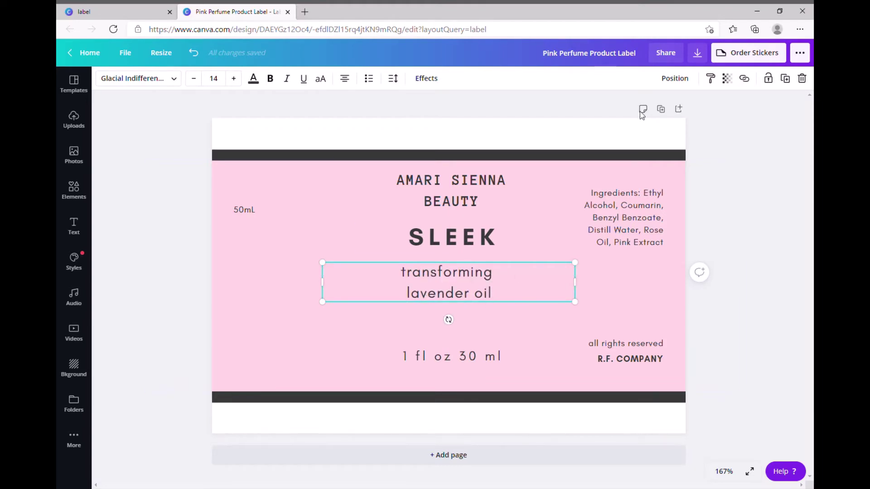
left_click_drag(474, 286, 473, 294)
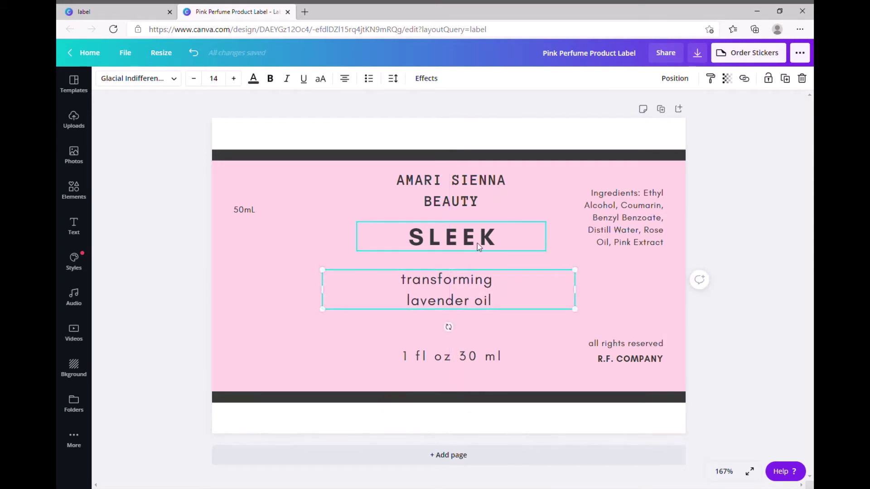
left_click(477, 244)
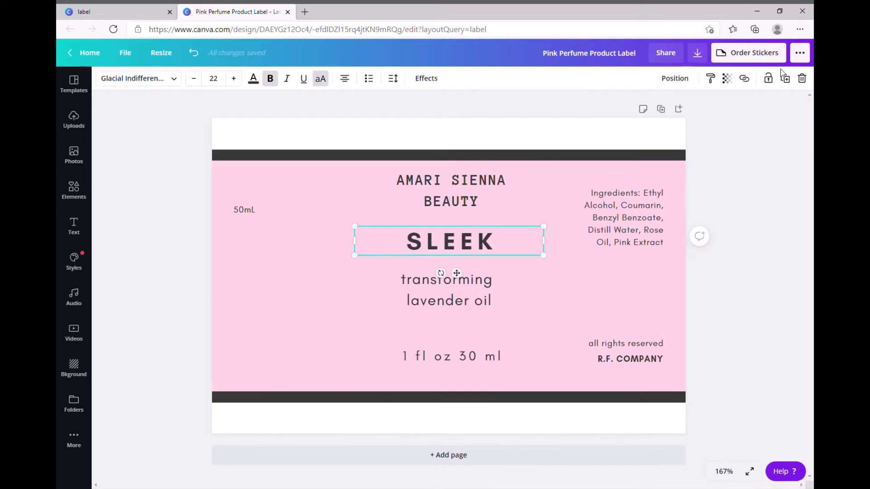
Step: Delete the perfume ingredients from the ingredients text, leaving only the "Ingredients:" label
left_click(254, 200)
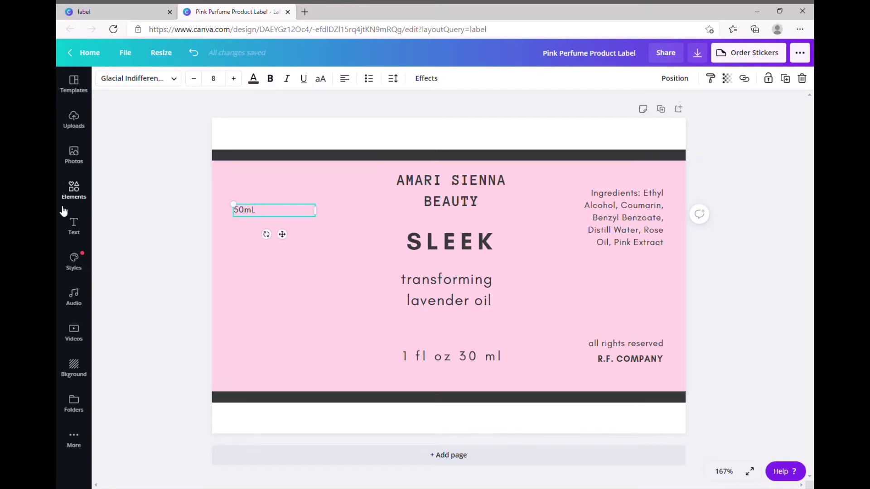
double_click(662, 248)
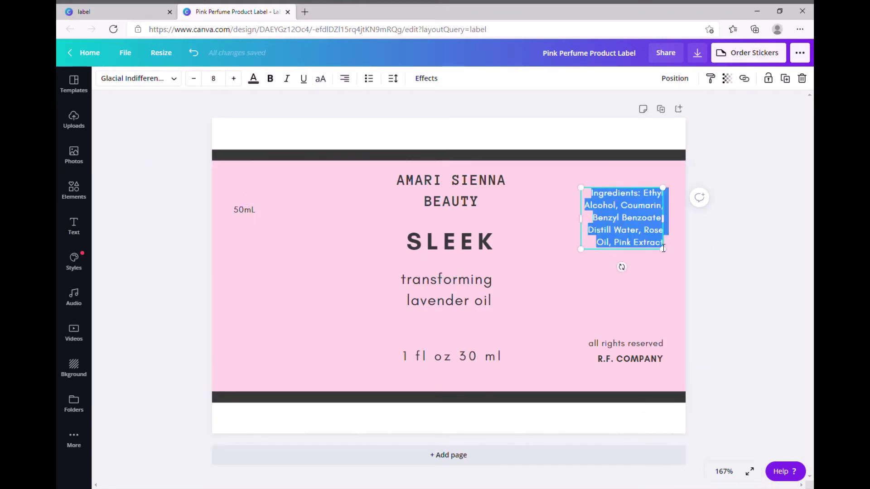
left_click(664, 246)
left_click_drag(667, 247, 649, 197)
key("BackSpace")
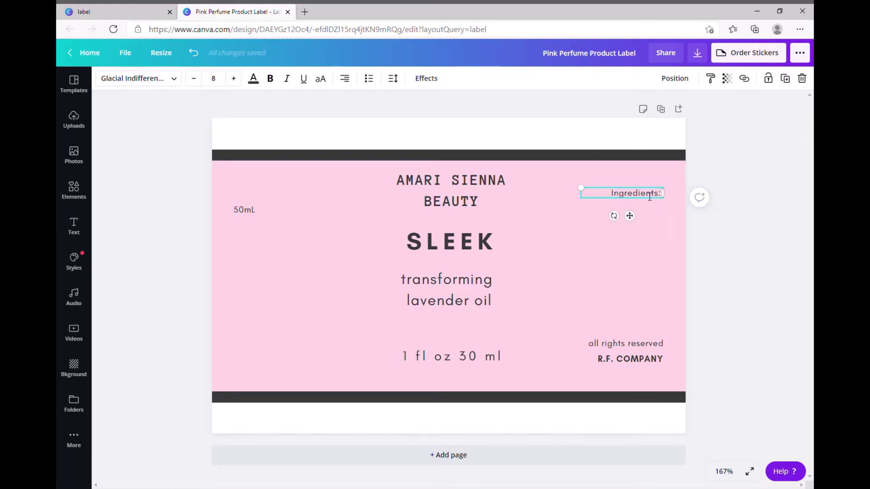
Step: Enter "Jojoba Oil, Avocado Oil, Sweet Almond Oil, Grapeseed Oil" after "Ingredients:" and left-align the text
type("Avo")
key("BackSpace")
key("BackSpace")
key("BackSpace")
type("Jojoba Oi")
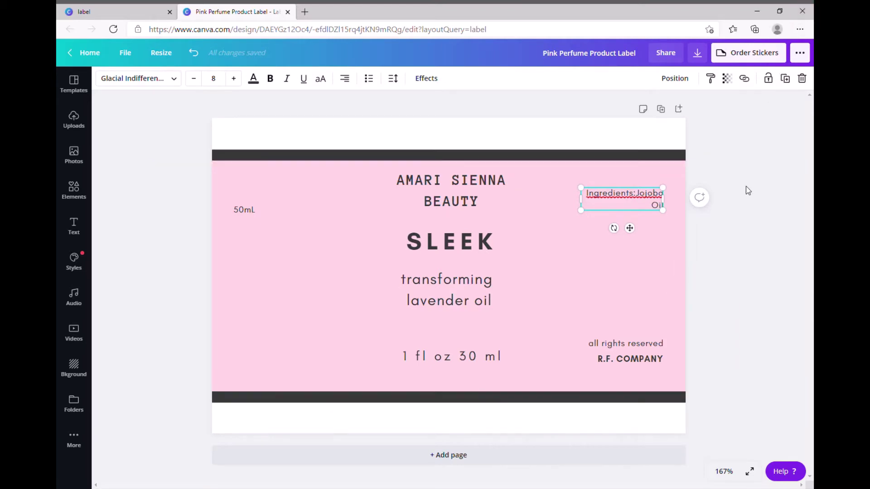
type("l, Avocado Oil,")
left_click(638, 194)
type("Oil")
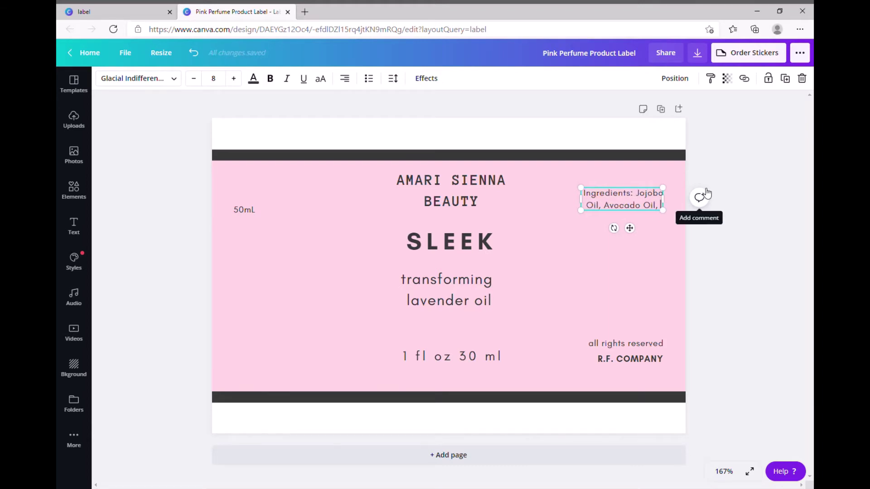
type(" Swe")
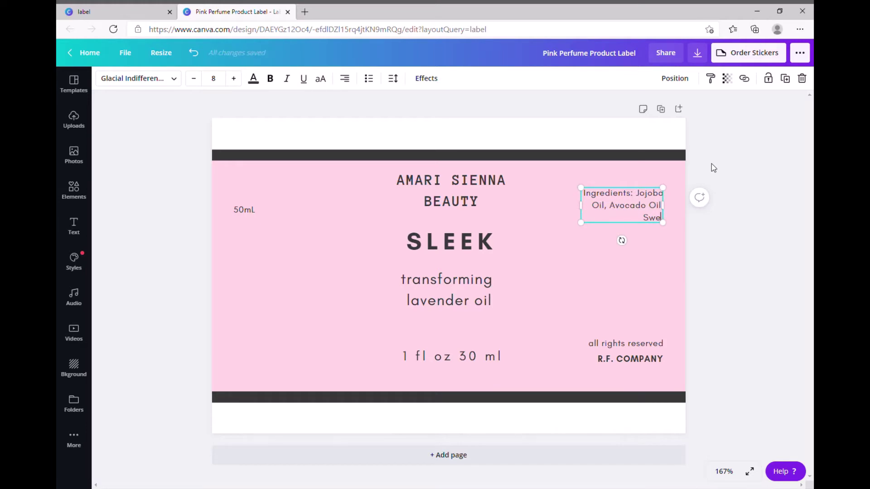
type("et Almond Oil,")
type("Grapese")
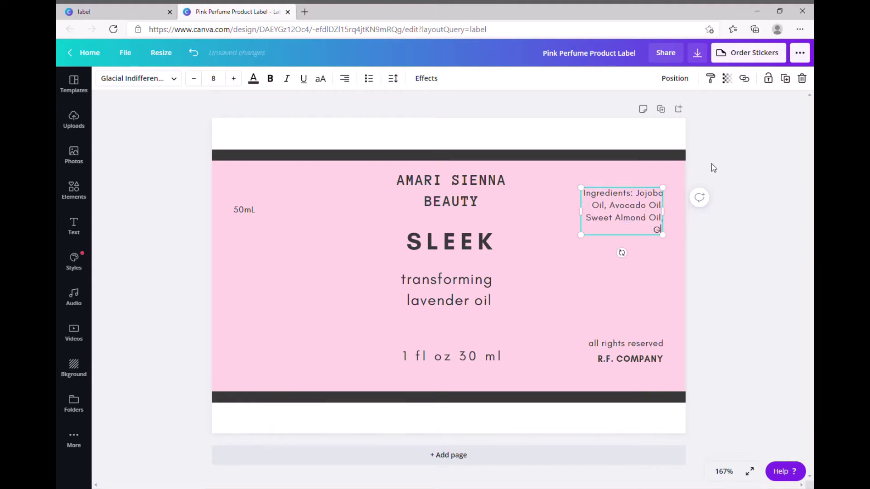
type("ed Oil")
left_click(351, 83)
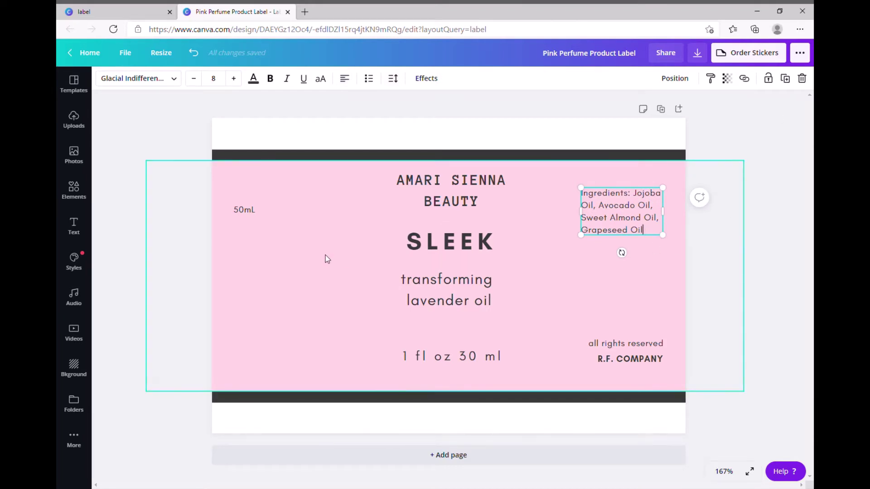
left_click(249, 209)
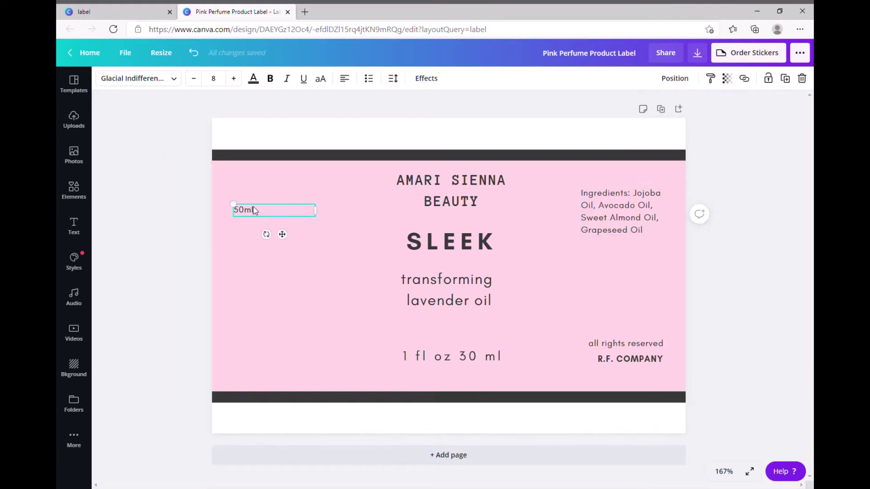
double_click(267, 207)
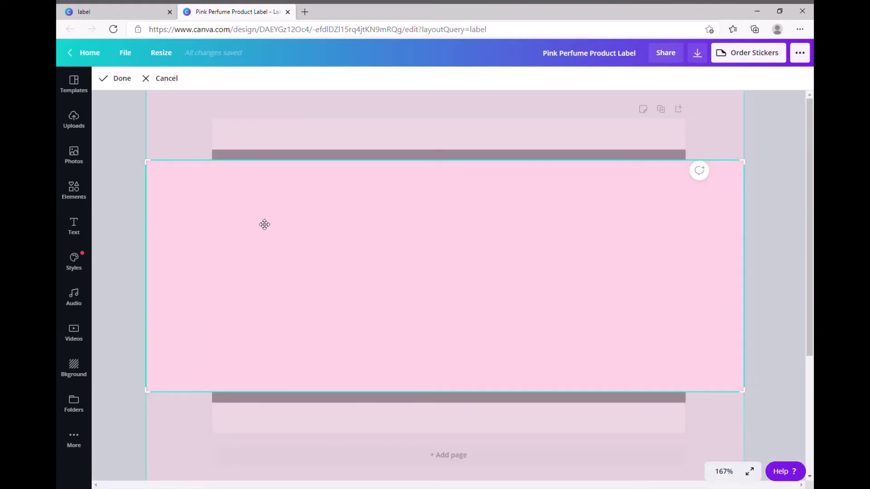
left_click(150, 83)
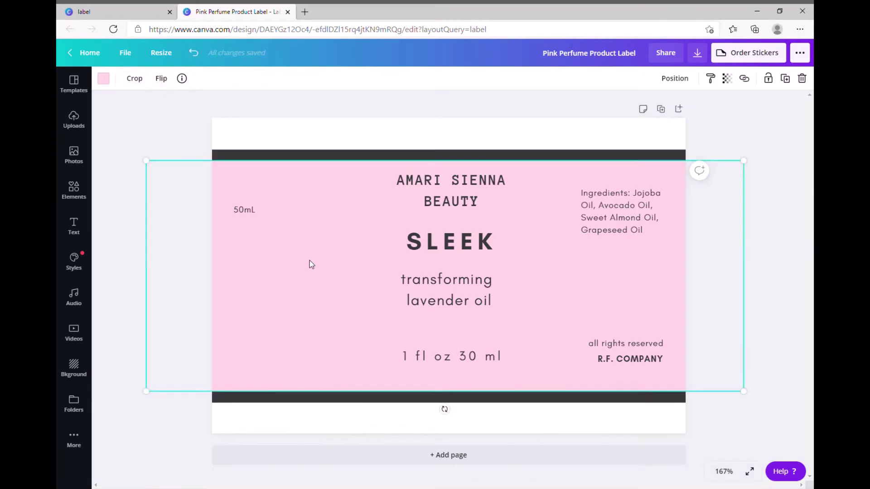
Step: Replace the "50mL" text on the label with "Directions:"
left_click(240, 211)
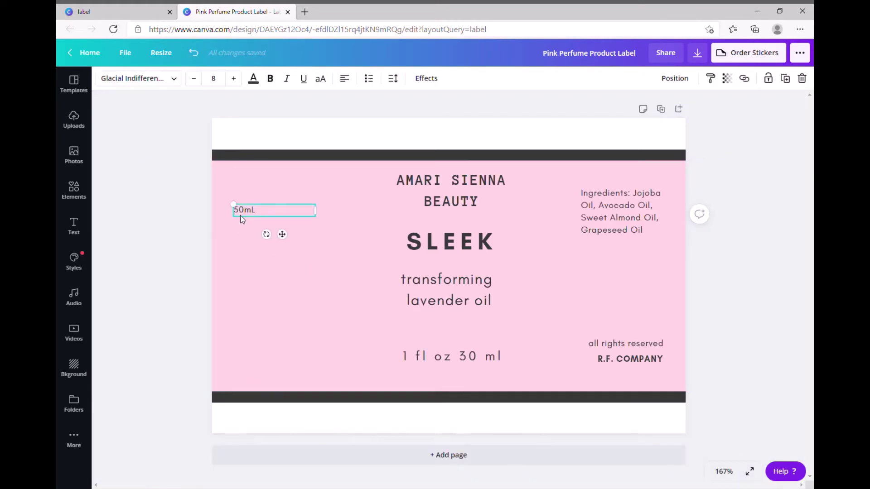
double_click(246, 216)
type("Dire")
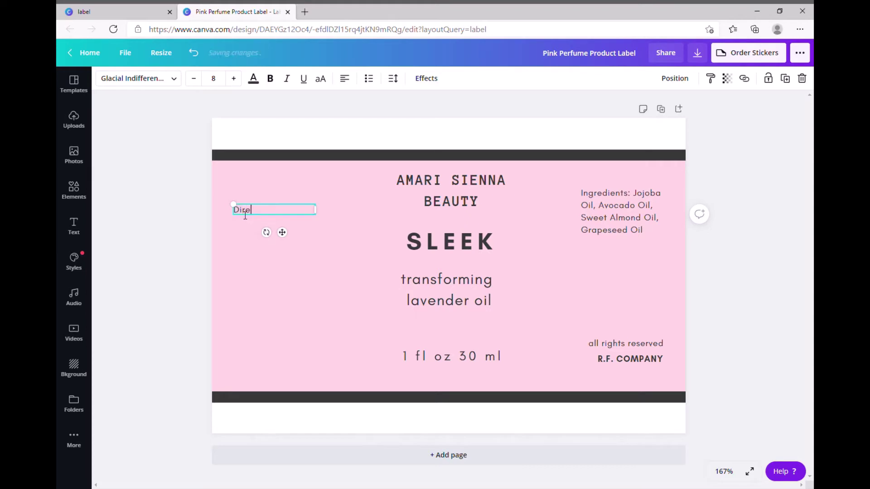
type("ctions:")
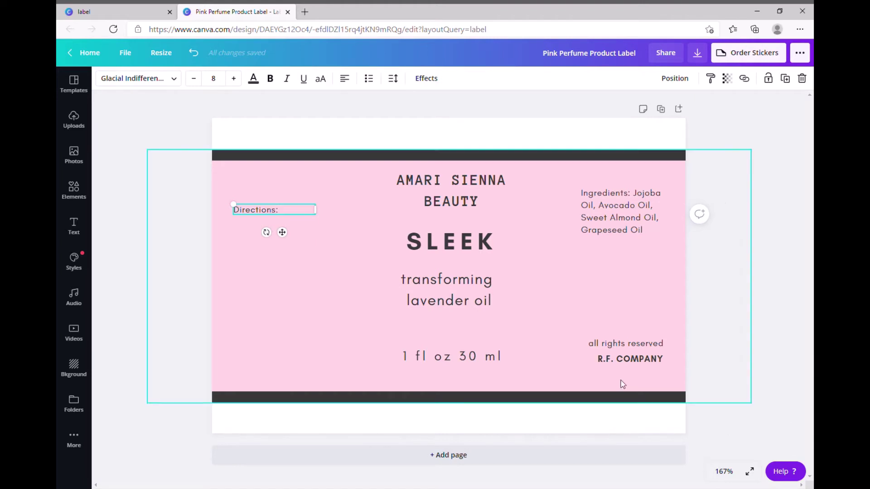
Step: Enter "apply desired amount to skin massage into skin." after "Directions:"
left_click(600, 232)
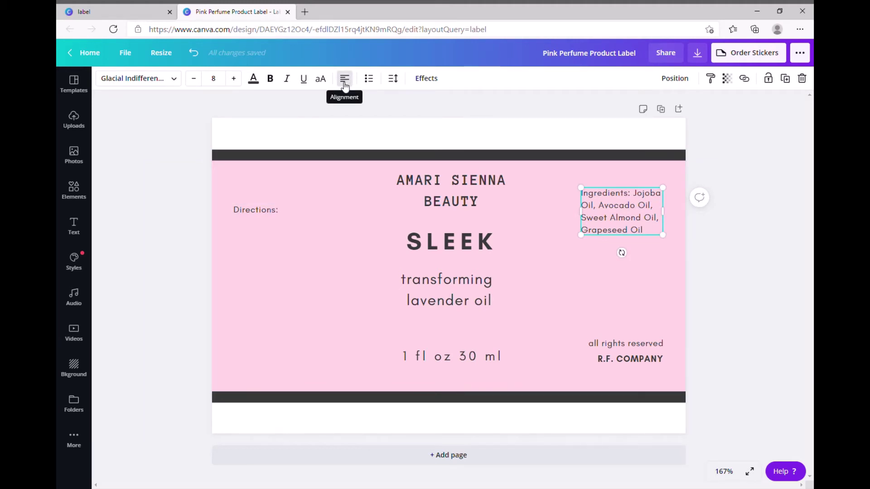
left_click(256, 212)
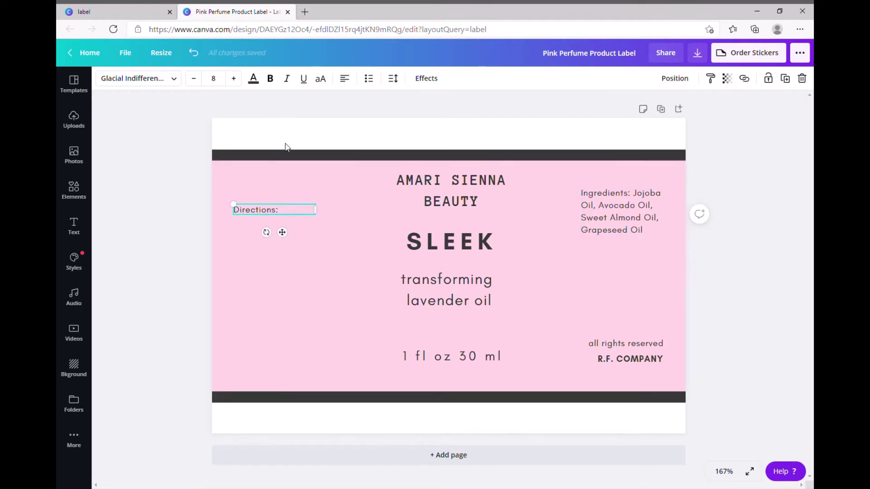
left_click(617, 216)
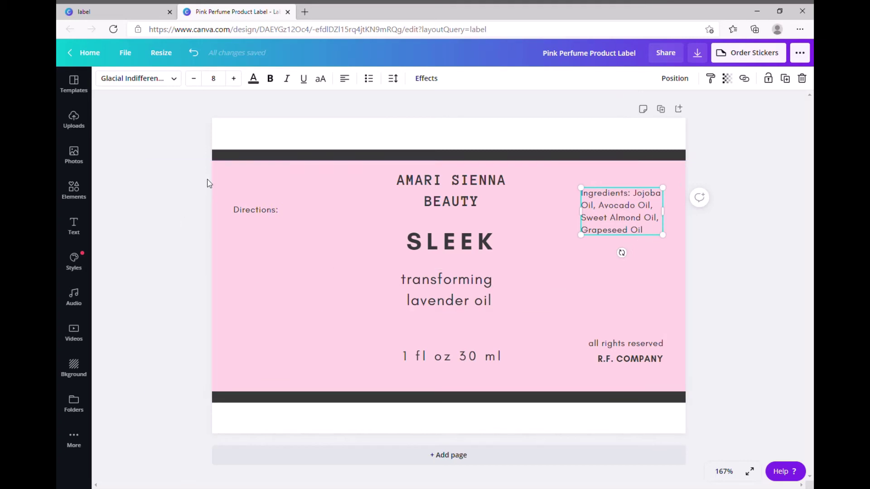
left_click(278, 213)
left_click(291, 213)
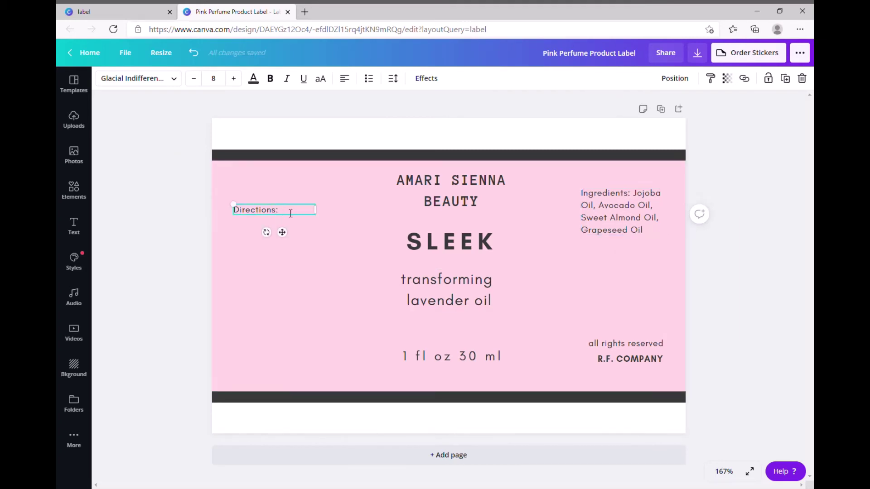
type("apply desir")
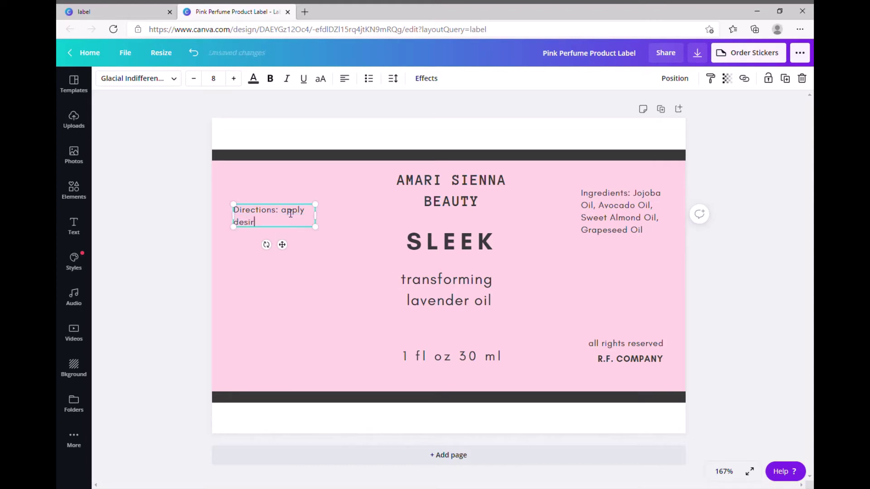
type("ed amount to skin mas")
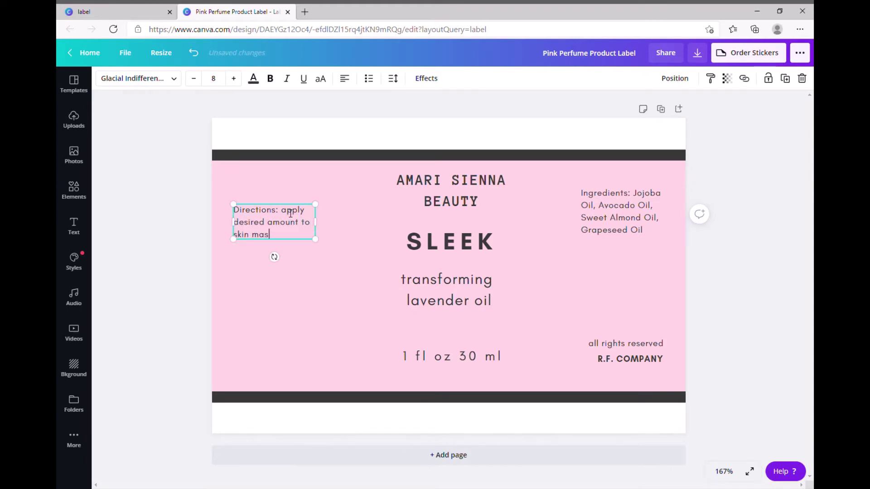
type("sage into skin.")
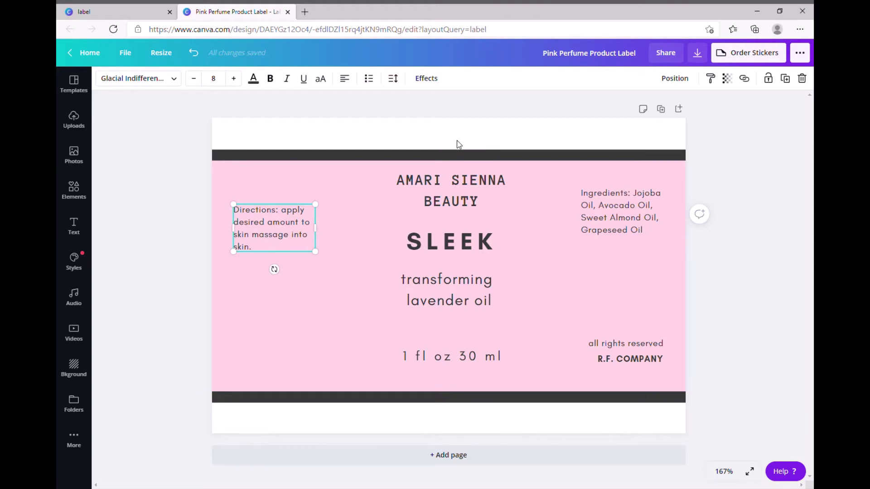
Step: Set the font size of both the directions text and the ingredients text to 9
left_click(221, 81)
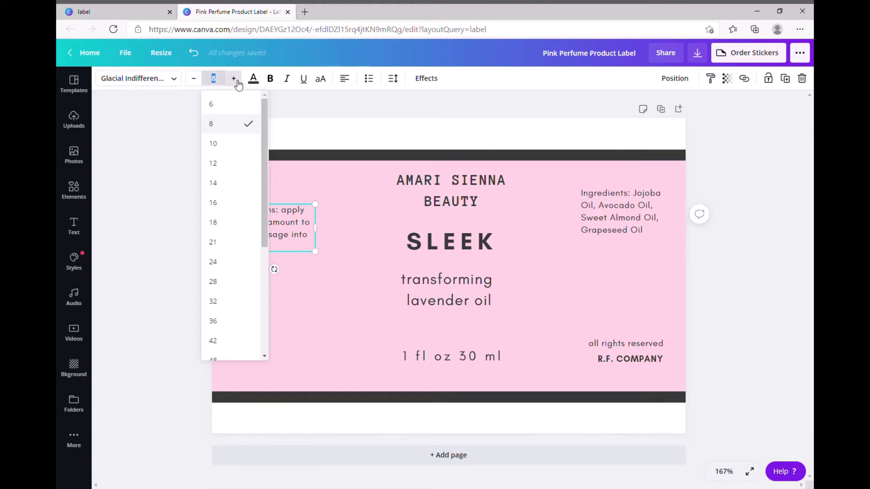
type("9")
key("Return")
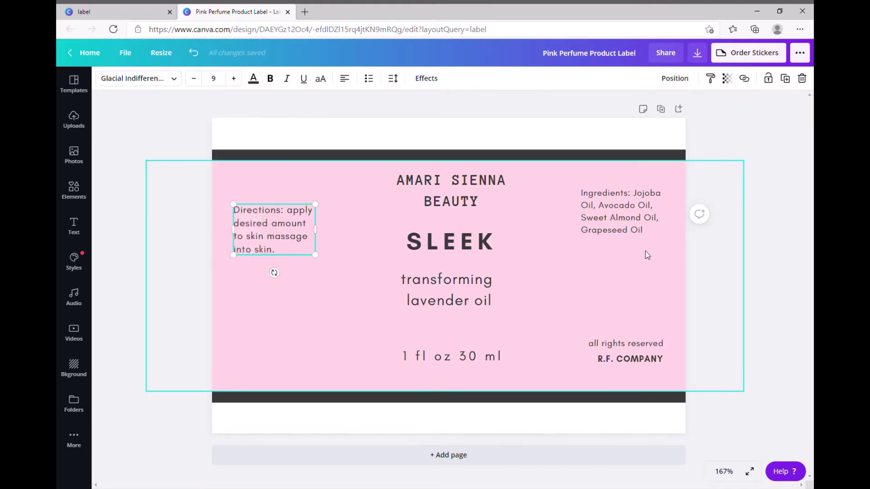
left_click(635, 231)
left_click(225, 78)
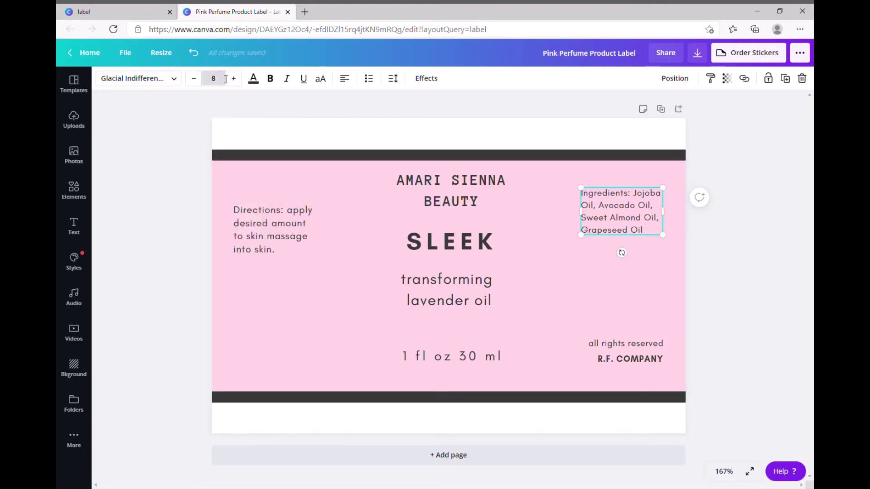
key("Return")
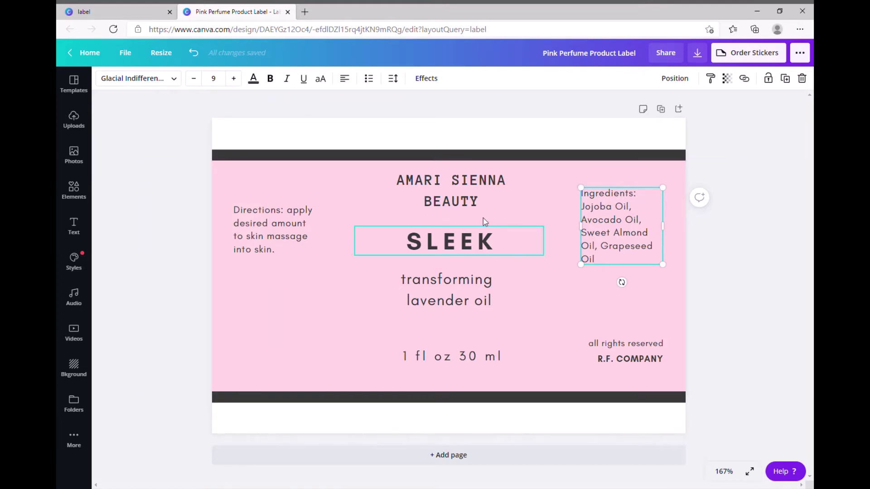
Step: Center-align the ingredients text and move it down slightly so its first line is level with the directions text
left_click(345, 79)
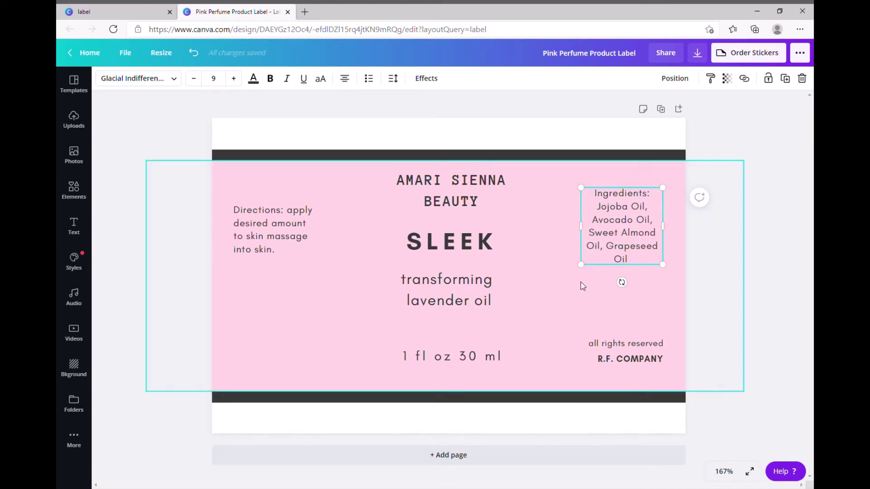
left_click(246, 232)
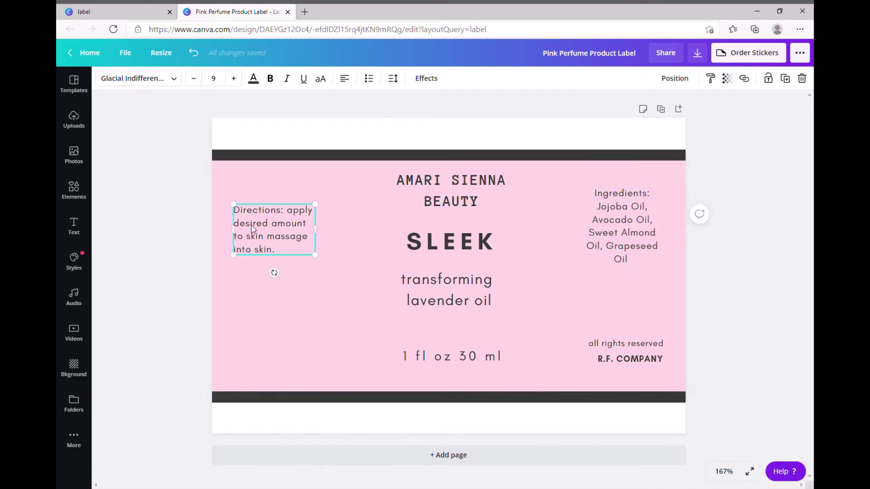
left_click(624, 223)
left_click_drag(625, 223, 632, 242)
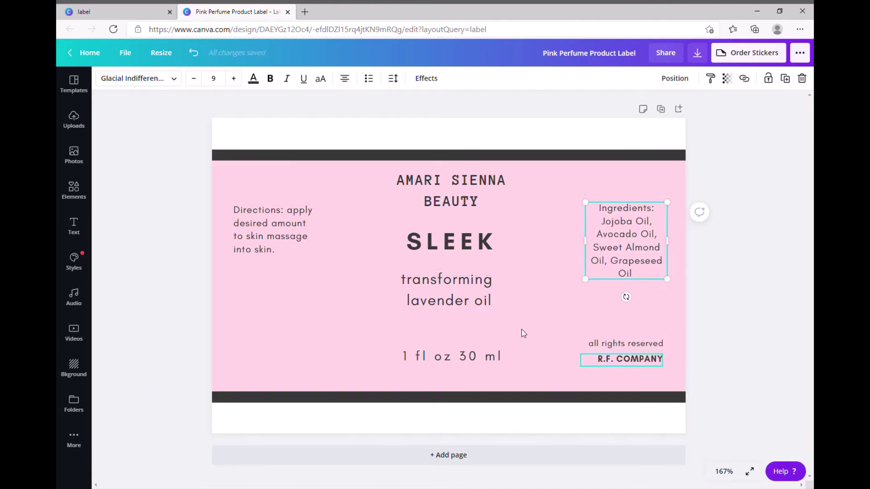
Step: Change the white page background above and below the dark stripes to the violet-blue default color
left_click(310, 135)
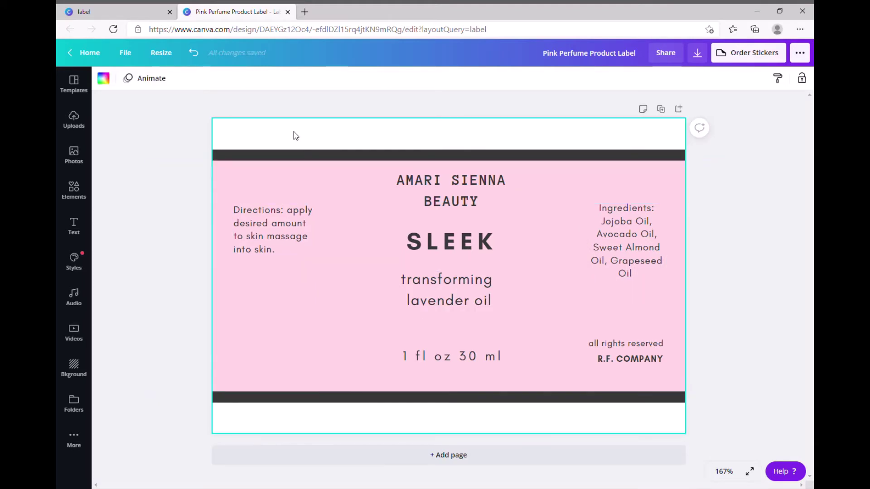
left_click(103, 79)
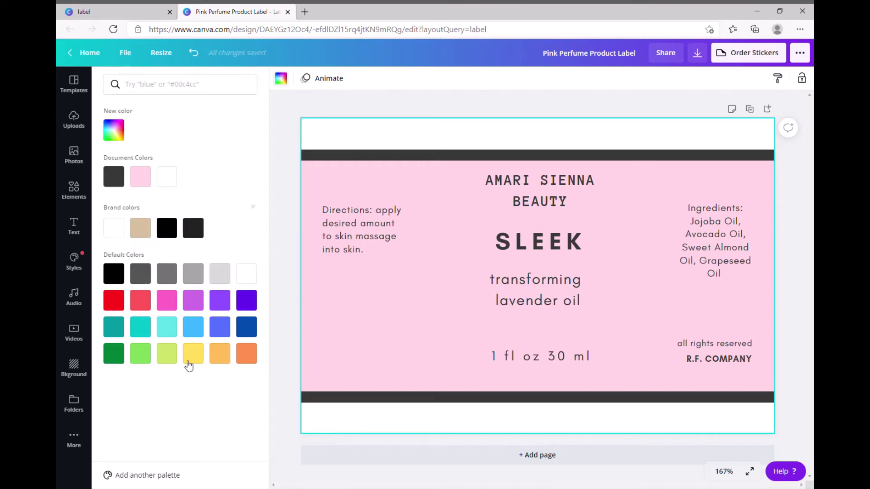
left_click(221, 333)
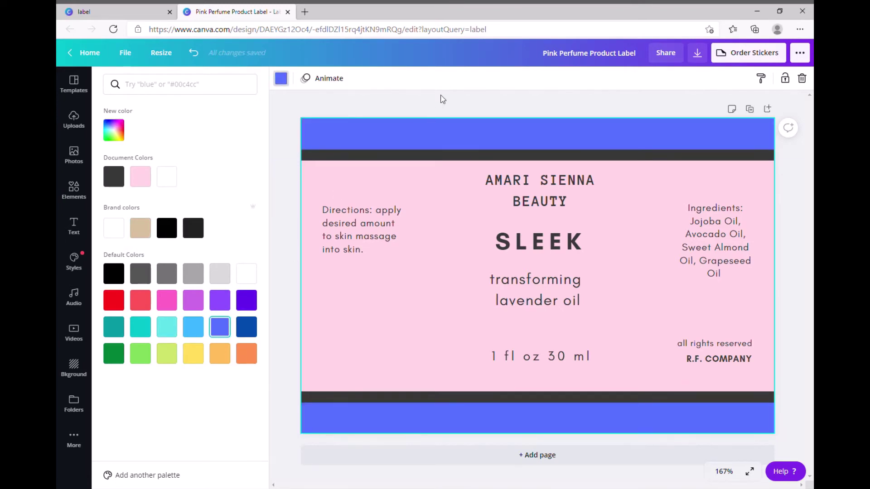
Step: Recolor the pink central panel of the label white using the brand color
left_click(303, 267)
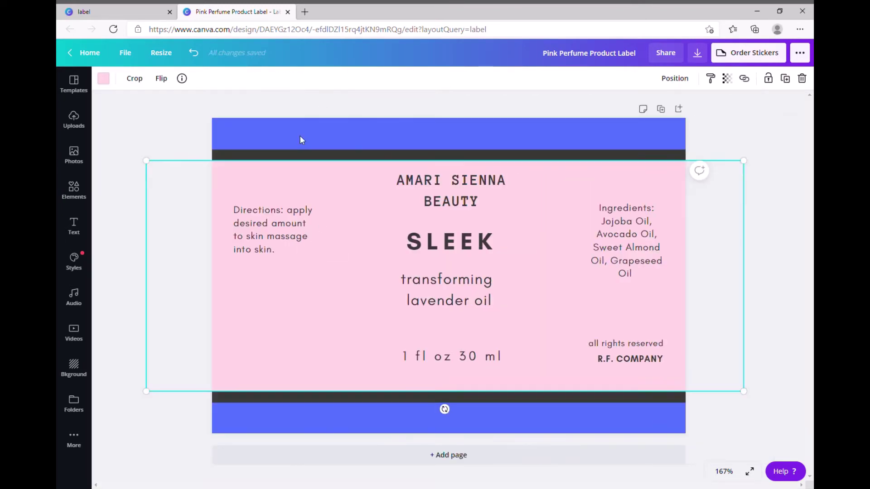
left_click(103, 79)
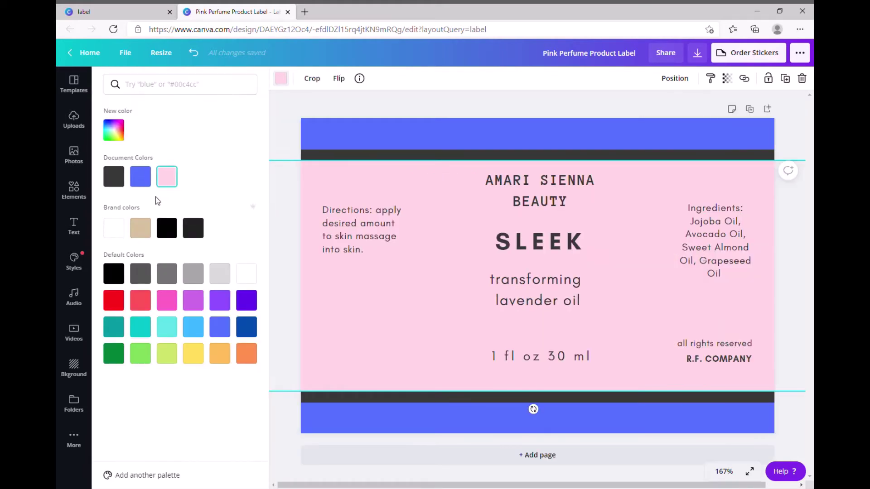
left_click(120, 236)
left_click(289, 106)
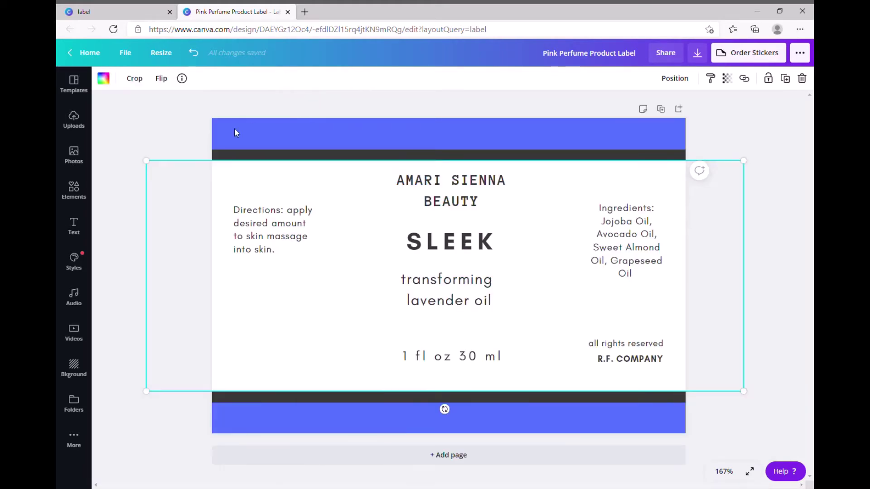
left_click(233, 129)
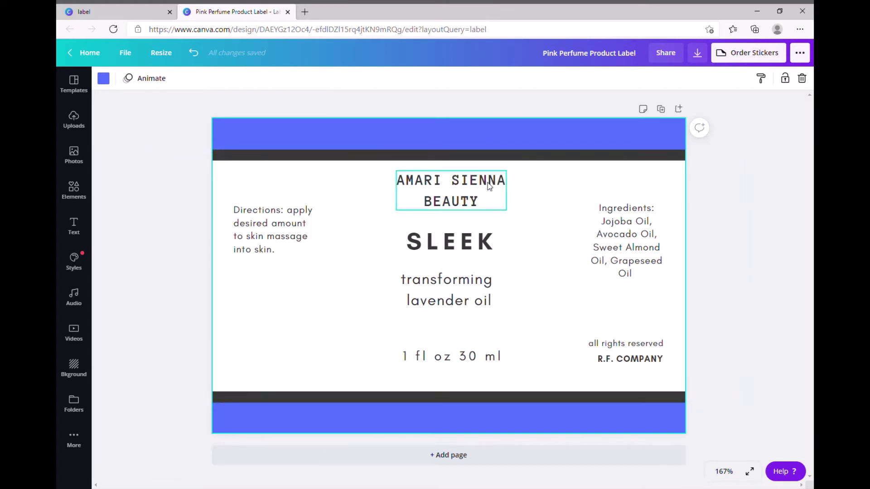
Step: Set the font size of the "1 fl oz 30 ml" text to 10
left_click(455, 357)
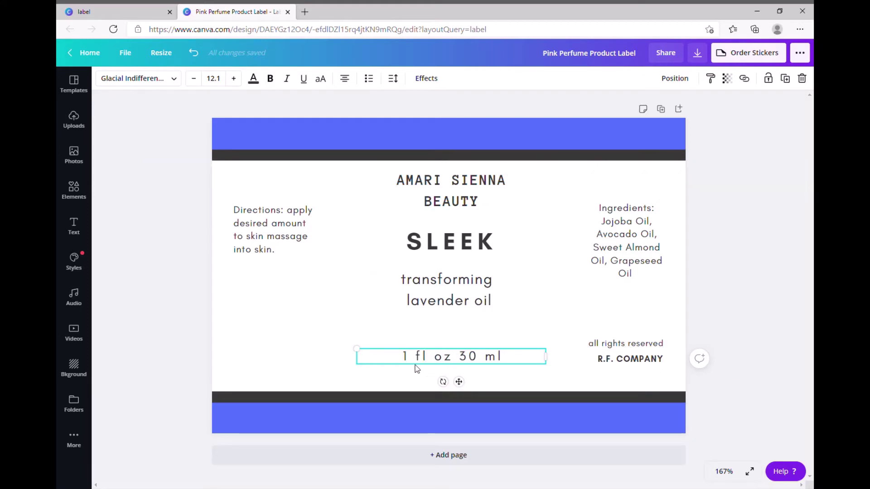
left_click(217, 85)
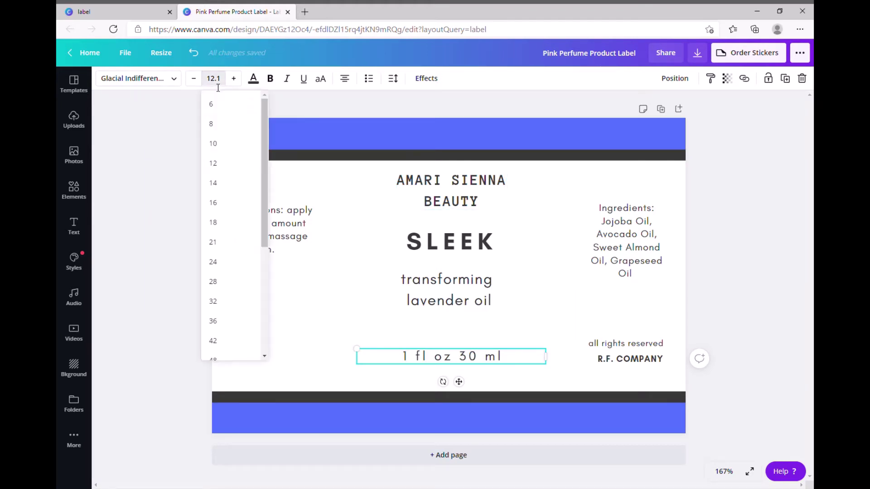
left_click(218, 85)
left_click(218, 86)
type("10")
key("Return")
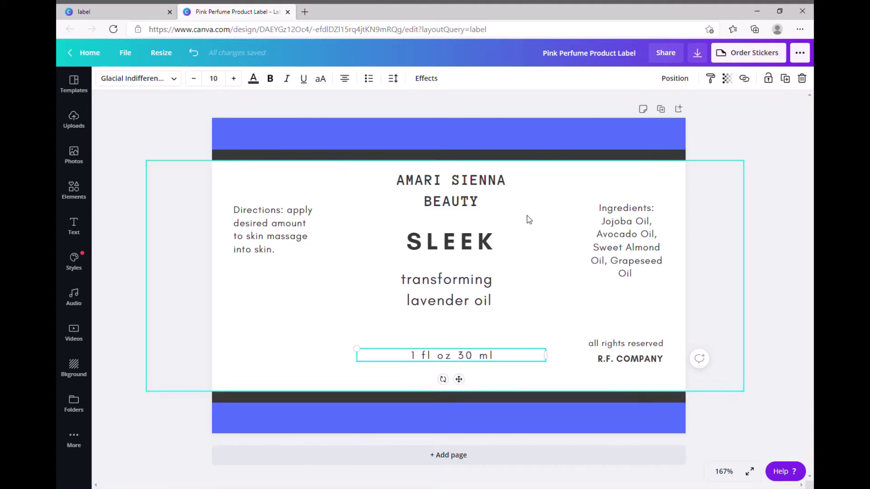
left_click(732, 208)
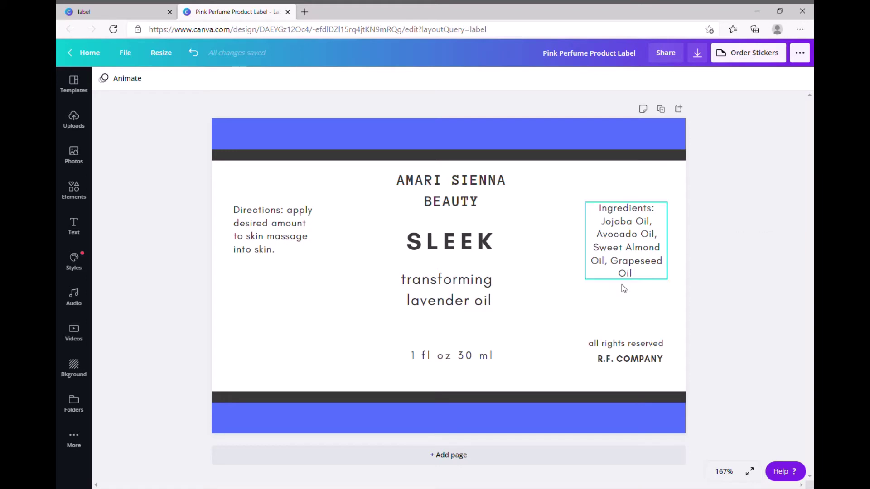
Step: Replace "R.F. COMPANY" below "all rights reserved" with "AMARI SIENNA BEAUTY" and center-align it
double_click(629, 363)
type("AMA")
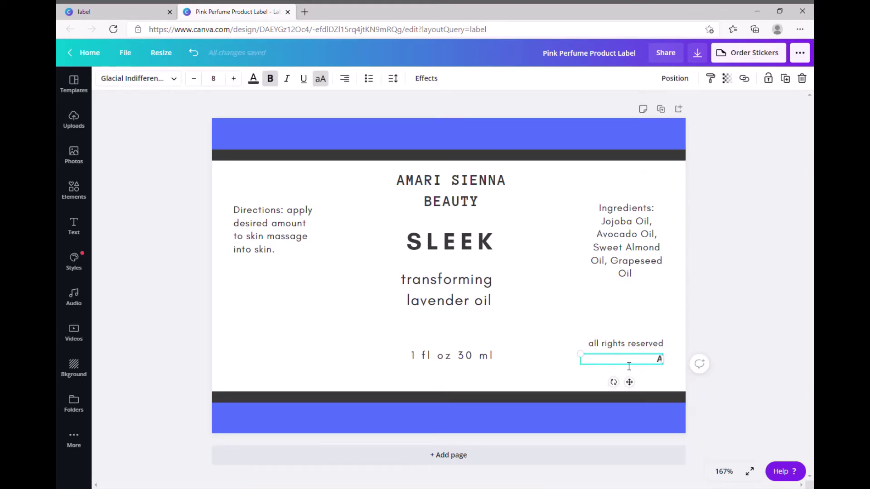
key("BackSpace")
key("BackSpace")
type("MARI SIENNA BEAUTY")
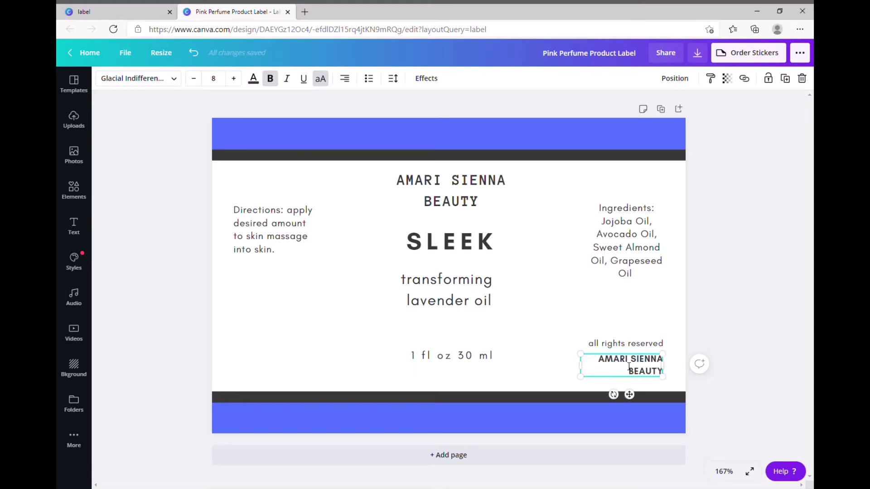
left_click(344, 79)
left_click(343, 79)
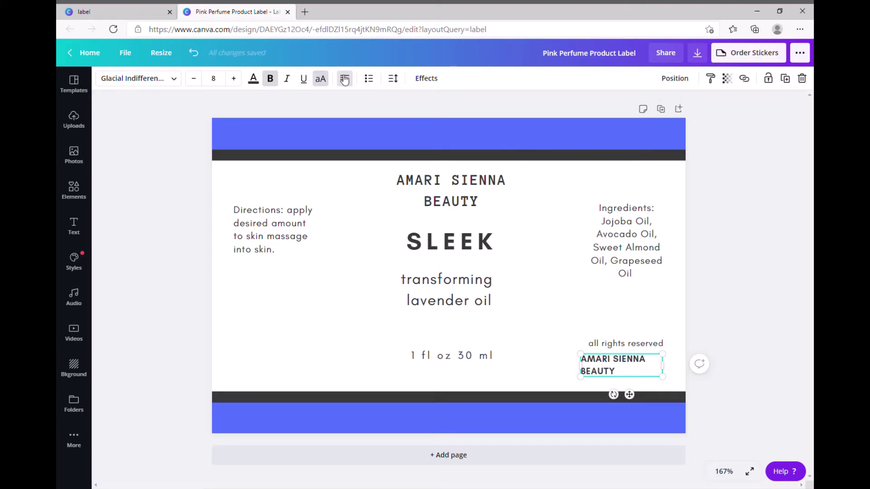
left_click(343, 79)
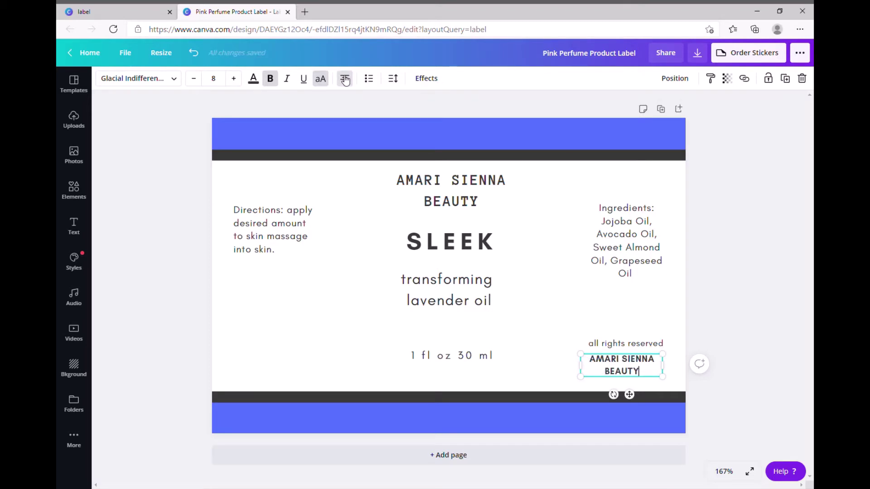
left_click(778, 267)
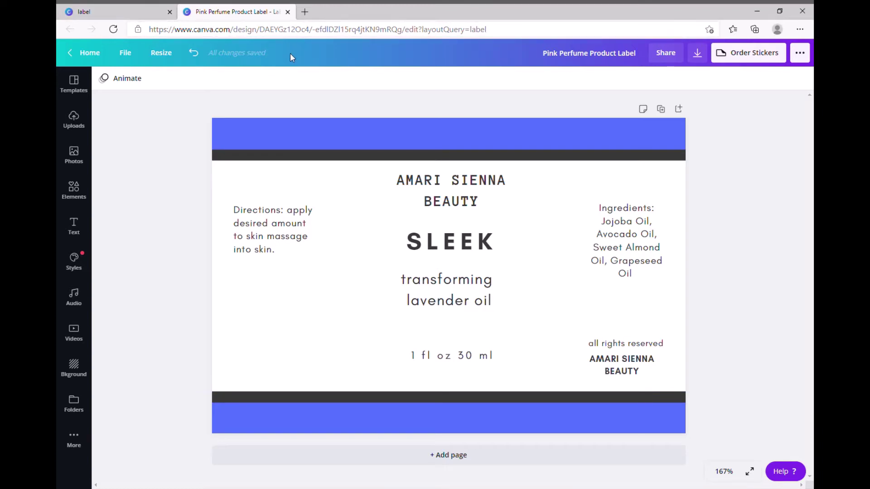
Step: Search the web for "shelf lefe png" in a new browser tab and show the image results
left_click(304, 12)
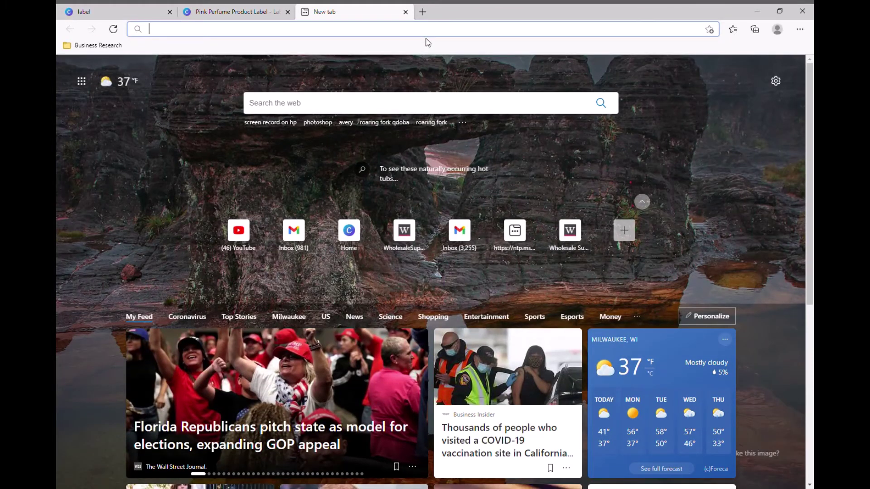
type("shelf lefe")
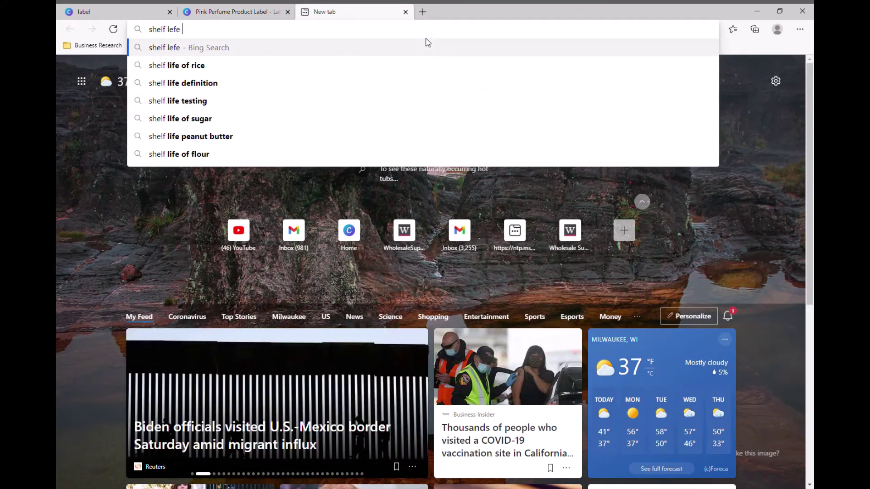
type(" png")
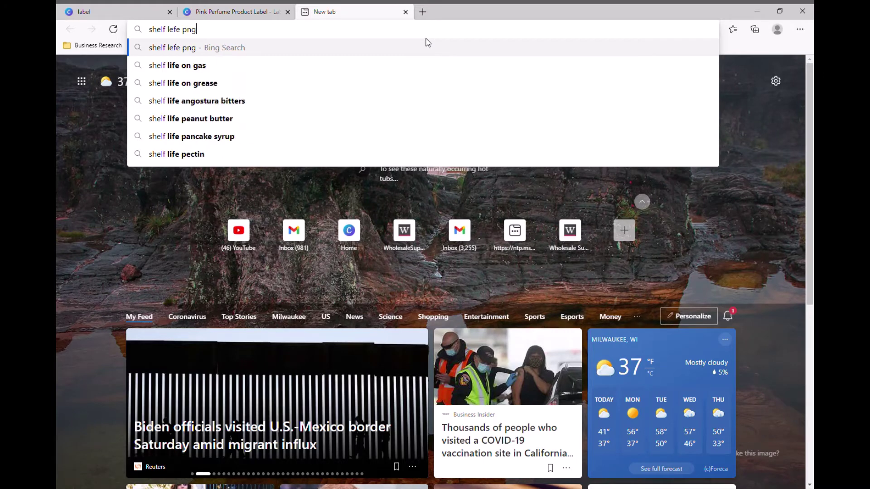
key("Return")
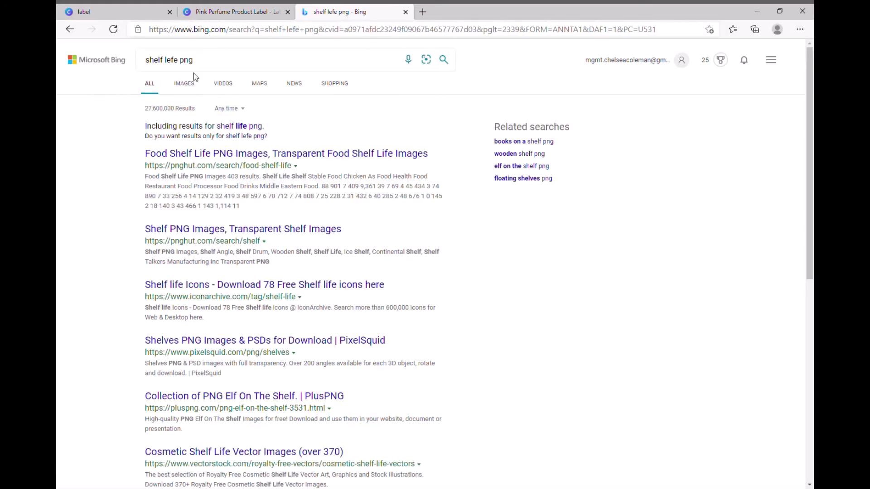
left_click(196, 85)
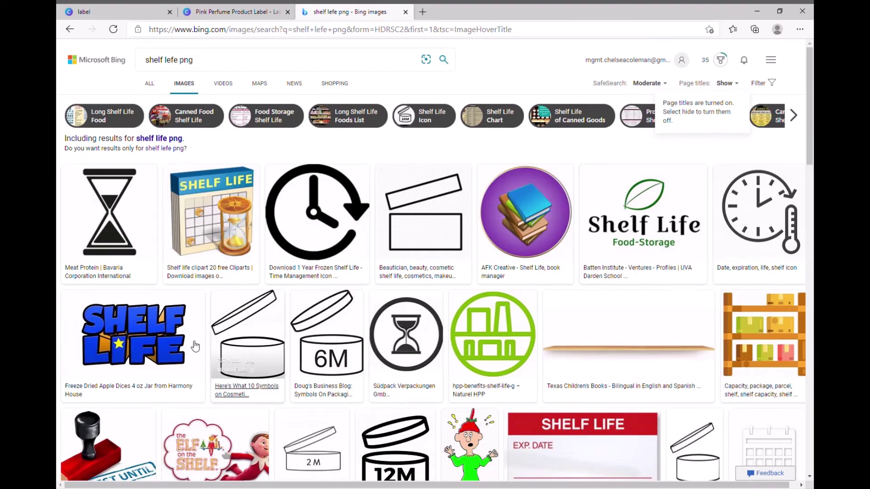
Step: Browse the image results and open the rectangular open-container icon for cosmetic shelf life
scroll(425, 238, "down", 3)
scroll(424, 239, "up", 3)
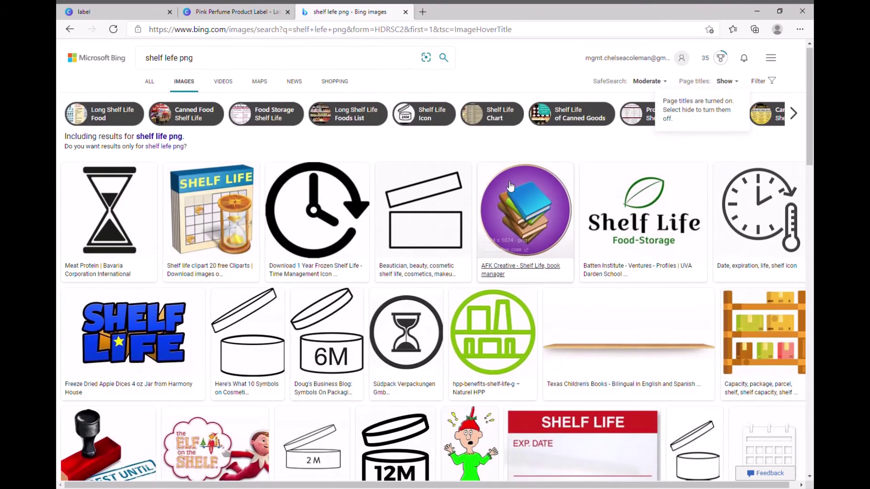
scroll(254, 358, "down", 3)
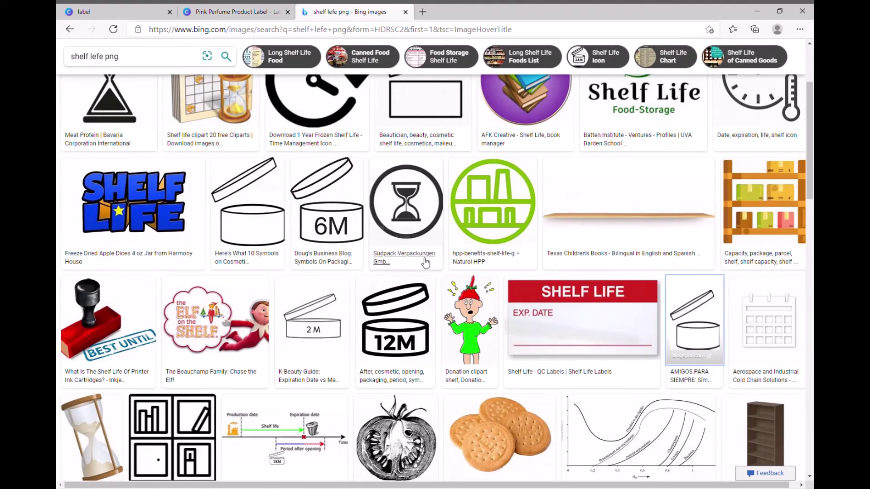
scroll(426, 167, "up", 3)
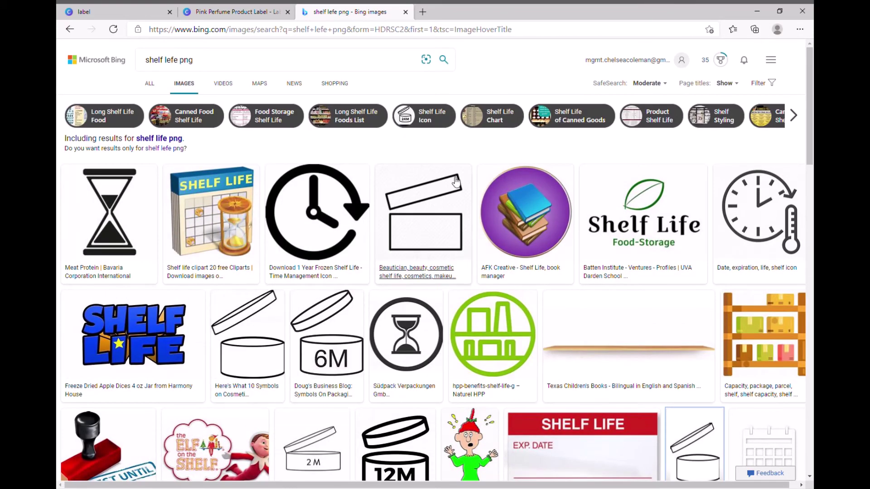
left_click(454, 168)
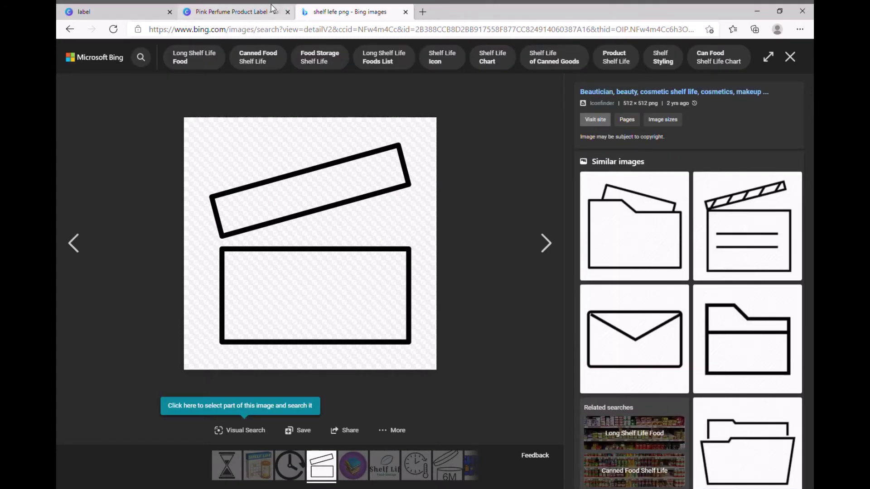
Step: Try to paste the open-container icon onto the label design in Canva
left_click(267, 19)
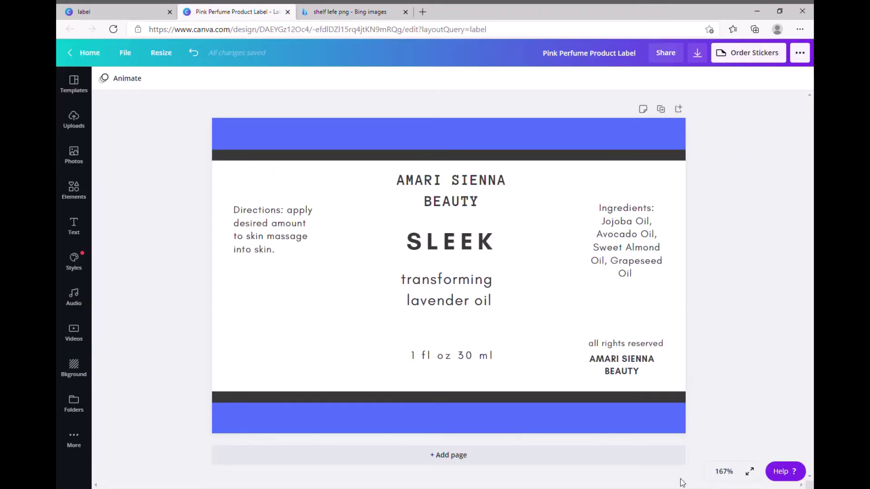
right_click(525, 307)
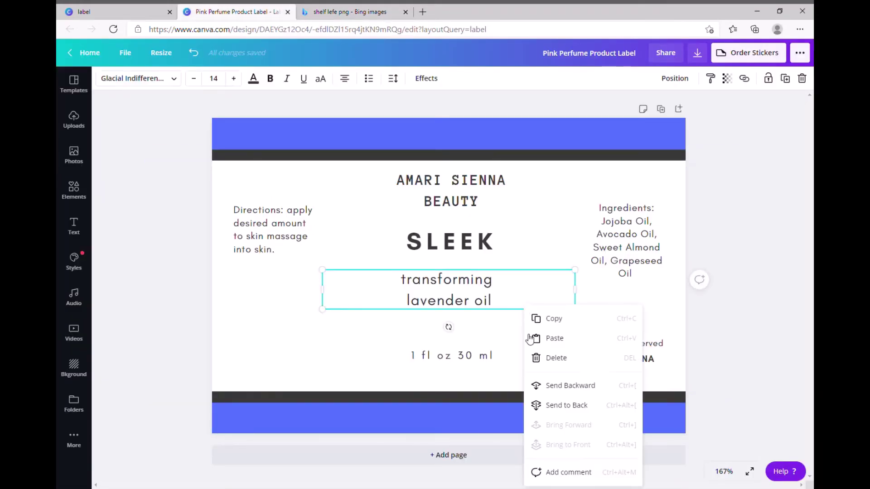
left_click(556, 339)
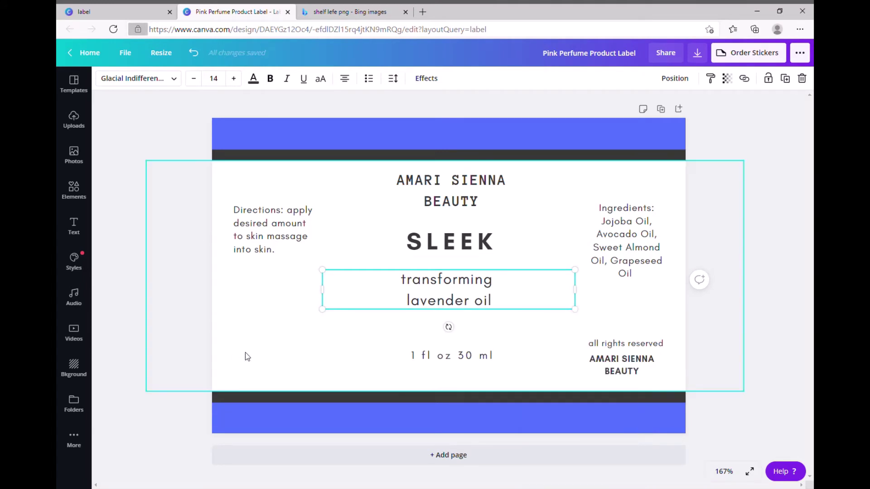
left_click(262, 344)
right_click(300, 292)
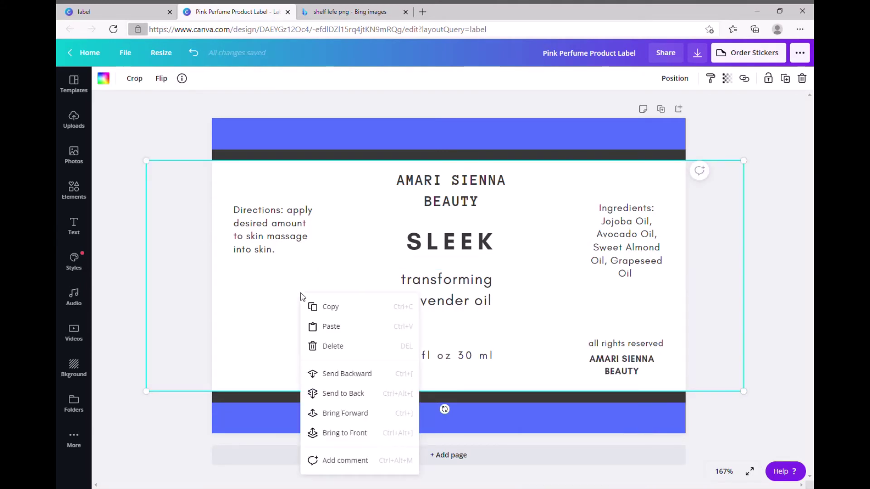
left_click(362, 327)
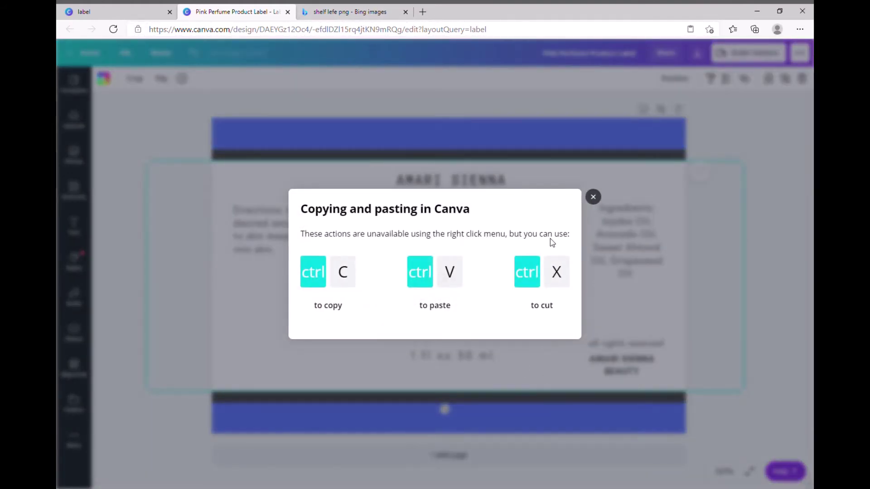
left_click(593, 197)
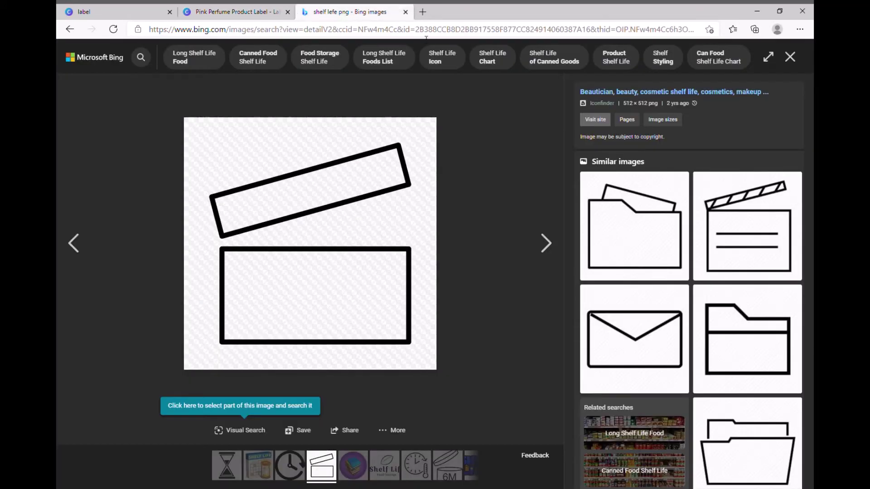
Step: Switch to the enlarged open-container icon in Bing, copy it, and paste it onto the label in Canva
left_click(394, 11)
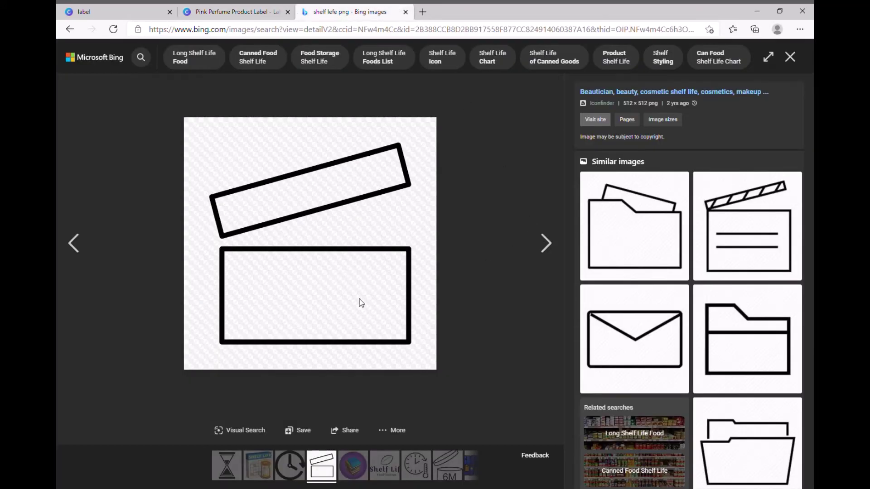
left_click(234, 12)
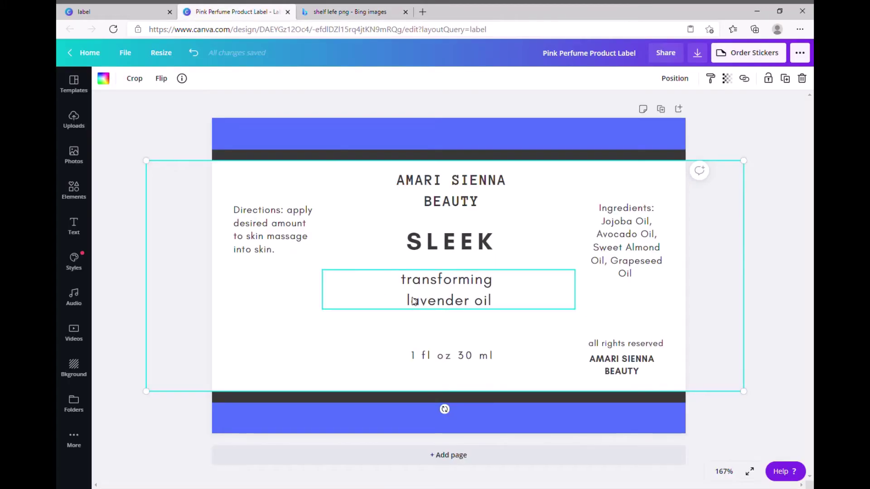
key("ctrl+v")
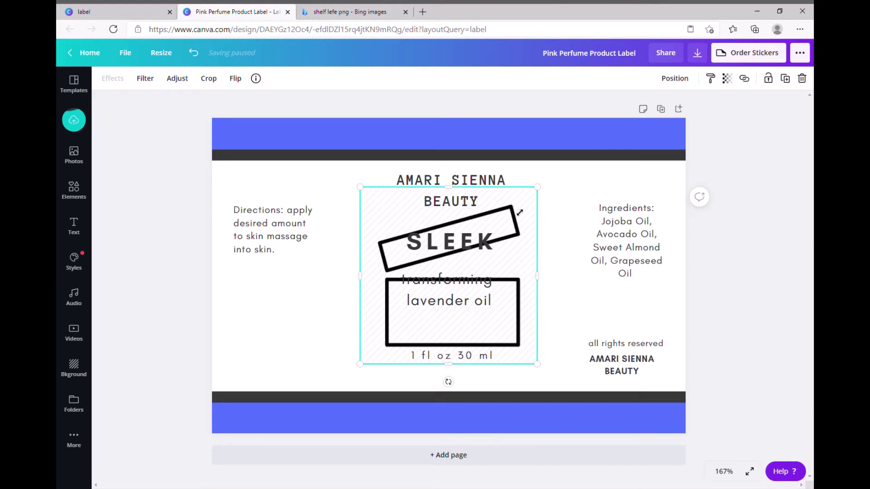
Step: Shrink the pasted icon to a small symbol and place it between the ingredients list and "all rights reserved"
left_click_drag(520, 213, 662, 216)
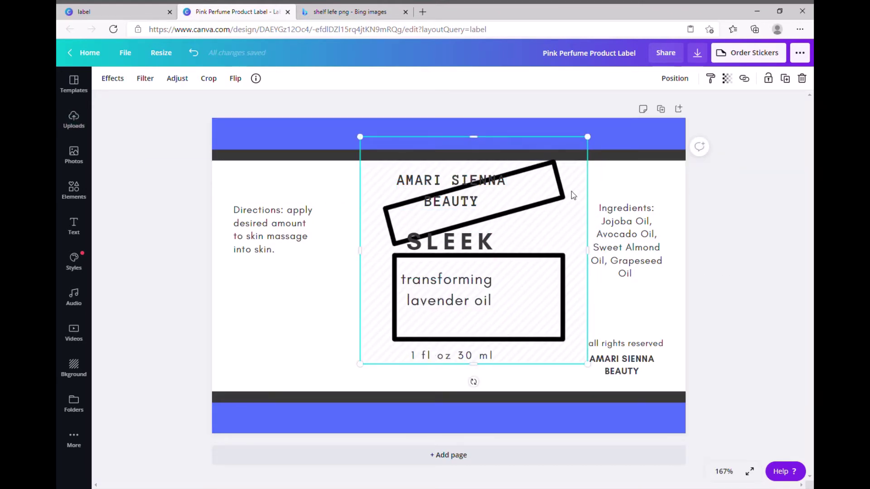
left_click_drag(597, 142, 408, 339)
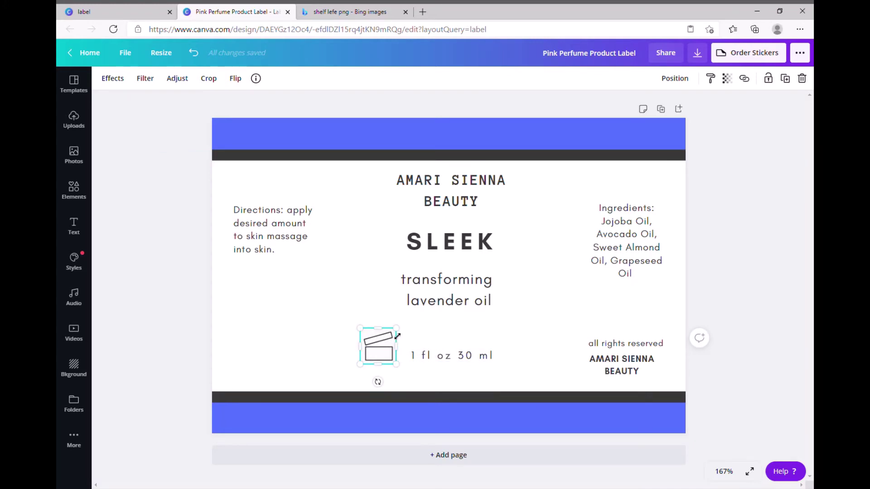
mouse_move(399, 335)
left_mouse_down()
mouse_move(414, 328)
mouse_move(402, 324)
left_mouse_up()
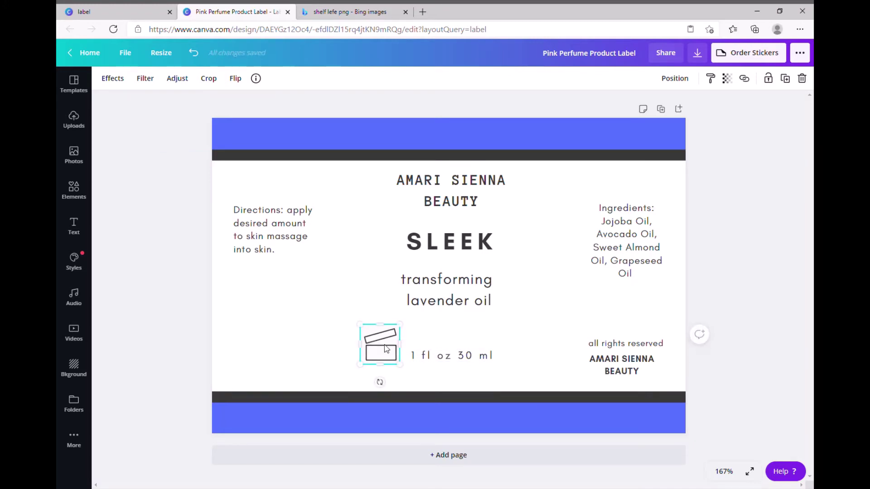
left_click_drag(406, 371, 414, 378)
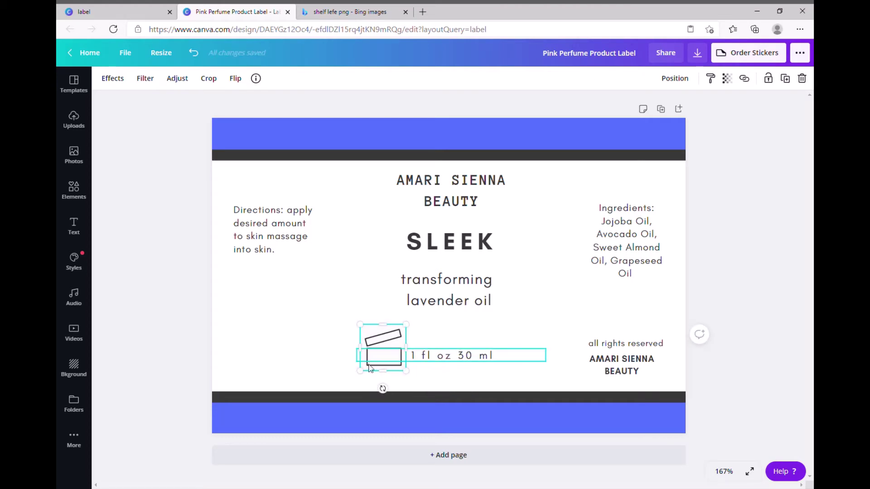
left_click(327, 365)
left_click_drag(371, 356, 623, 321)
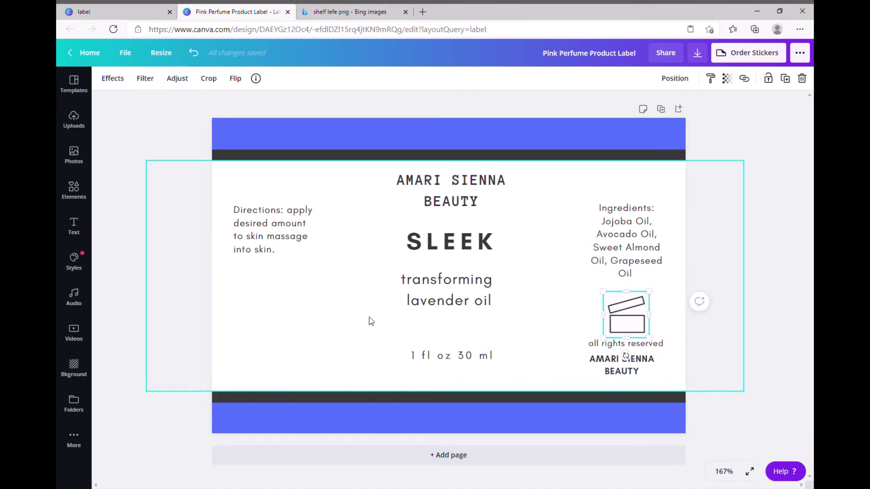
Step: Duplicate the "Directions" text box and move the copy just below the original
left_click(298, 213)
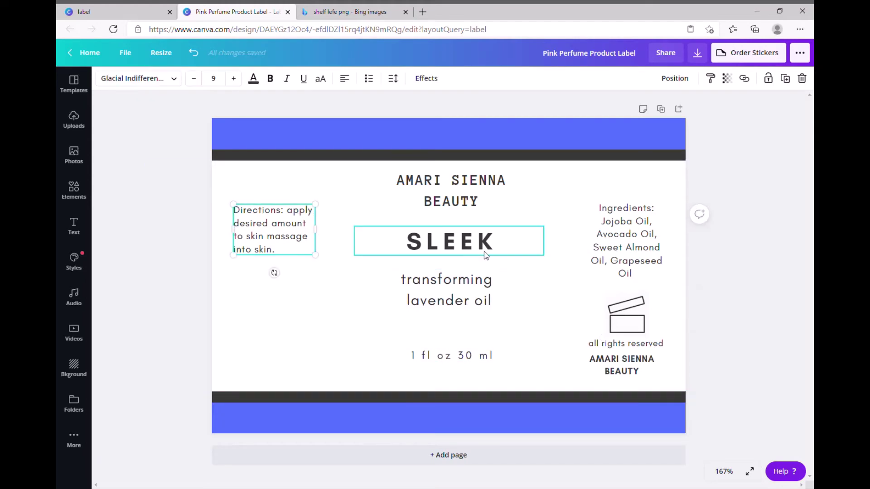
key("ctrl+d")
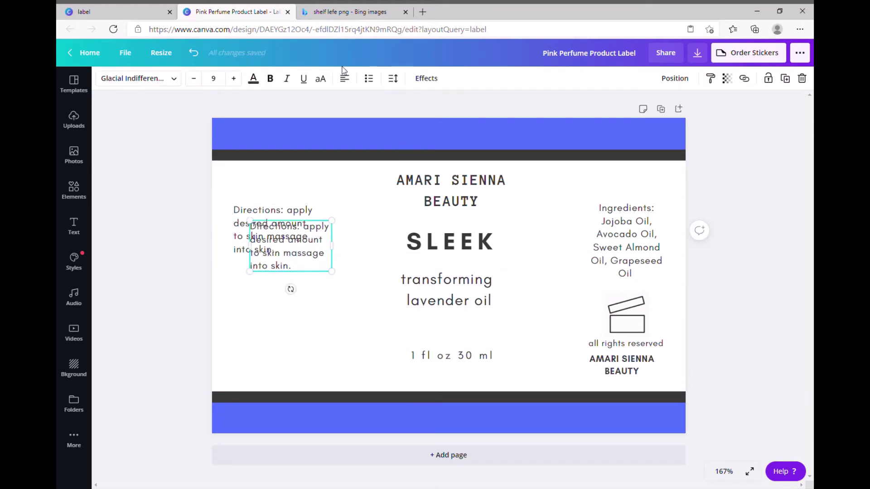
left_click_drag(297, 269, 298, 313)
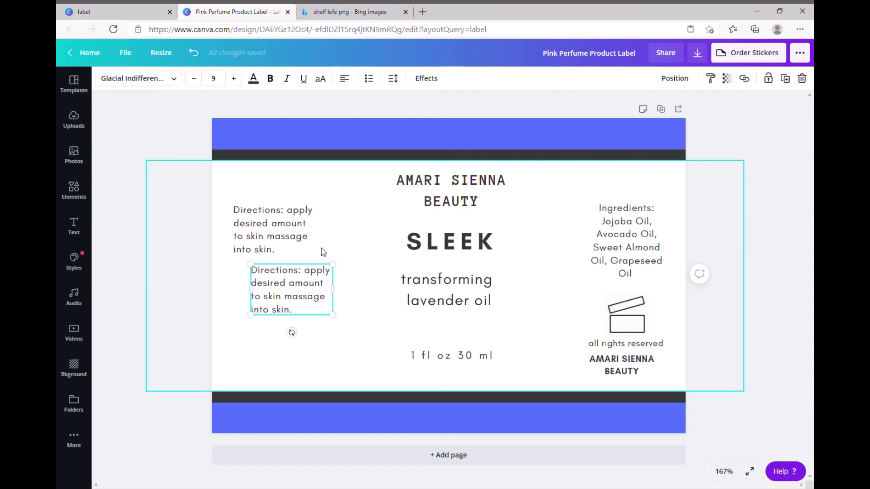
Step: Paste one more copy of the "Directions" text and delete it again
left_click(312, 221)
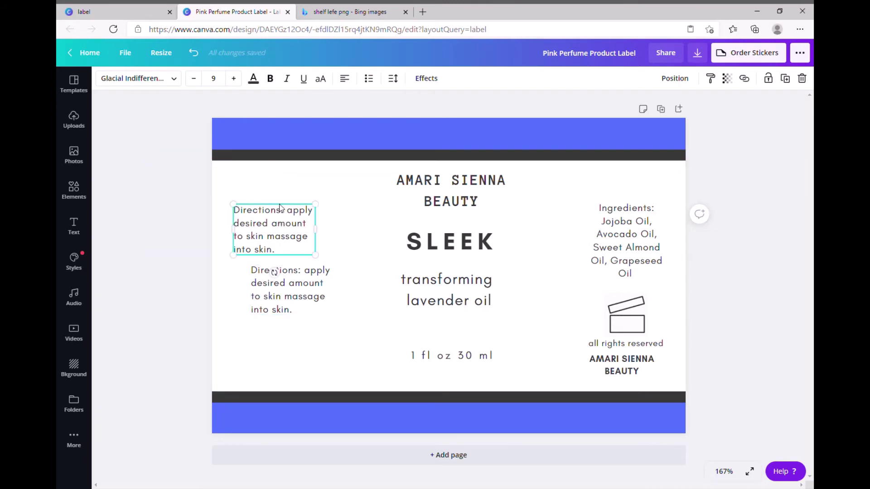
right_click(276, 205)
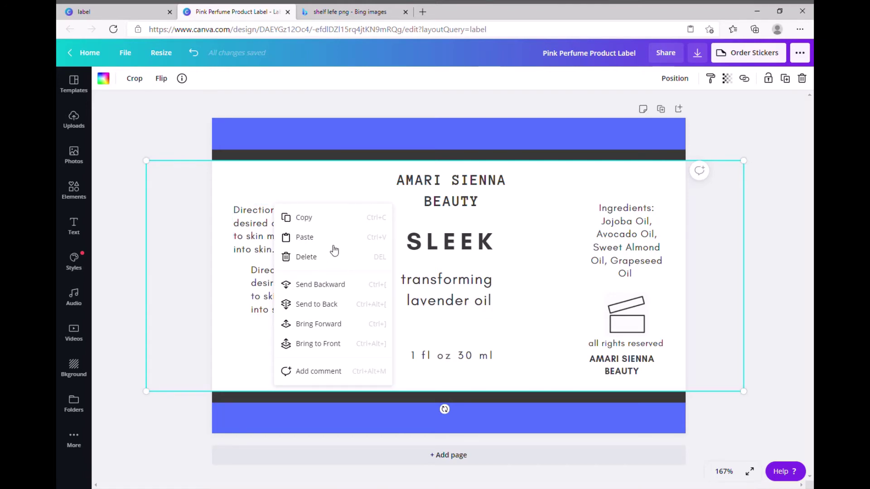
left_click(304, 190)
right_click(301, 187)
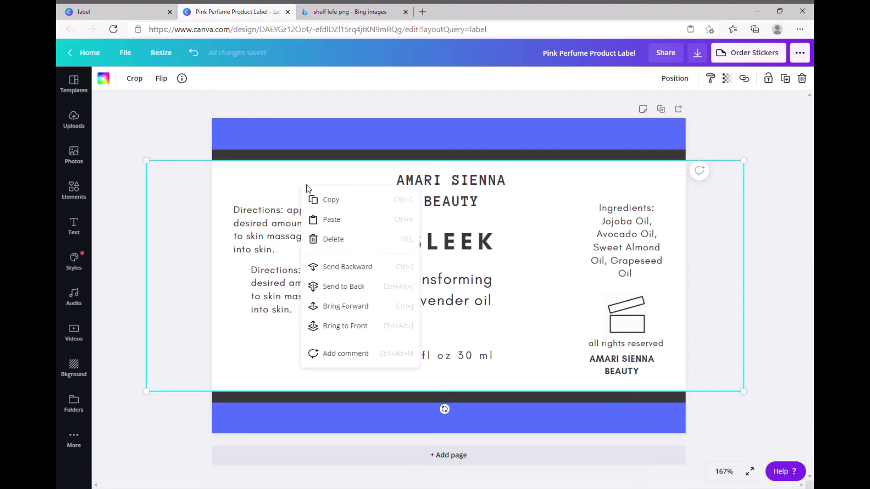
left_click(336, 222)
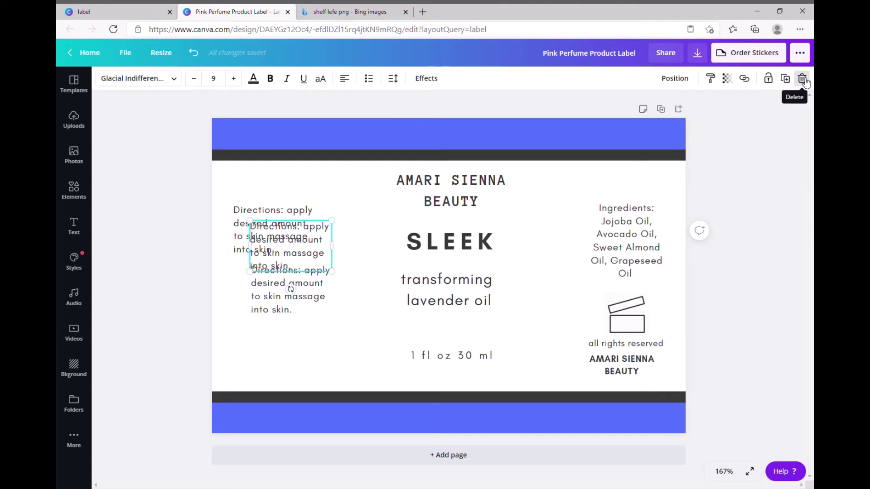
left_click(195, 294)
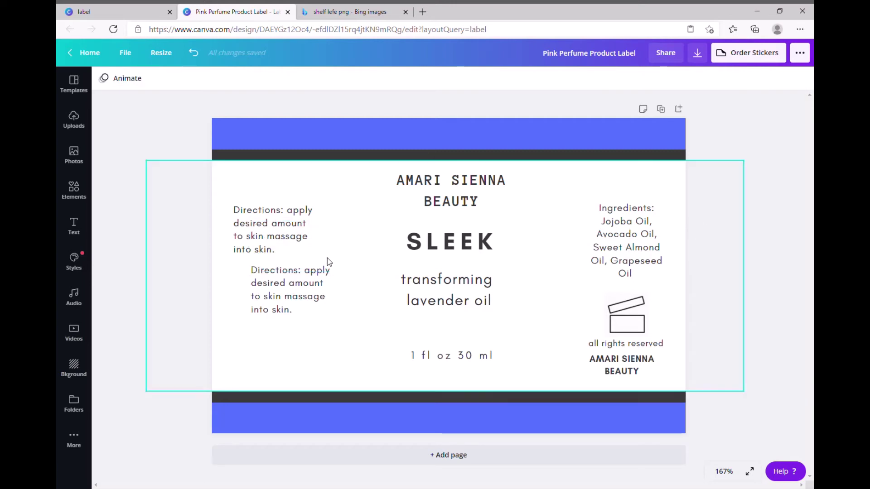
Step: Replace the duplicated "Directions" text with "9M" and change its alignment
left_click(270, 315)
left_click(291, 300)
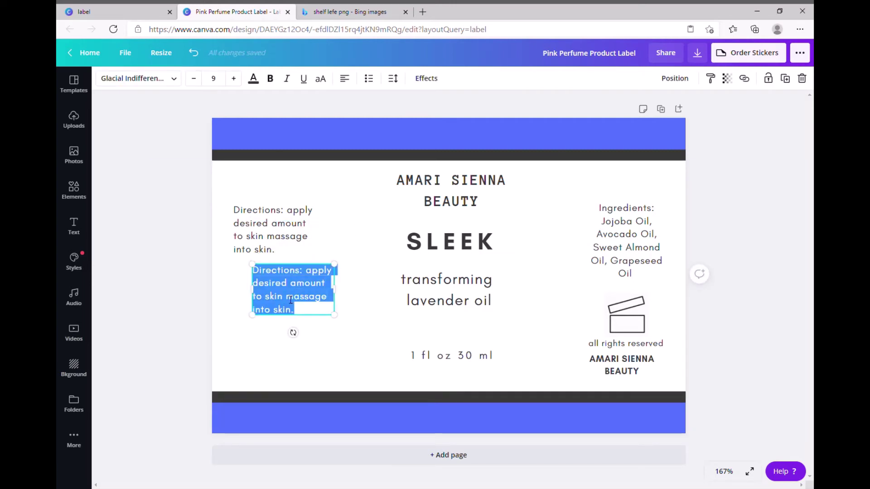
key("BackSpace")
type("9")
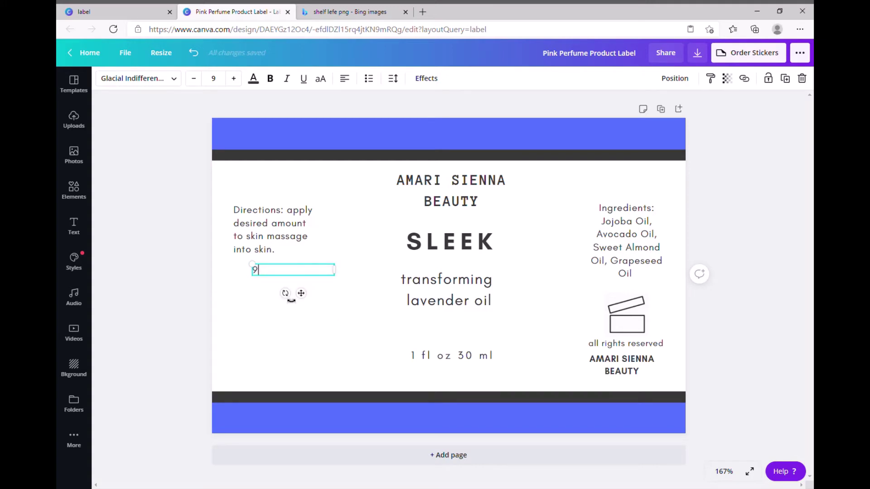
type("M")
left_click(345, 79)
Step: Narrow the "9M" text box and place it inside the lower rectangle of the open-container icon
left_click_drag(252, 270, 296, 270)
left_click_drag(323, 295, 637, 355)
left_click(743, 287)
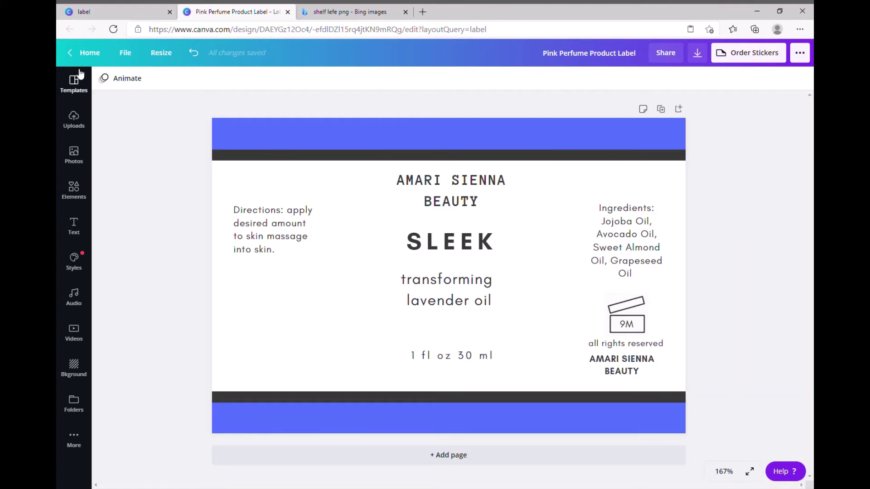
Step: Duplicate the label page and replace the copy with the recently used pink DAZZLE perfume template
left_click(80, 91)
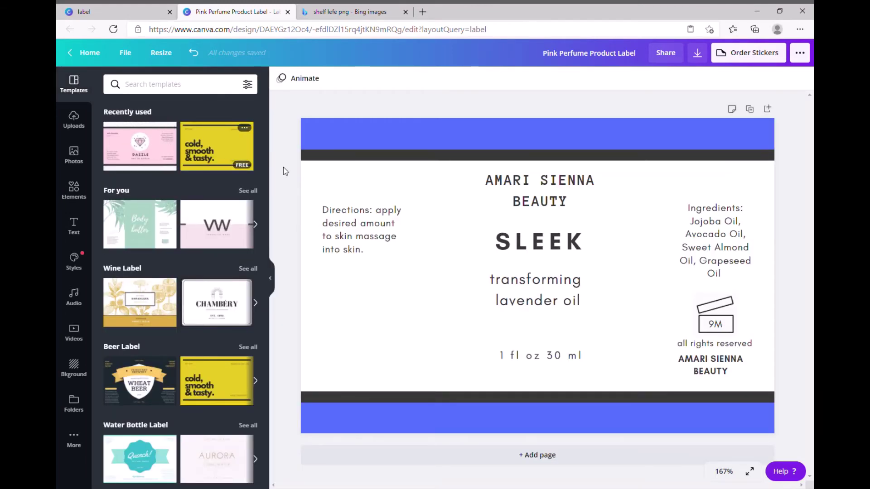
left_click(270, 279)
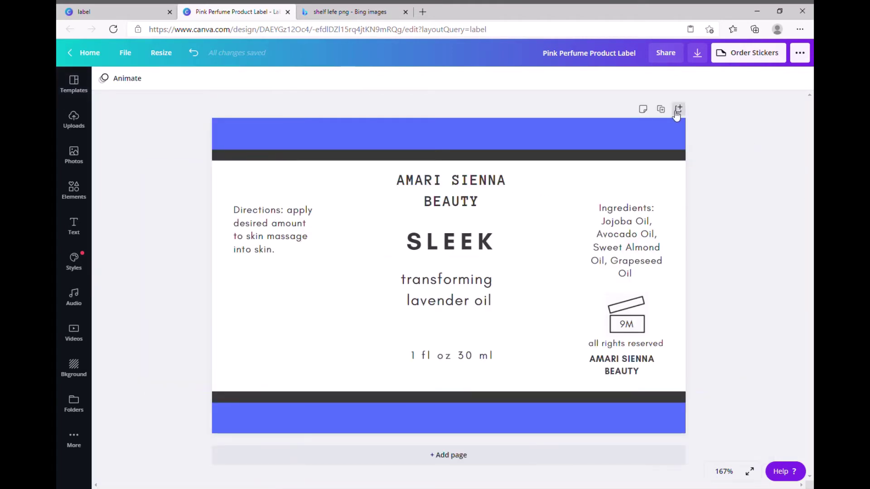
left_click(662, 109)
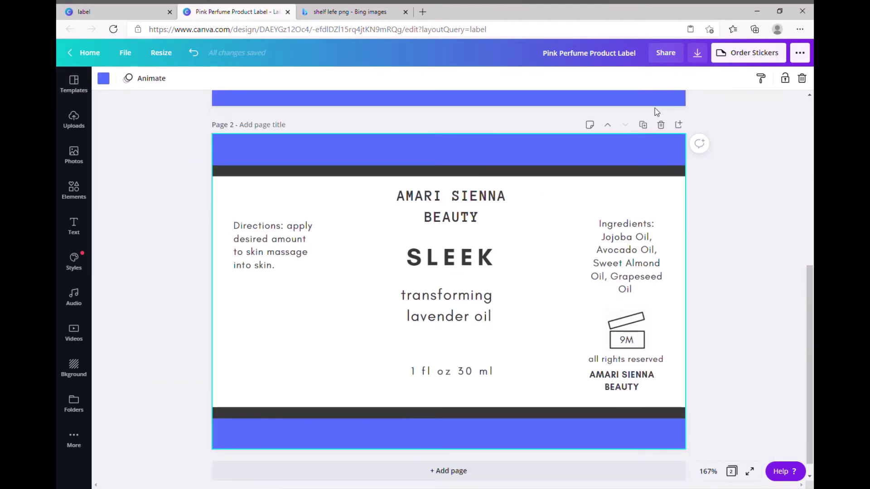
left_click(74, 84)
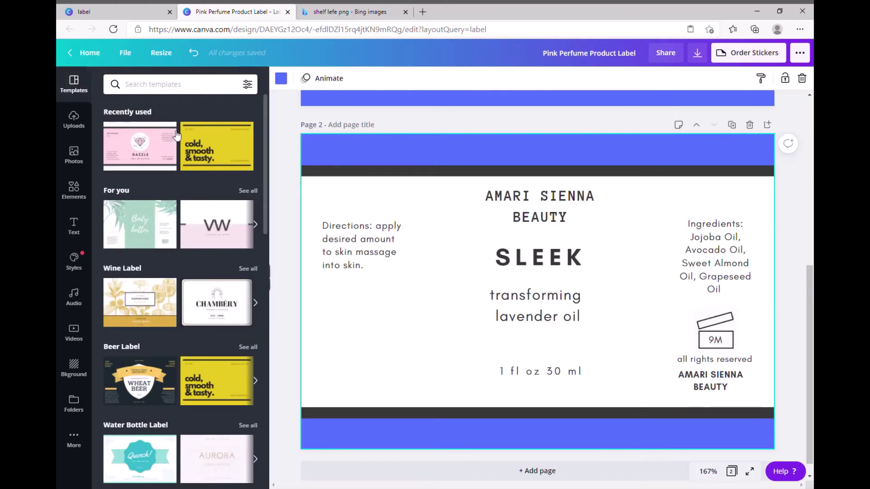
left_click(166, 145)
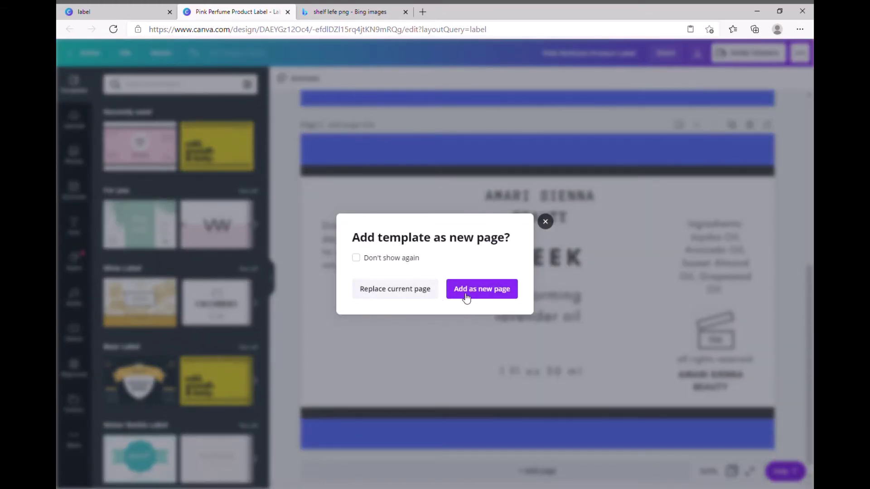
left_click(430, 297)
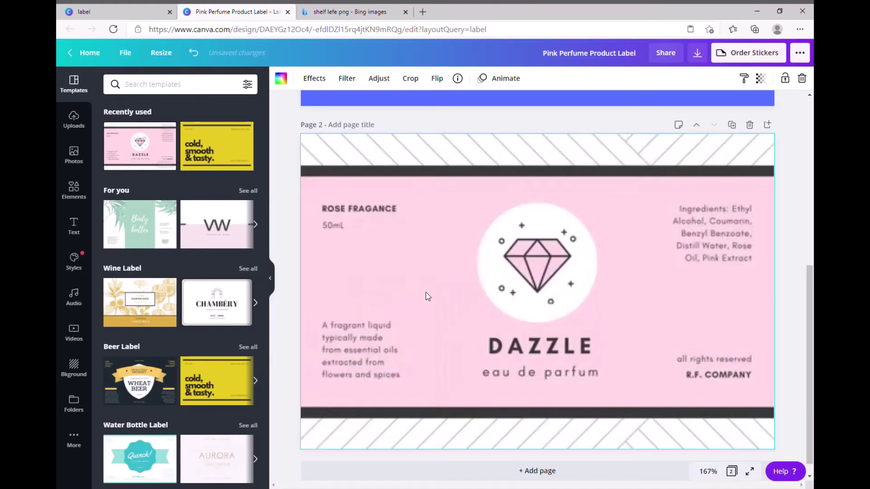
left_click(271, 278)
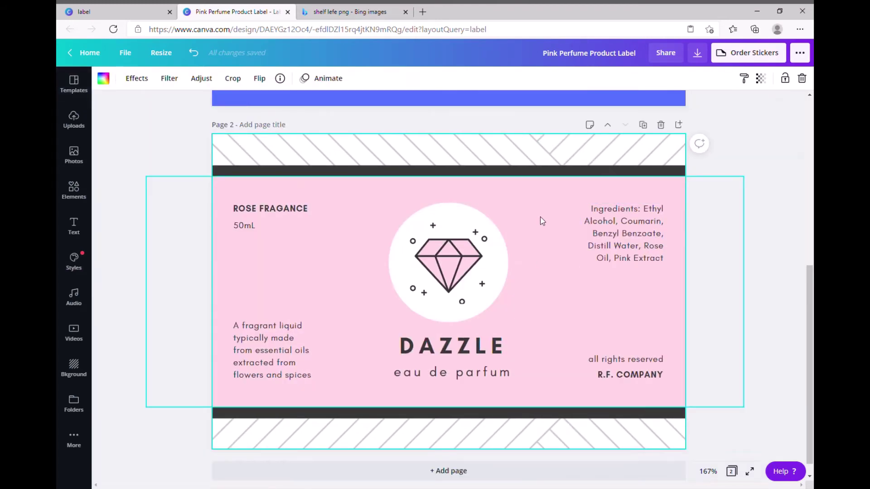
Step: Compare the customized SLEEK label on page 1 with the original DAZZLE template on page 2
scroll(705, 298, "up", 2)
scroll(705, 298, "up", 5)
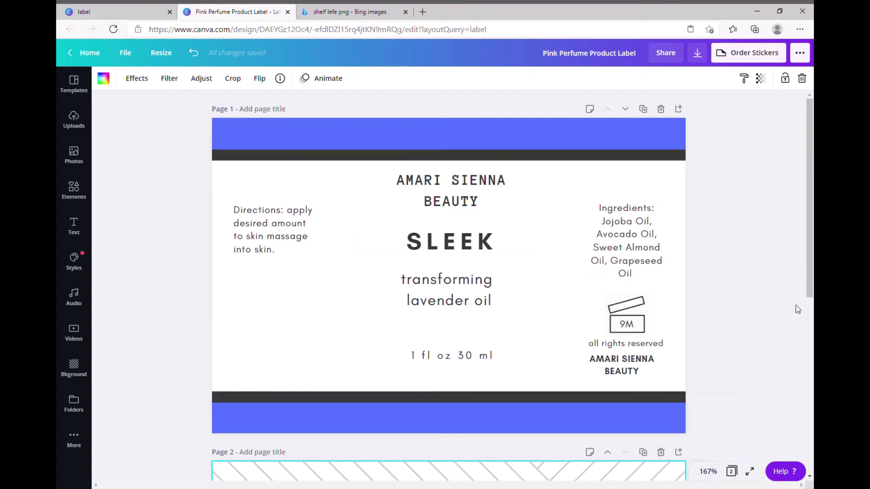
scroll(778, 291, "down", 8)
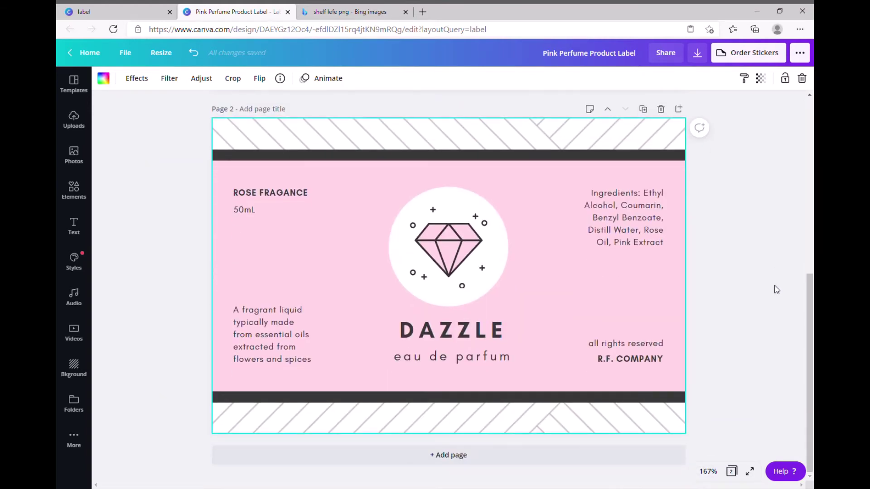
scroll(776, 290, "up", 8)
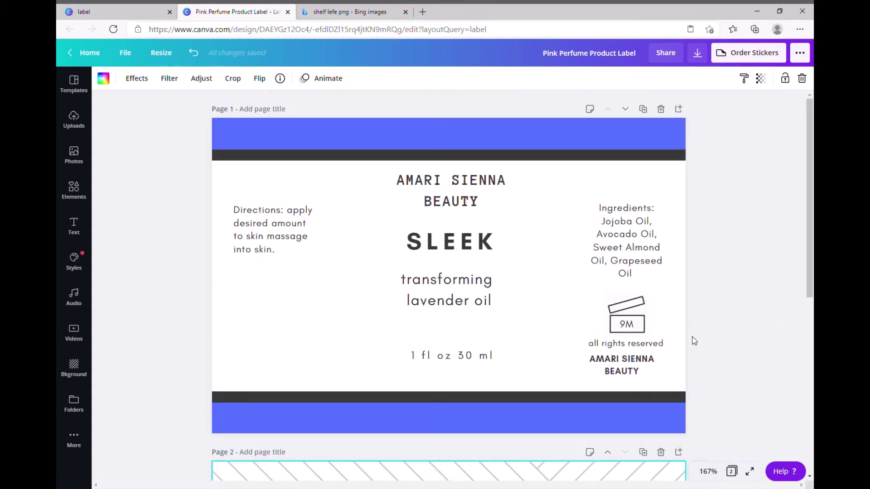
Step: Switch to the browser tab with the shelf-life image search and load avery.com there
left_click(369, 7)
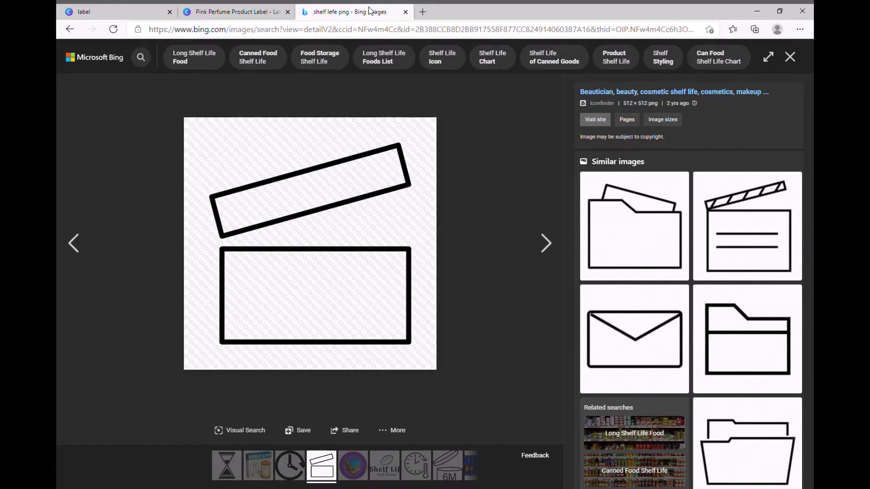
left_click(377, 29)
type("a")
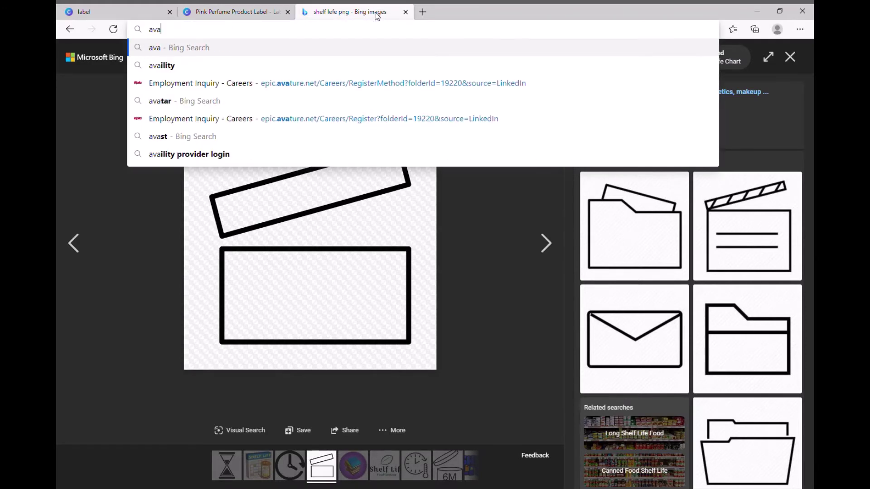
type("very")
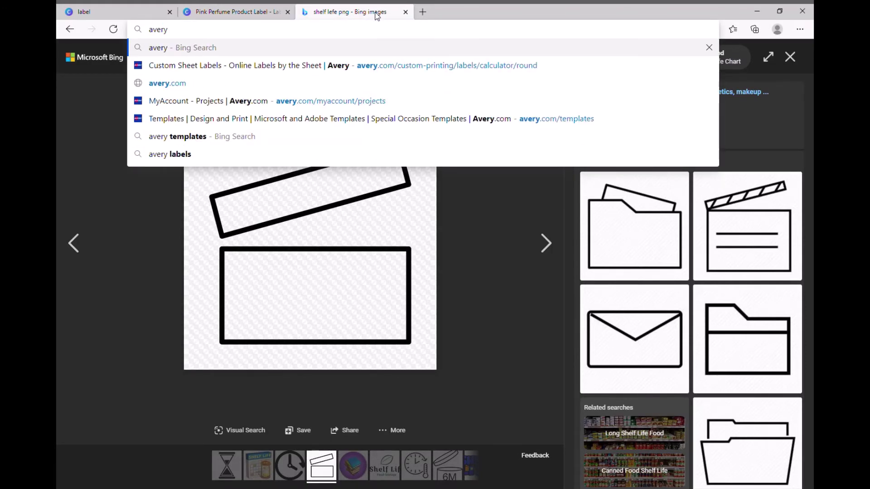
left_click(328, 83)
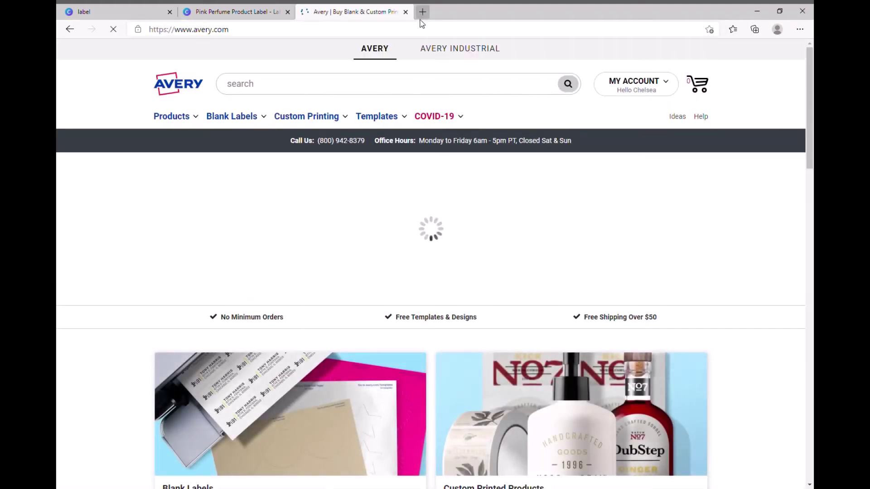
Step: Find the rectangle labels among Avery's label shapes and open the blank rectangle labels range
mouse_move(387, 107)
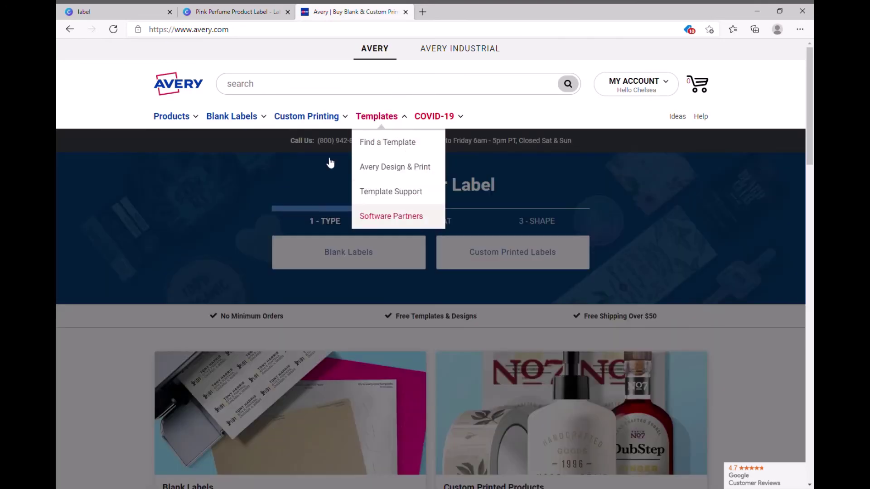
mouse_move(172, 118)
mouse_move(198, 135)
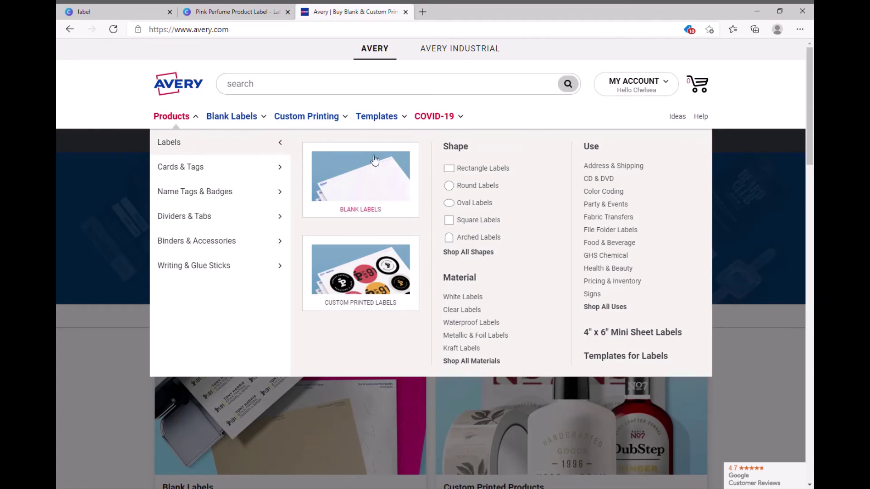
left_click(482, 172)
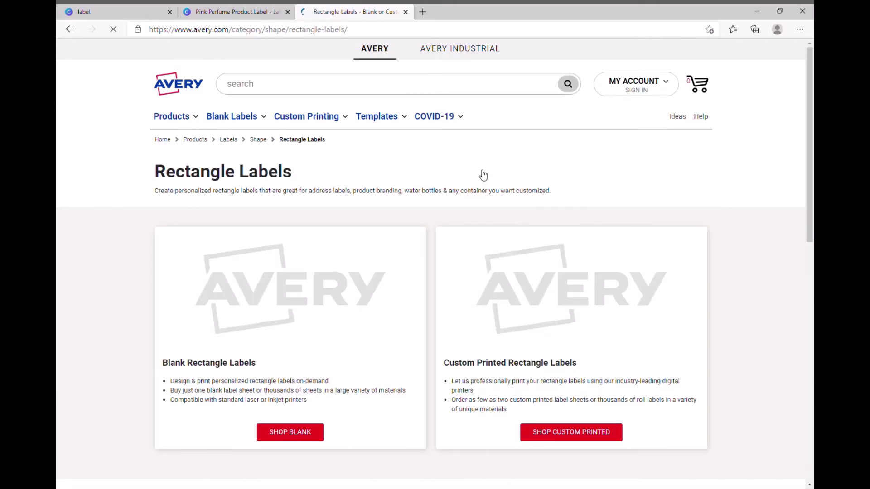
scroll(449, 233, "down", 3)
scroll(449, 233, "up", 5)
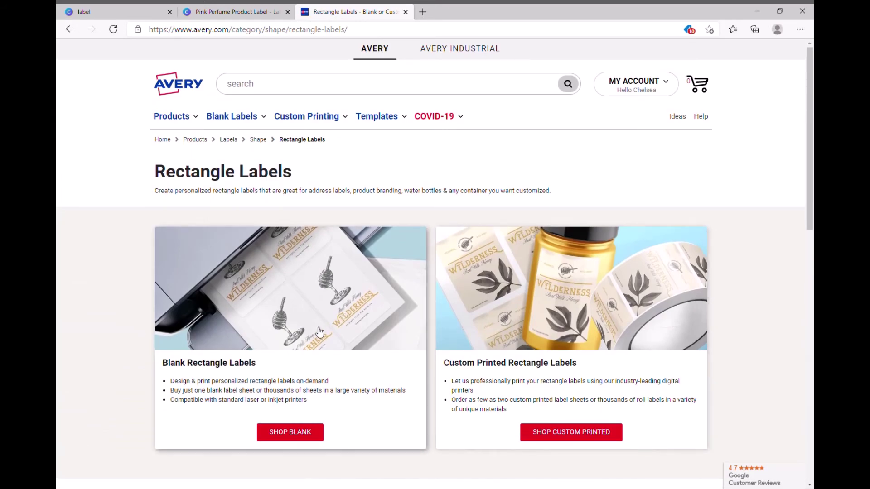
left_click(295, 433)
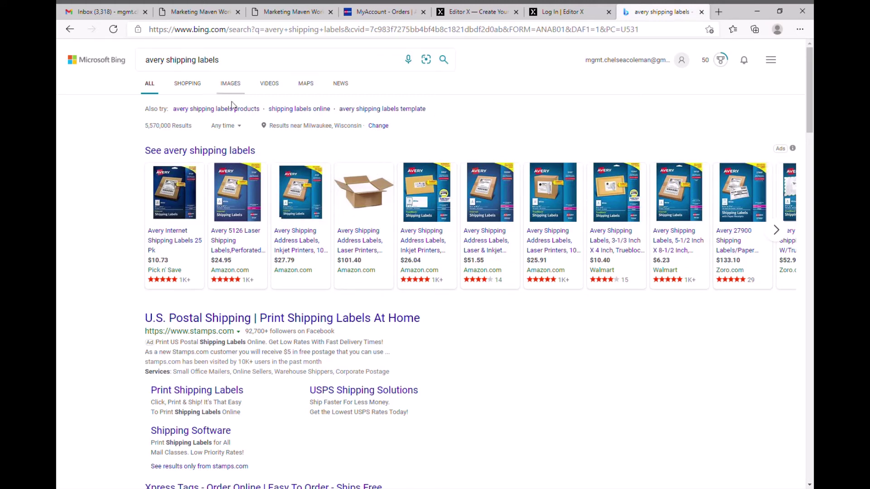
Step: Show the image results for "avery shipping labels" and open the picture of the Avery 8163 package
left_click(231, 84)
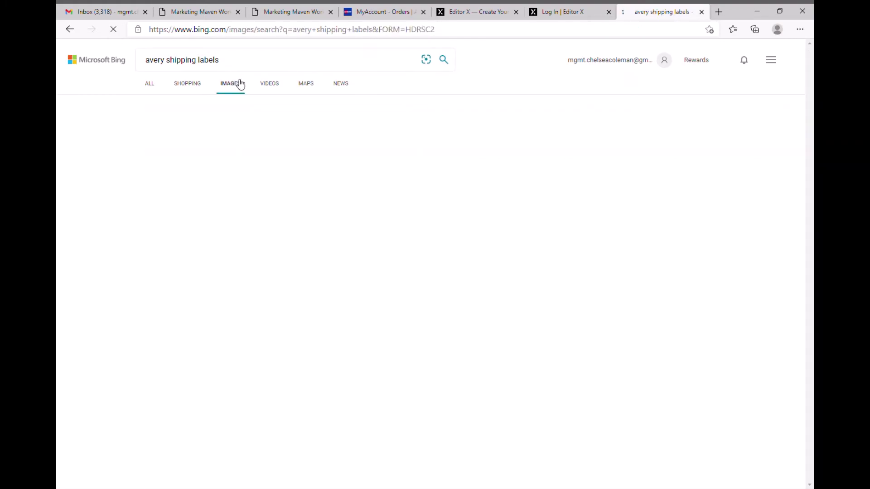
scroll(351, 395, "down", 1)
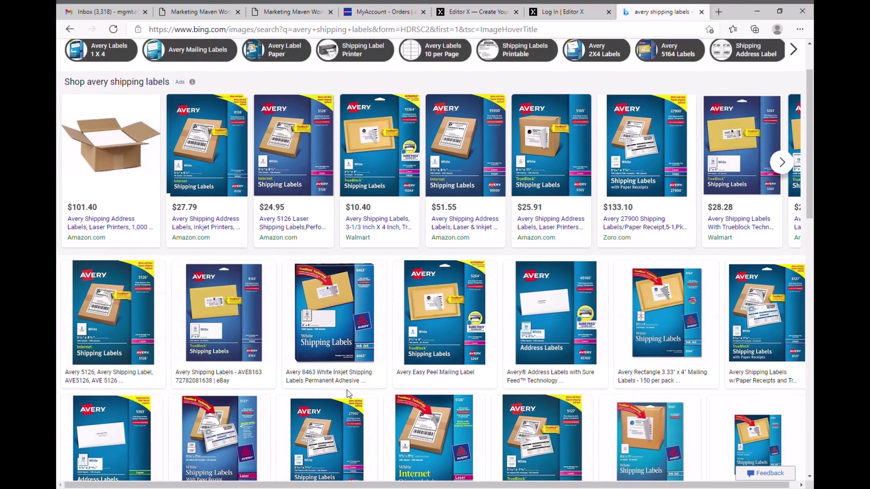
scroll(338, 381, "down", 1)
left_click(240, 247)
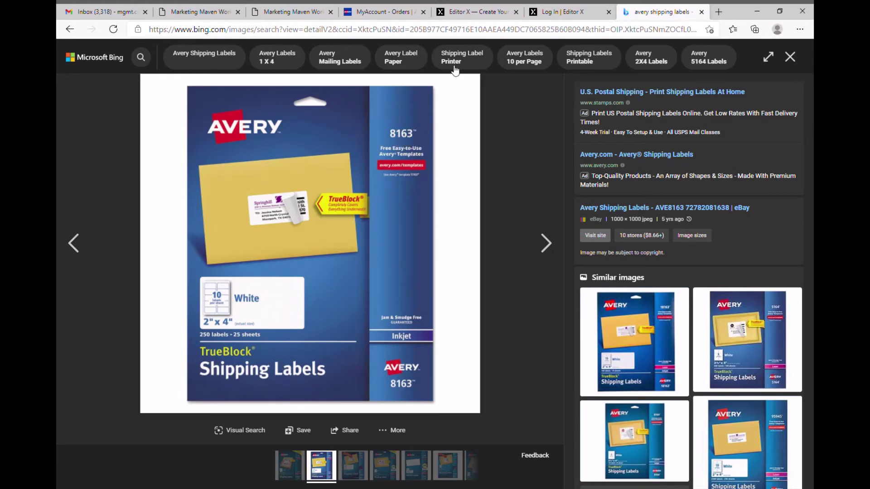
Step: Go to avery.com and search the site for product number 8163
left_click(425, 25)
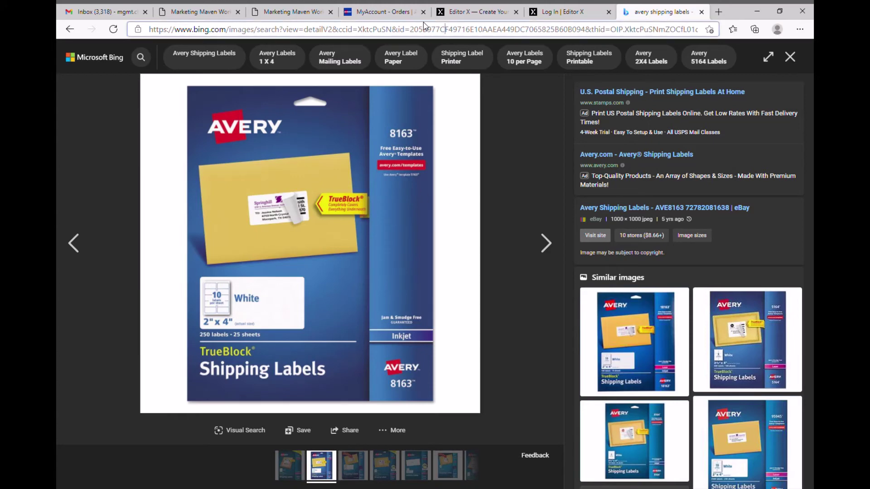
type("avery")
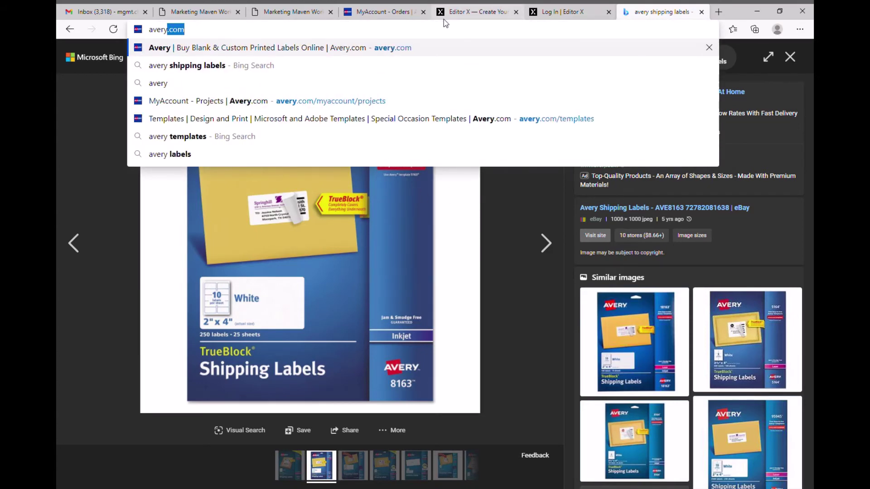
key("Return")
left_click(315, 86)
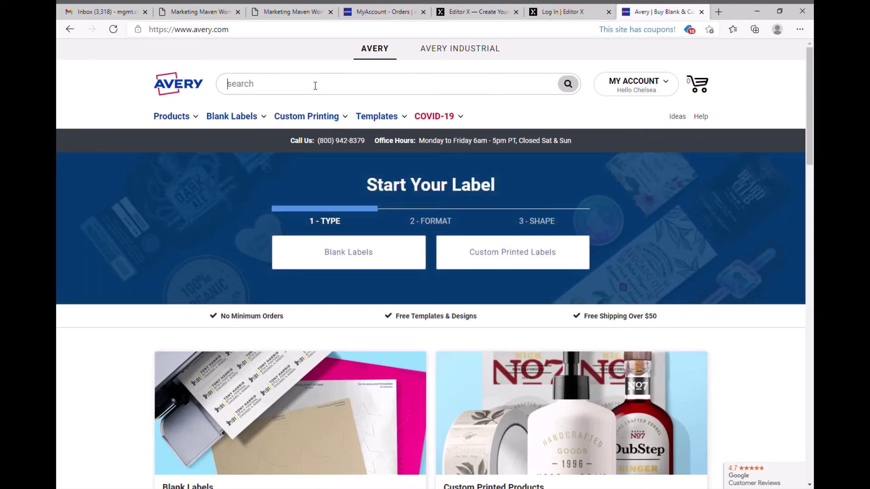
type("8163")
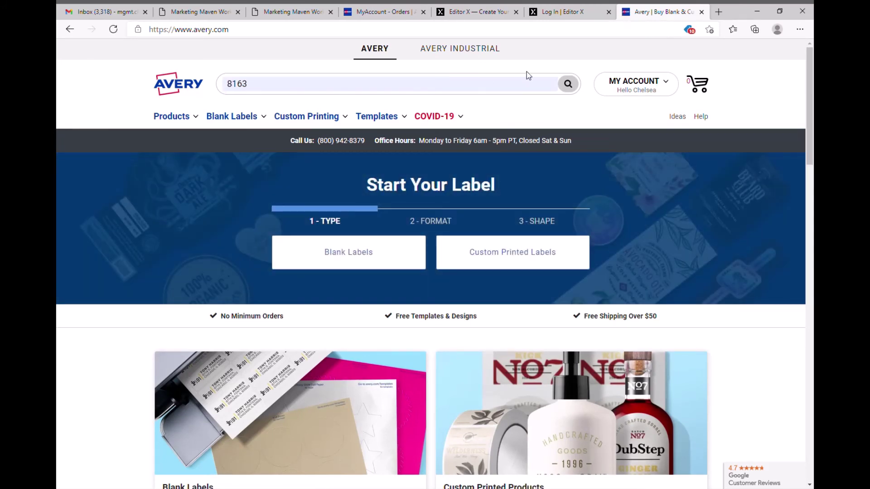
left_click(576, 86)
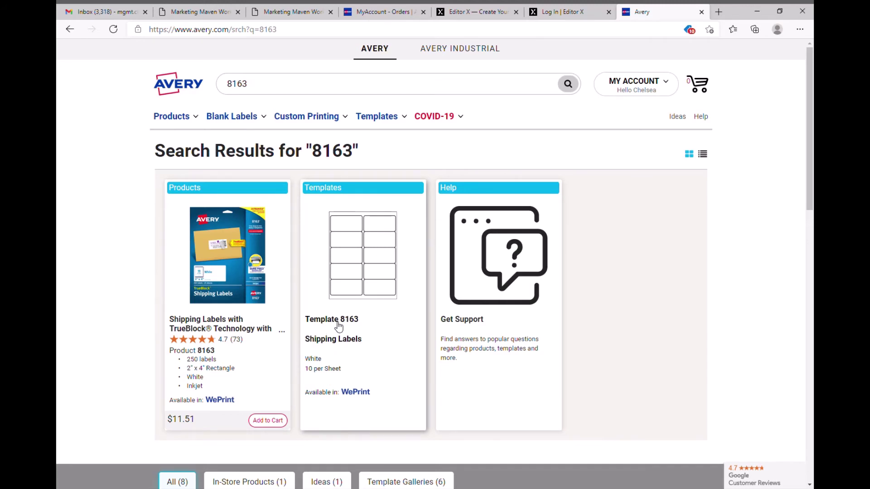
Step: Open Avery Template 8163, start designing online and choose the blank horizontal label design
left_click(362, 274)
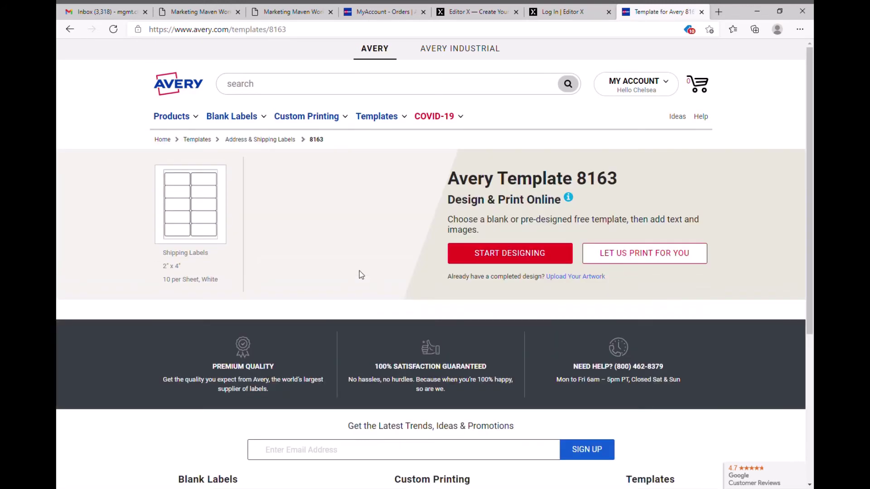
left_click(507, 259)
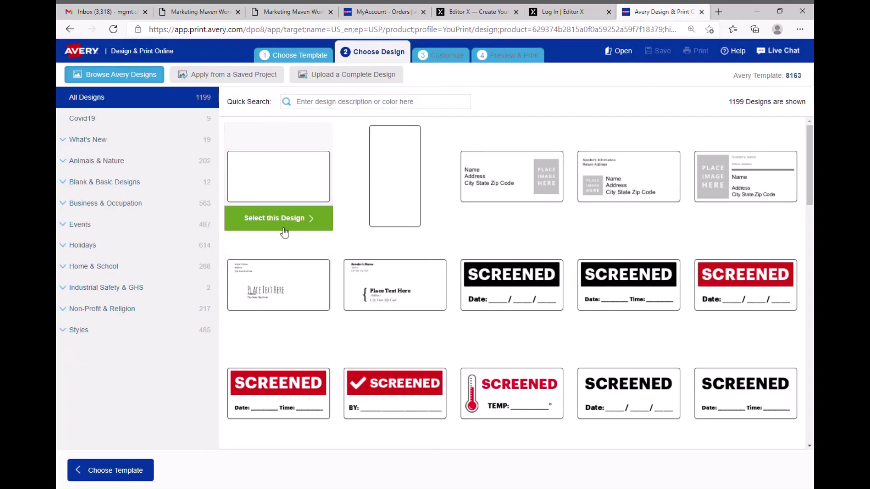
left_click(286, 222)
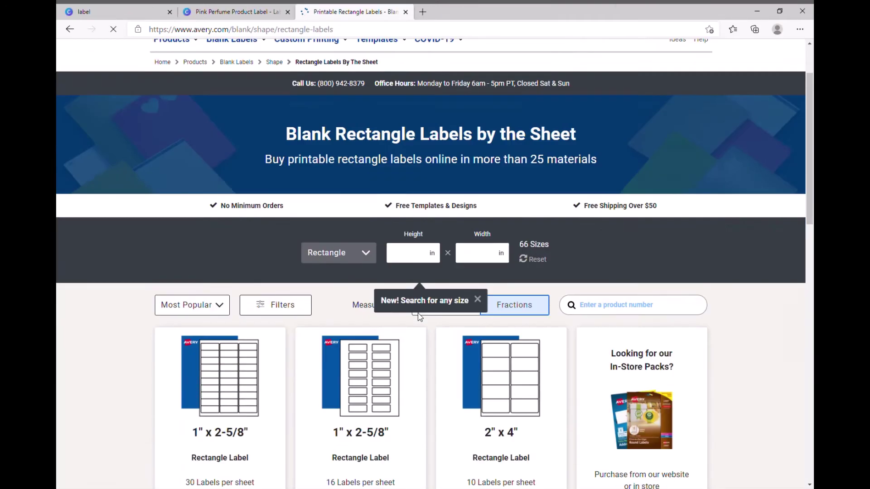
Step: Look through the blank rectangle label sheets on avery.com to review the available sizes and labels per sheet
scroll(258, 317, "down", 3)
scroll(501, 394, "up", 1)
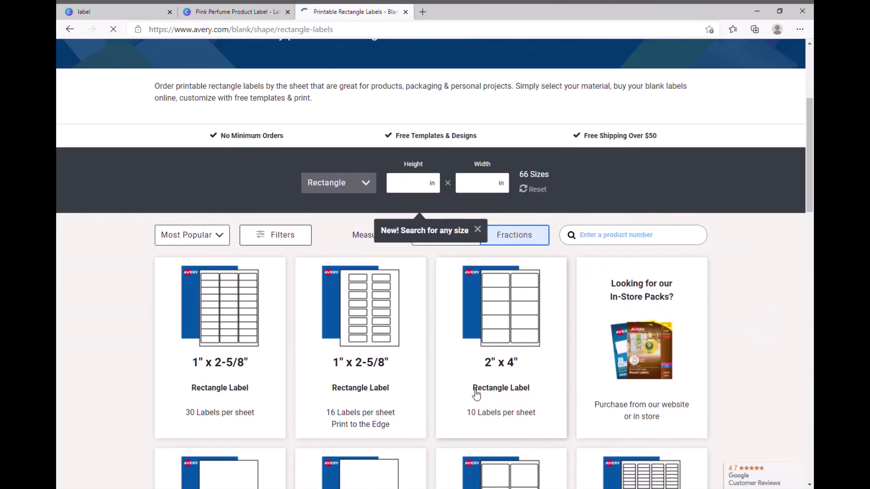
scroll(481, 372, "down", 4)
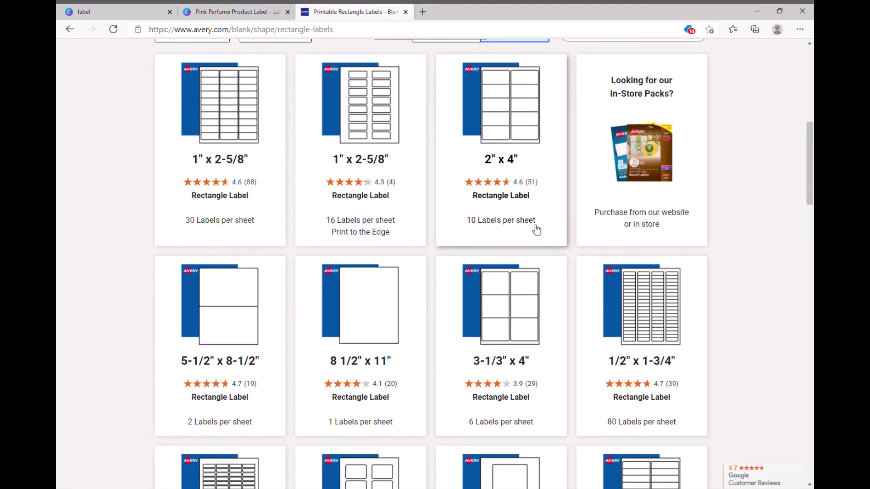
scroll(526, 229, "down", 7)
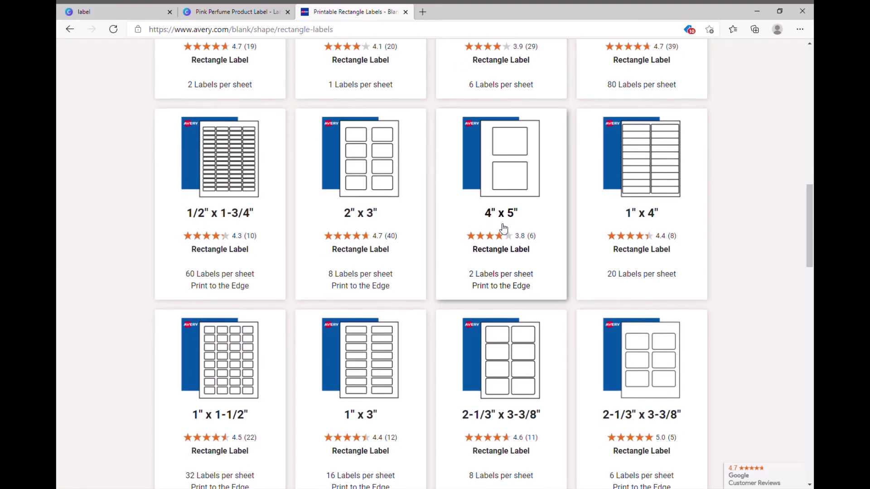
scroll(504, 229, "down", 3)
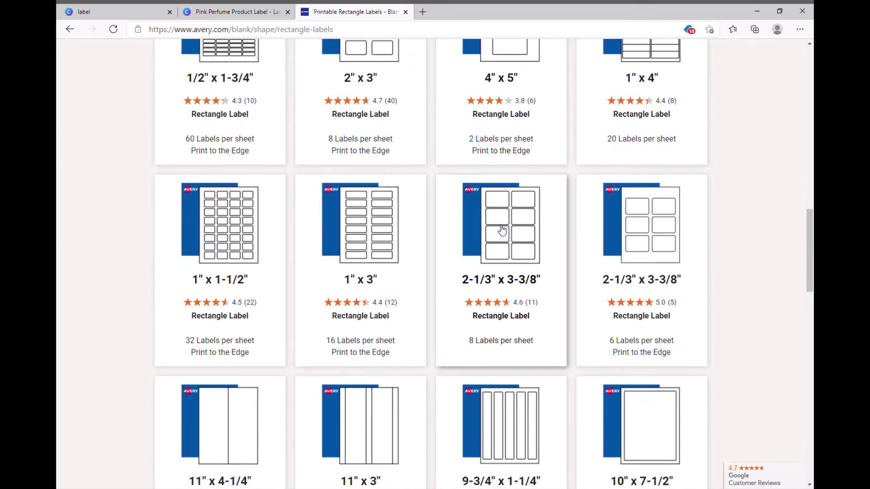
scroll(502, 230, "down", 3)
scroll(502, 231, "down", 13)
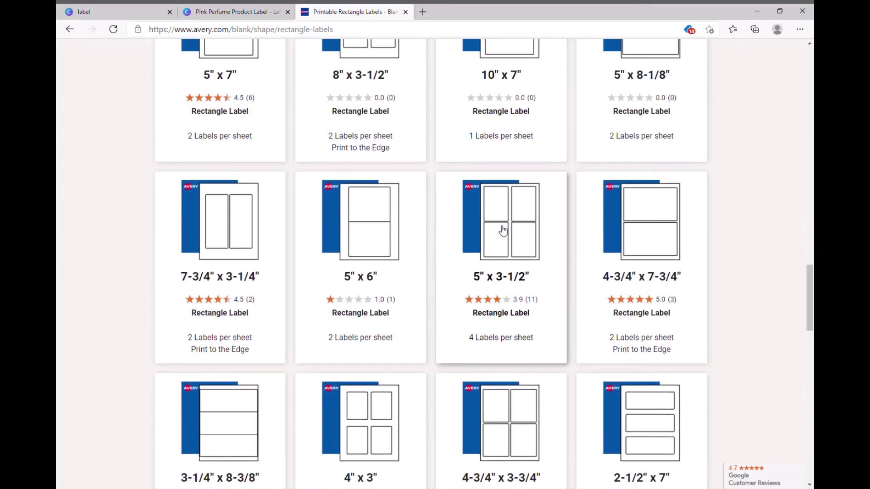
Step: Review the remaining blank rectangle label sizes to the end of the list and return to the most popular ones
scroll(502, 231, "down", 6)
scroll(501, 230, "down", 5)
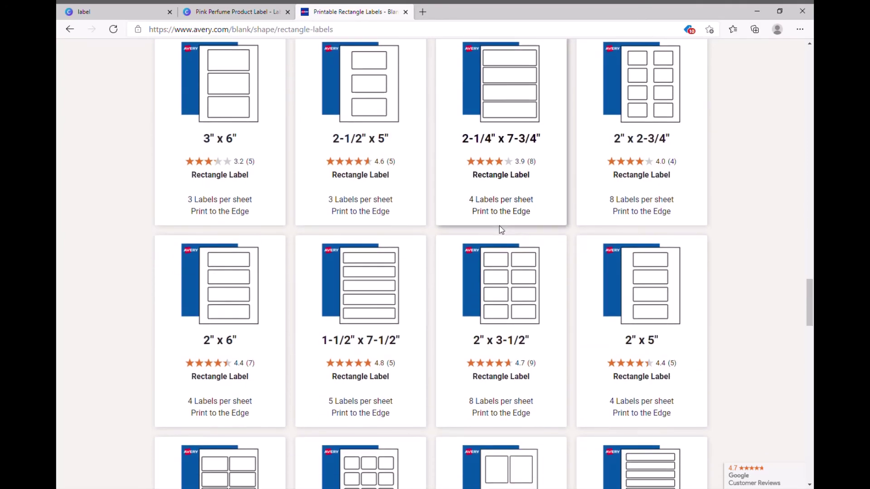
scroll(501, 230, "down", 10)
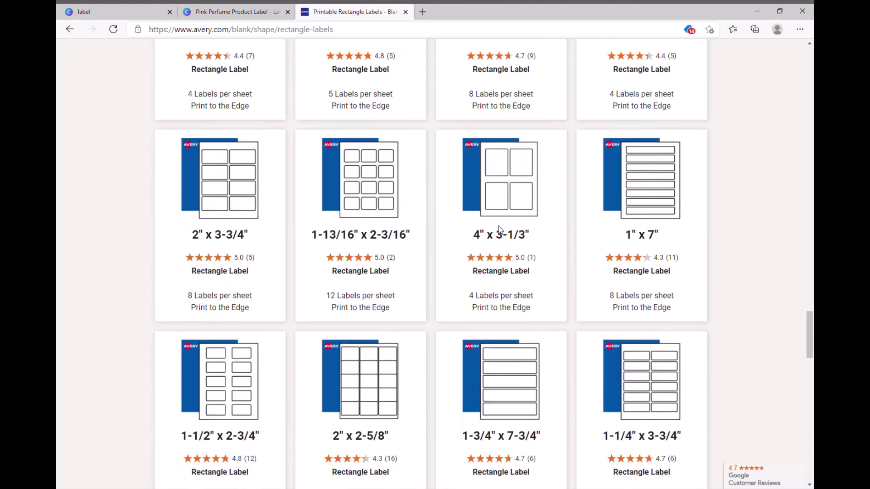
scroll(503, 231, "down", 9)
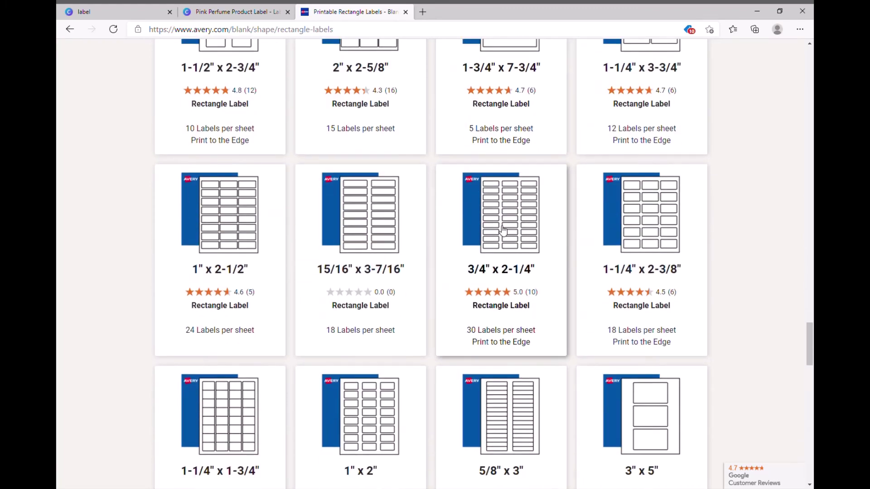
scroll(502, 229, "down", 7)
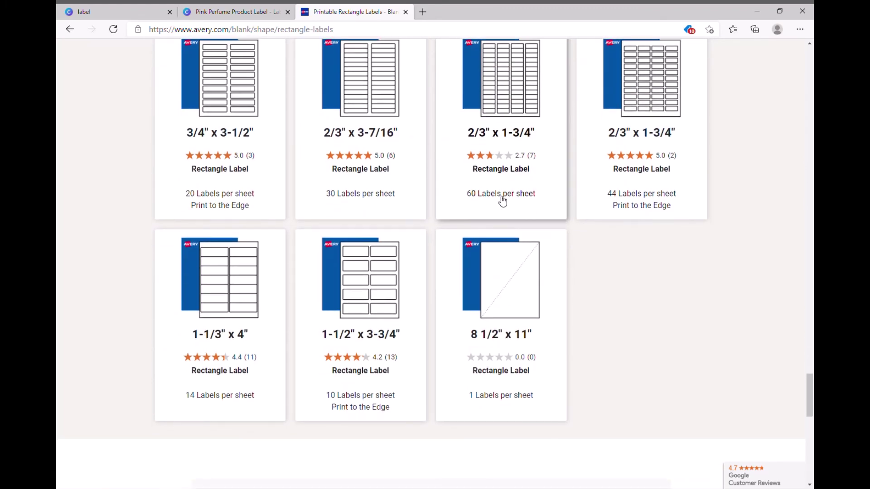
scroll(501, 195, "up", 9)
scroll(498, 189, "up", 20)
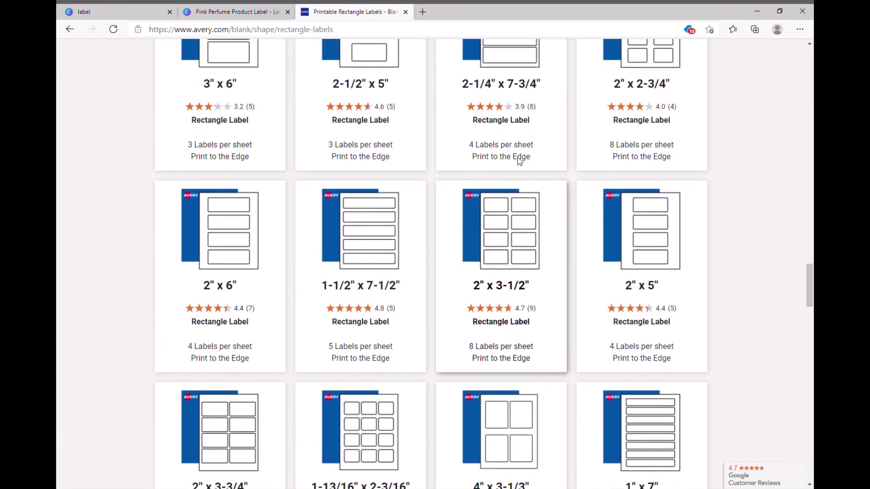
scroll(526, 166, "up", 20)
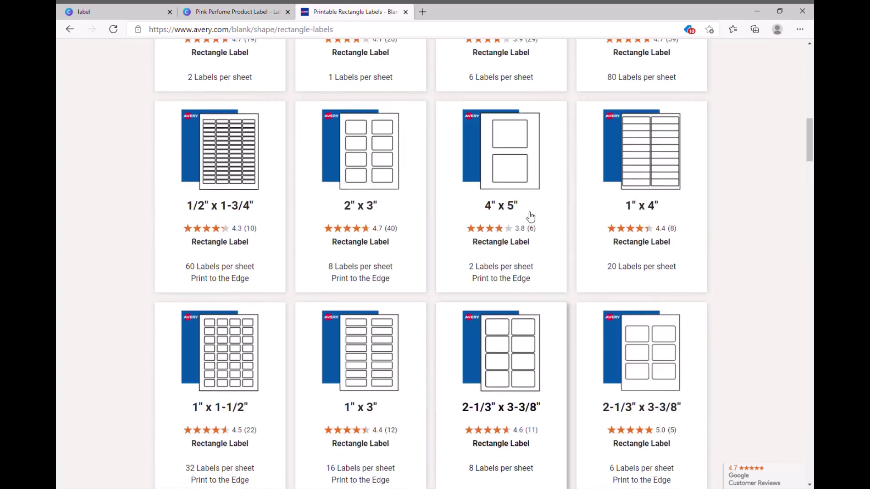
scroll(528, 218, "up", 4)
scroll(526, 218, "down", 1)
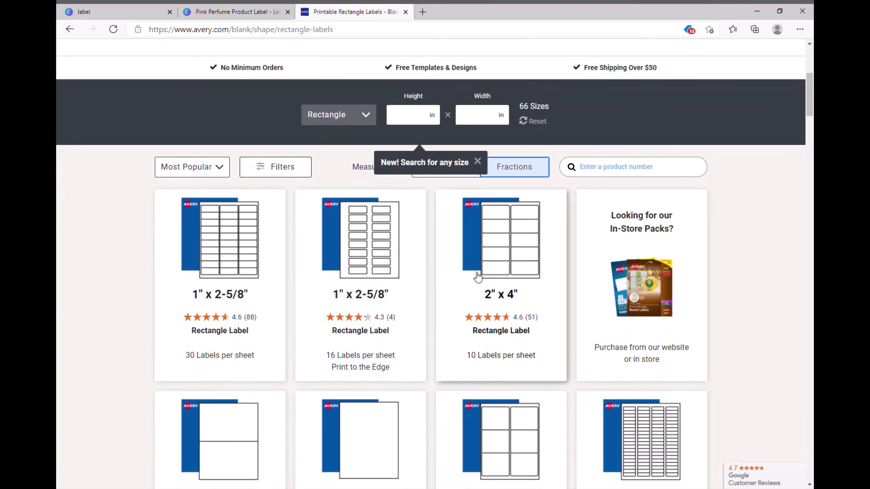
Step: Open the 2" x 4" blank rectangle label with 10 labels per sheet and check its material choice
left_click(477, 272)
scroll(451, 275, "down", 4)
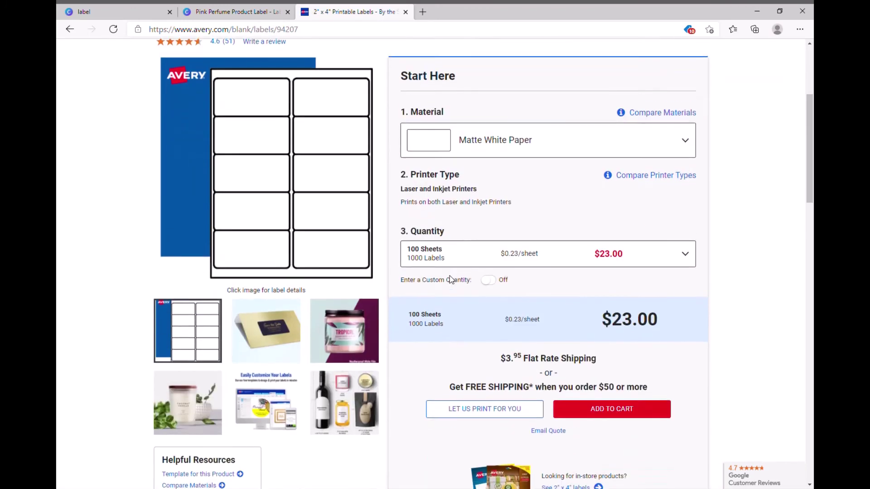
left_click(525, 137)
left_click(522, 134)
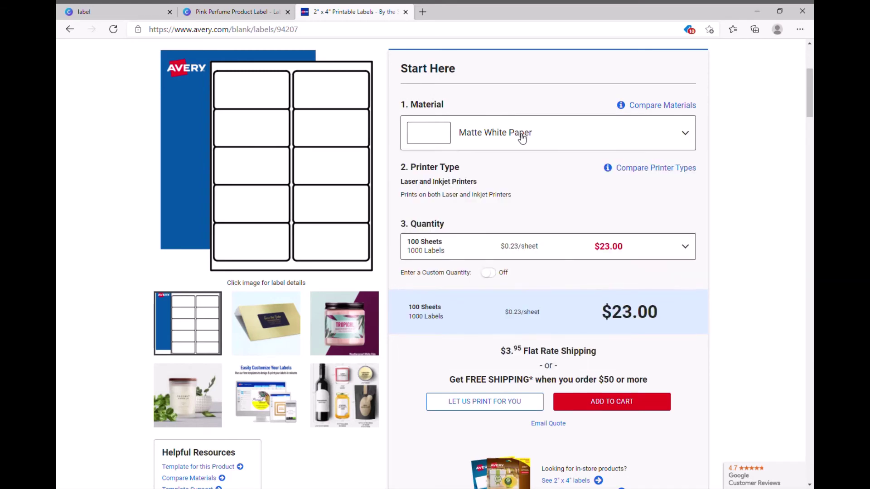
Step: Find Avery's templates for rectangle labels and open the 2" x 4" shipping label Template 8163
scroll(515, 136, "up", 4)
mouse_move(394, 119)
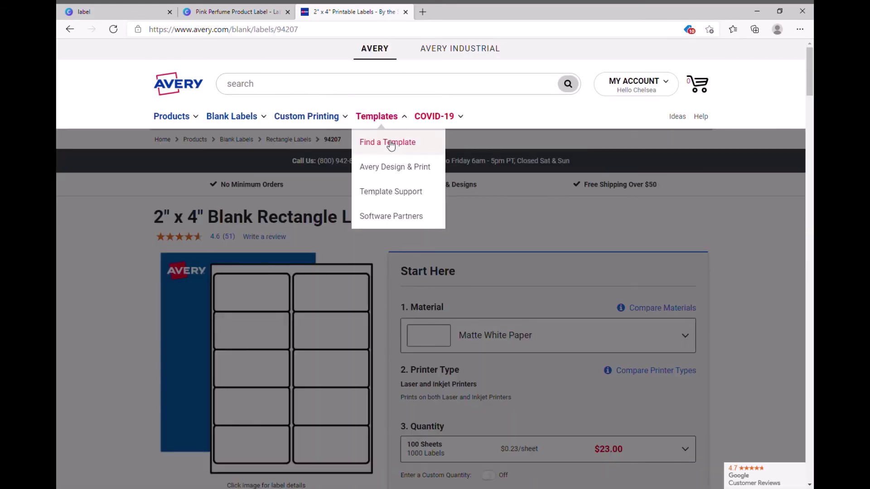
left_click(395, 144)
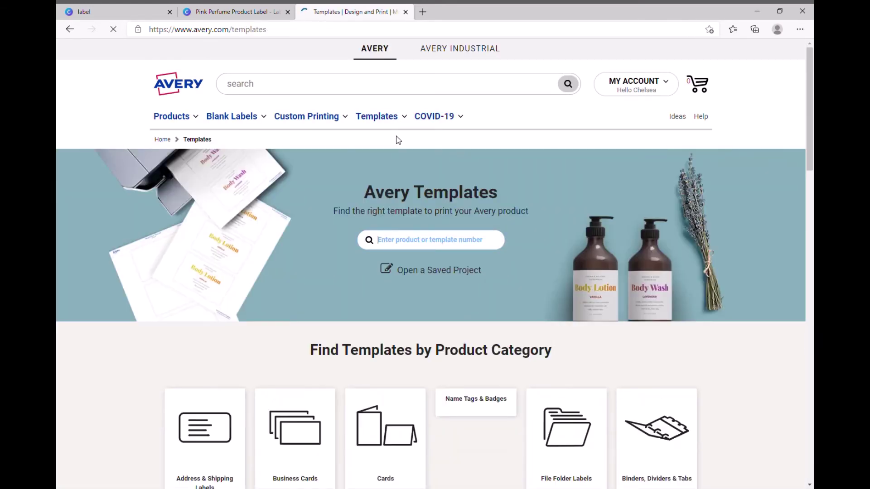
scroll(408, 159, "down", 4)
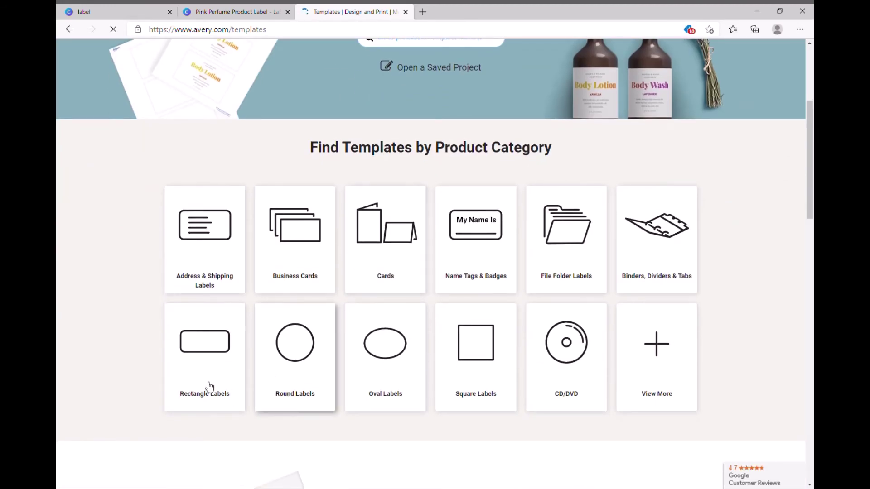
left_click(218, 349)
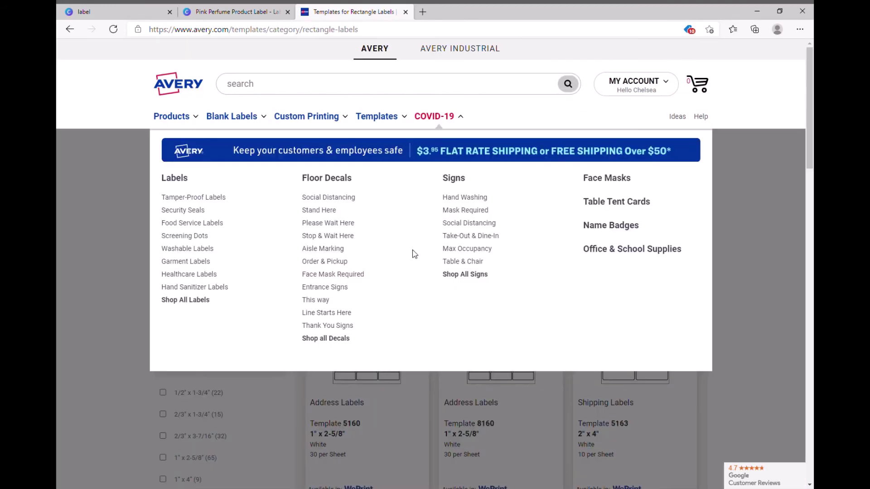
scroll(412, 254, "down", 2)
scroll(644, 290, "down", 2)
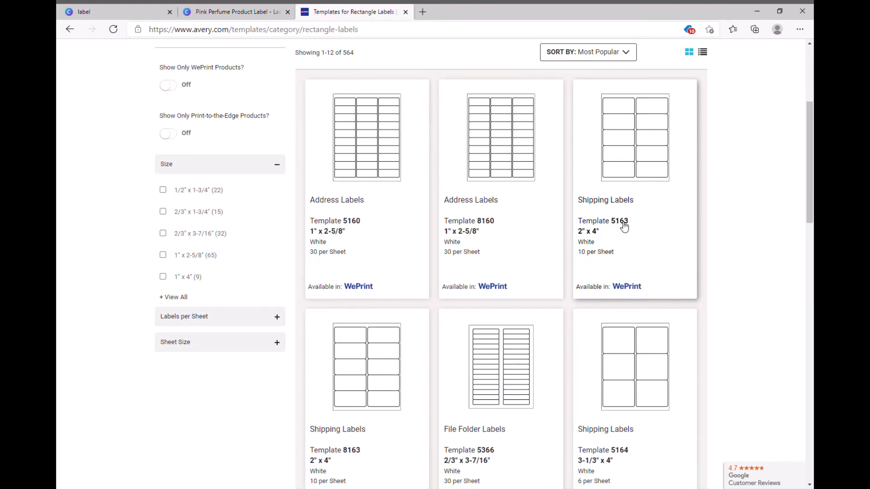
scroll(624, 226, "down", 1)
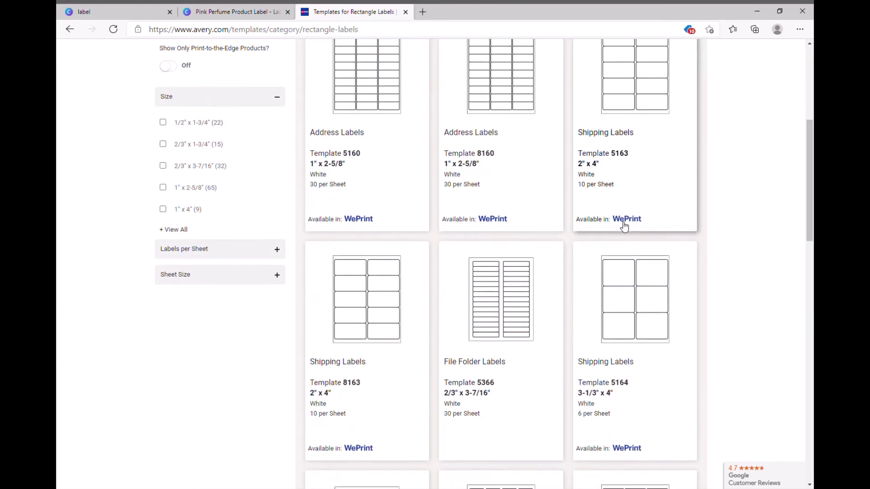
left_click(366, 389)
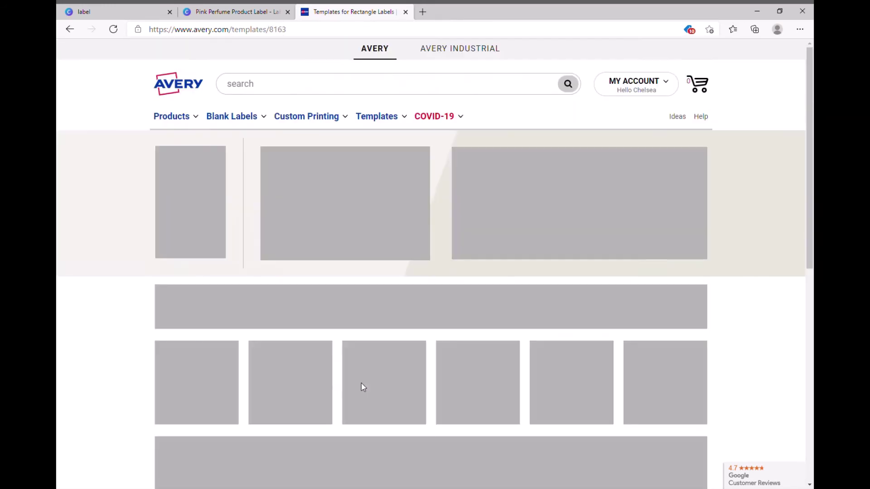
Step: Switch to the label design in Canva and download only page 1 as a PDF Print file
left_click(223, 8)
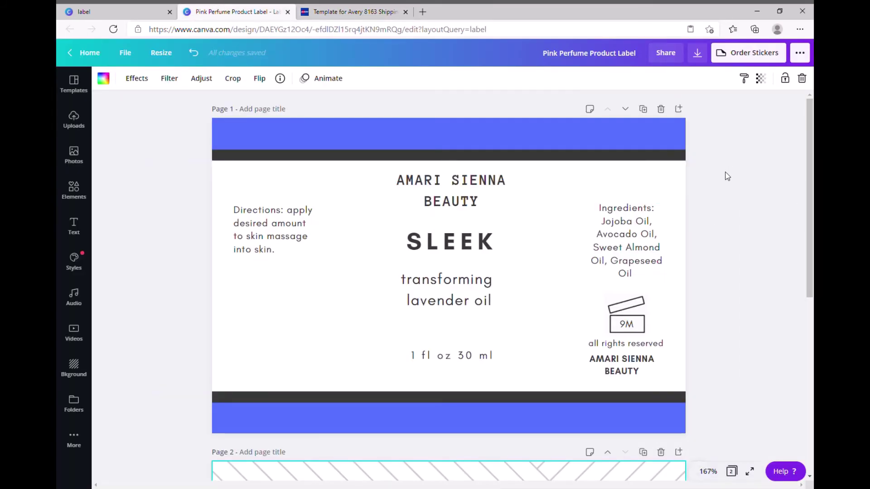
left_click(802, 56)
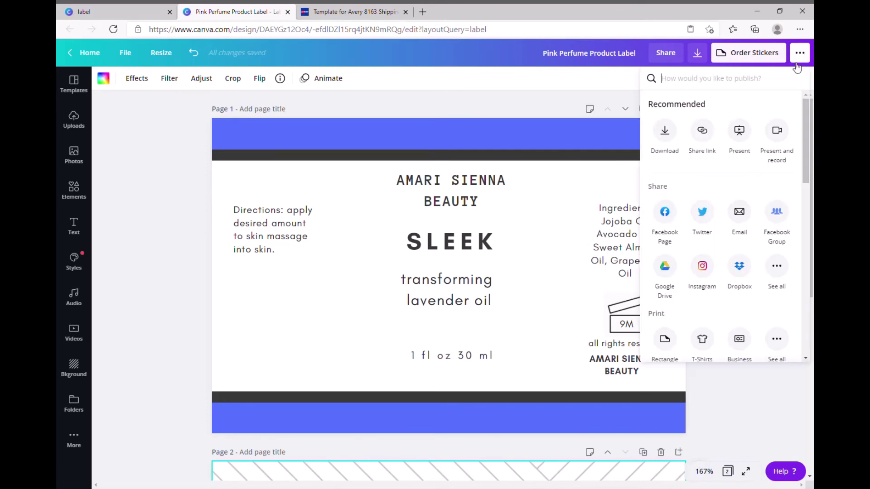
left_click(668, 136)
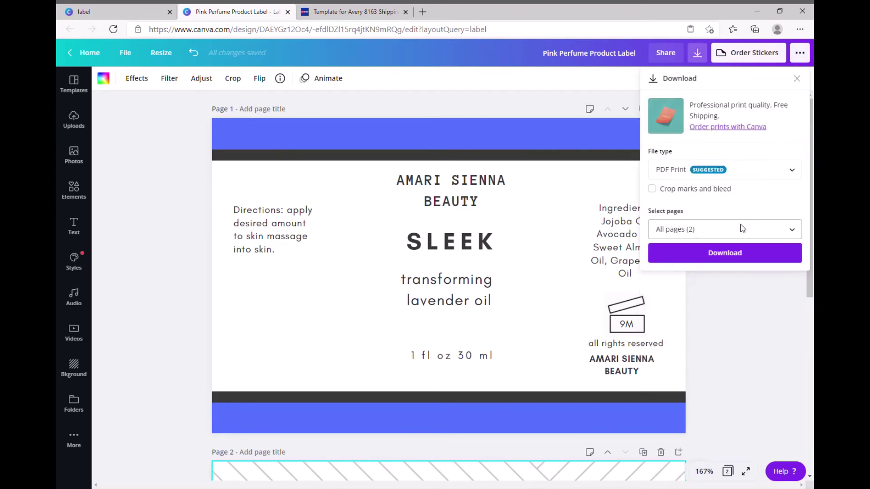
left_click(745, 229)
left_click(789, 285)
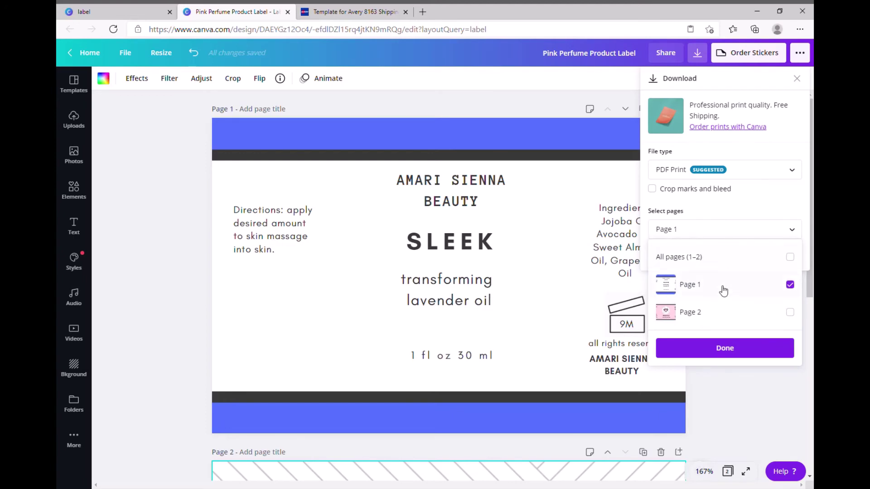
left_click(724, 349)
left_click(716, 253)
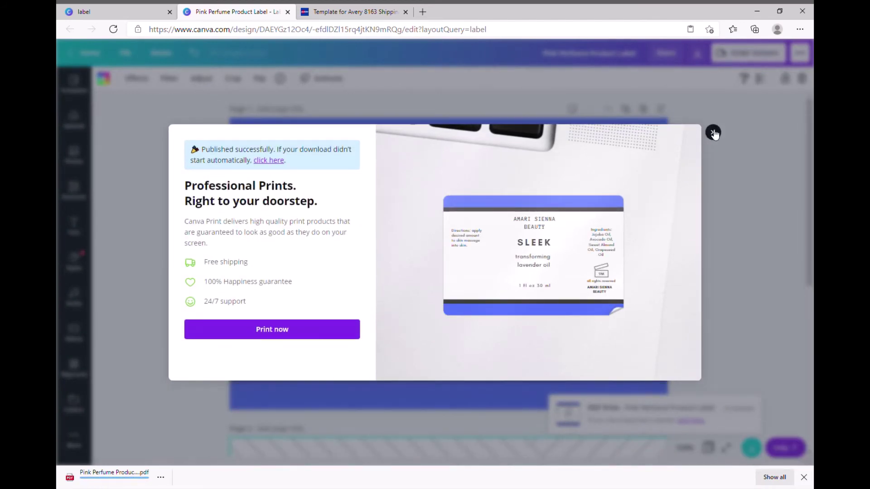
left_click(712, 133)
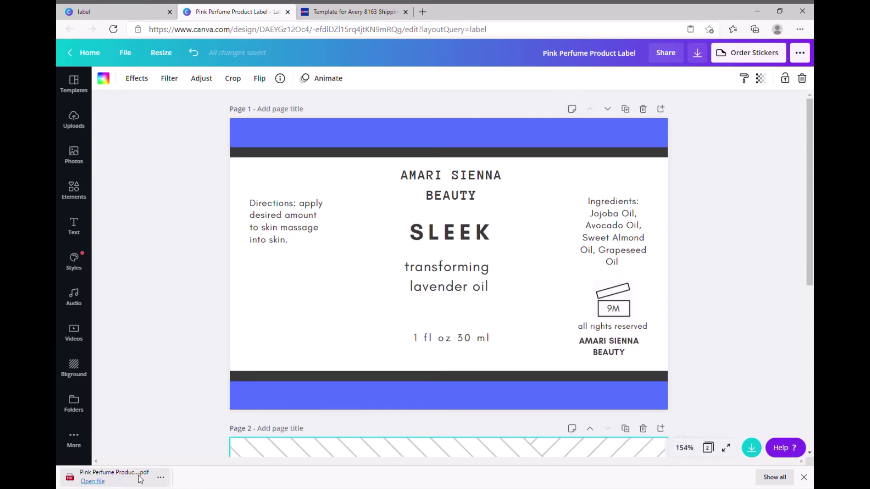
Step: Return to Avery Template 8163, start designing online and select the blank horizontal label design
left_click(365, 11)
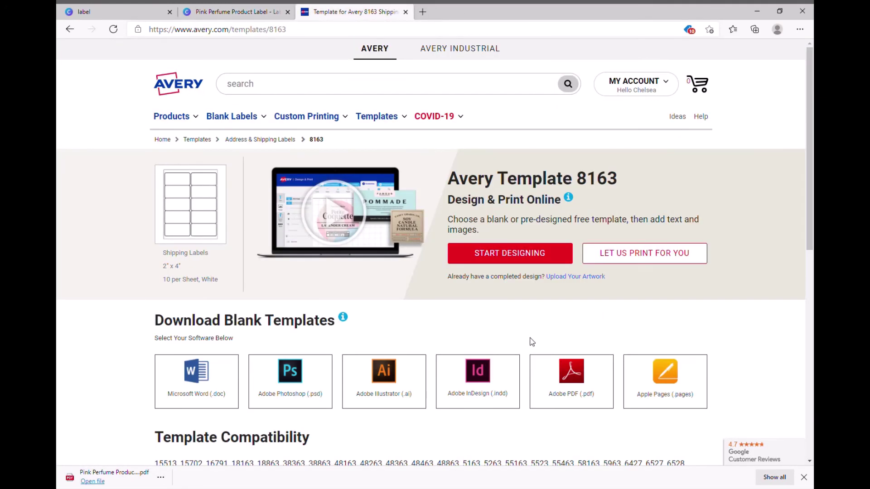
scroll(304, 339, "down", 3)
scroll(208, 271, "up", 3)
left_click(522, 255)
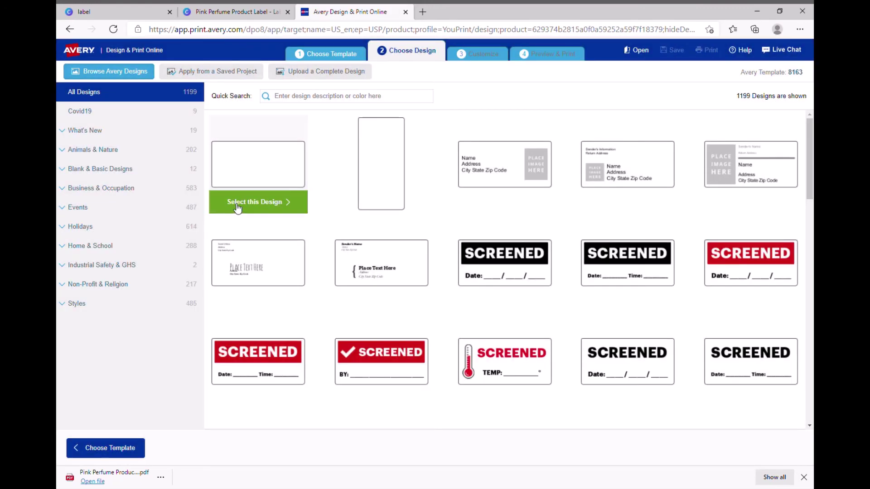
left_click(237, 204)
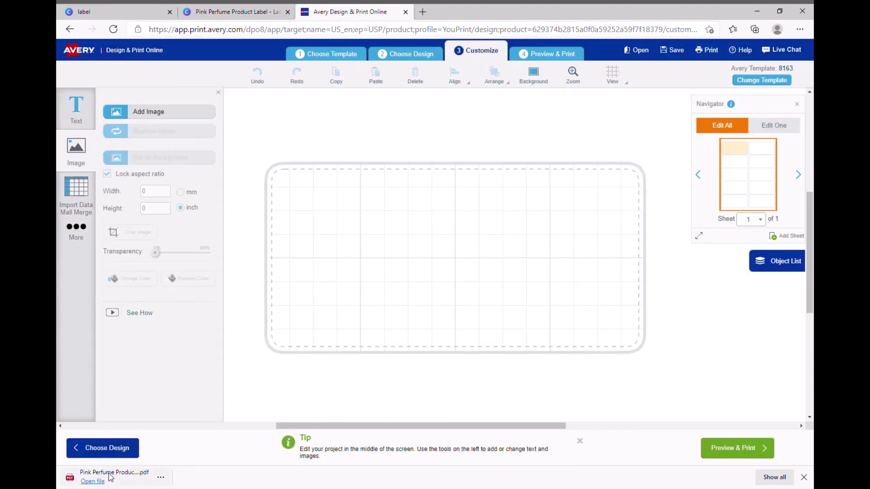
Step: Add the downloaded Pink Perfume Product Label PDF to the blank label as an image and centre it
left_click_drag(104, 478, 420, 271)
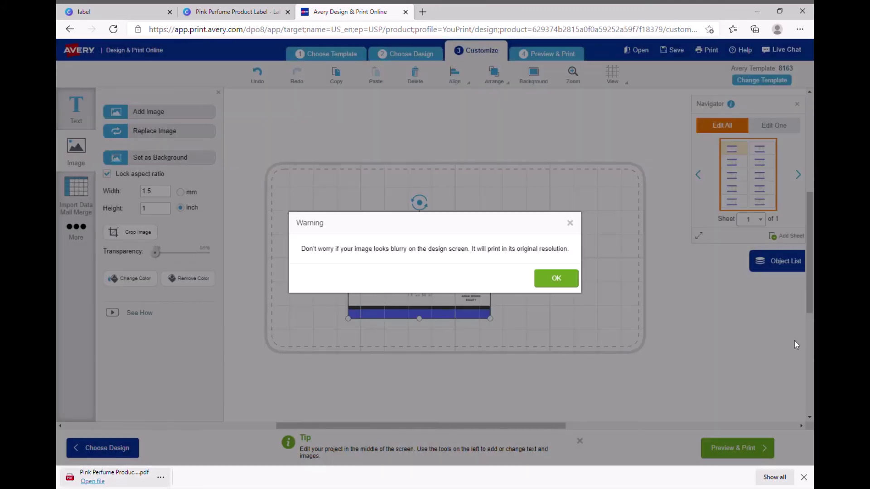
left_click(556, 277)
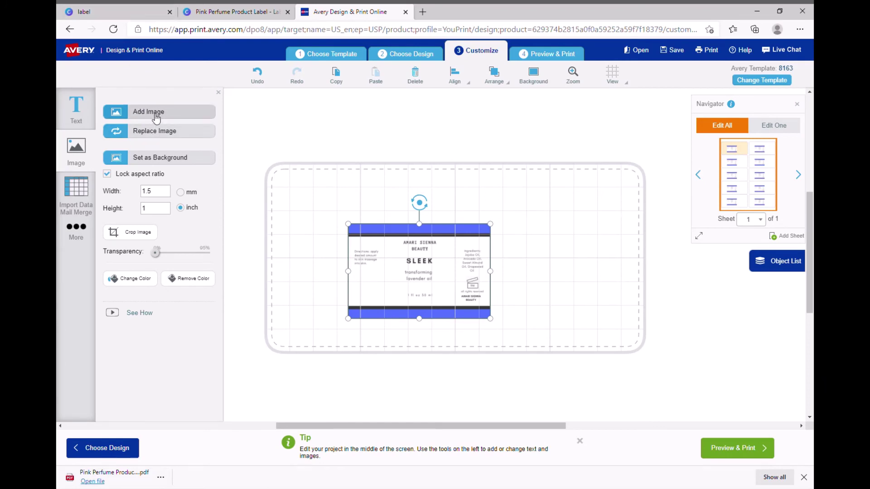
left_click_drag(462, 301, 496, 290)
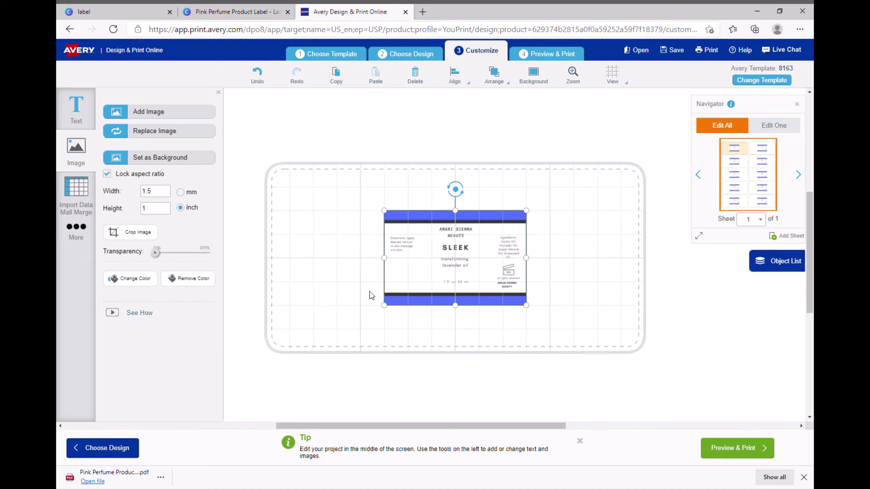
Step: Enlarge the label image to about 3.2 x 2.13 inches, centre it over the blank label and deselect it
left_click_drag(385, 306, 213, 351)
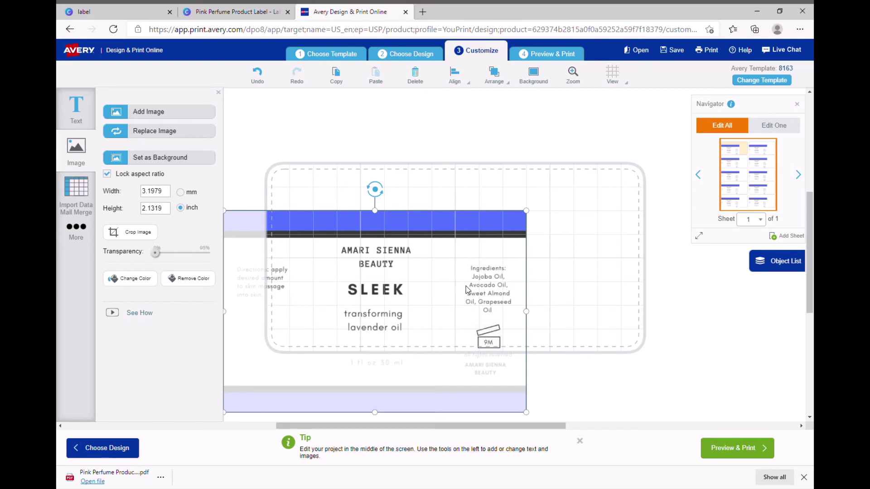
left_click_drag(467, 286, 555, 232)
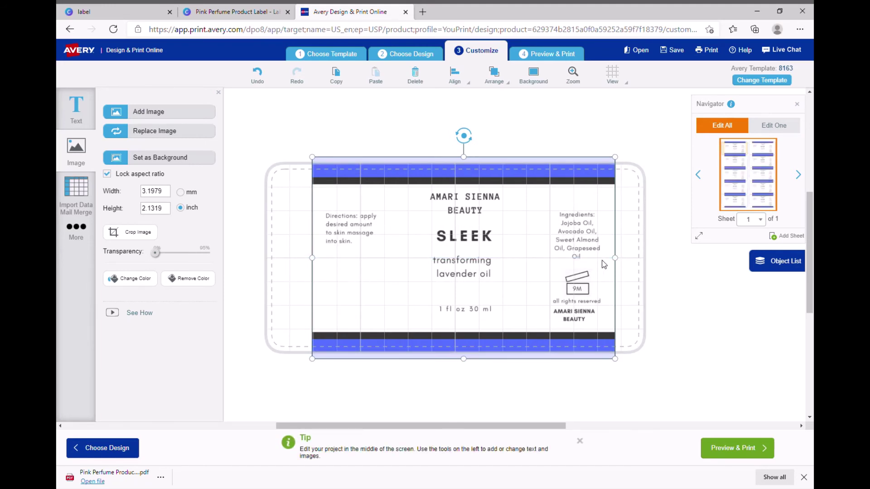
mouse_move(615, 258)
left_mouse_down()
mouse_move(650, 265)
mouse_move(616, 263)
left_mouse_up()
left_click_drag(522, 267, 515, 266)
left_click(290, 109)
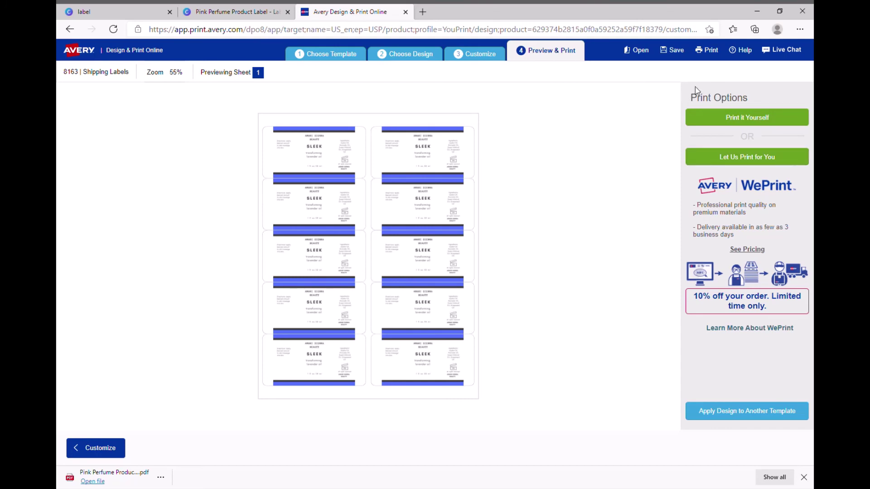
Step: Choose to print the label sheet yourself and keep it set to print all labels
left_click(725, 119)
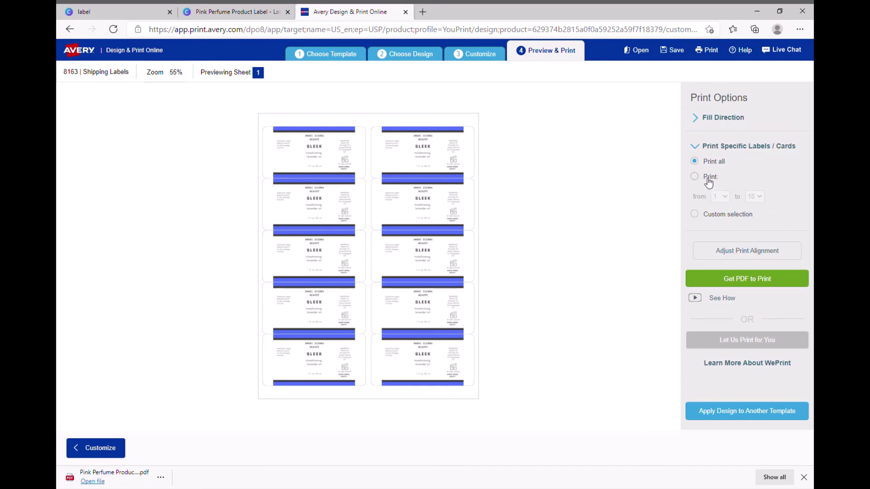
left_click(695, 177)
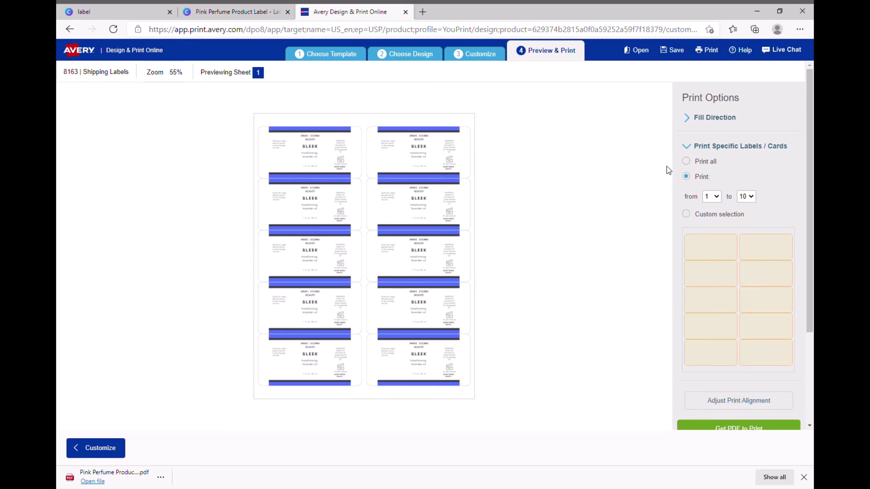
left_click(692, 162)
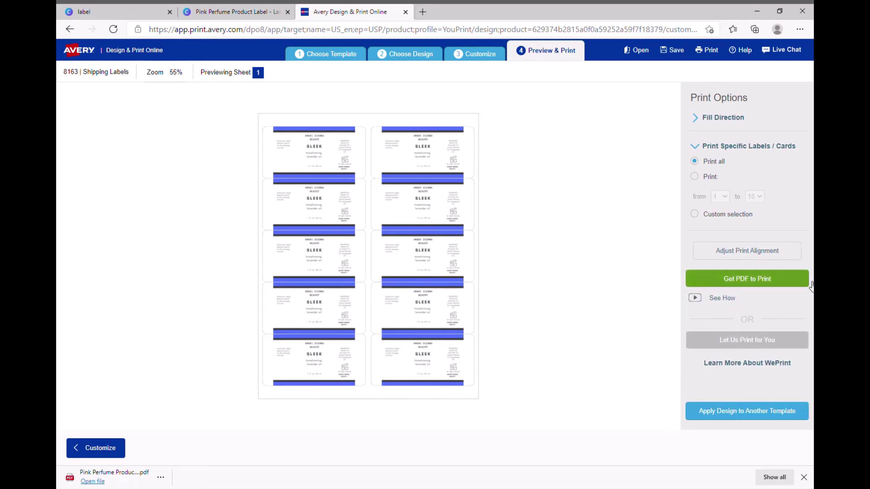
Step: Request the PDF to print and save the project to the account as Avery-10sheet-8163
left_click(775, 281)
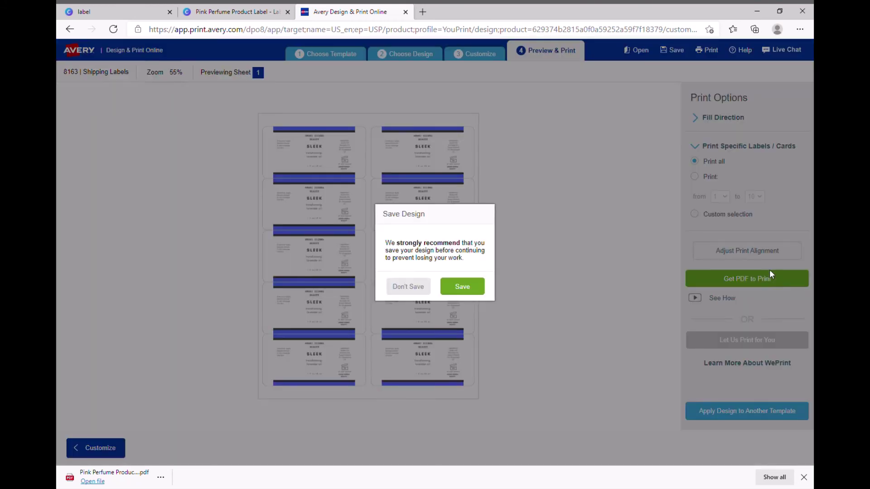
left_click(462, 286)
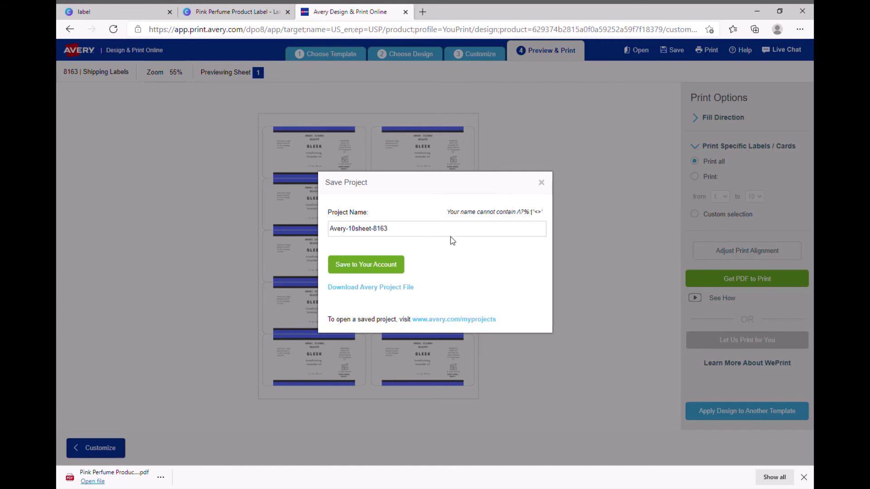
left_click(372, 265)
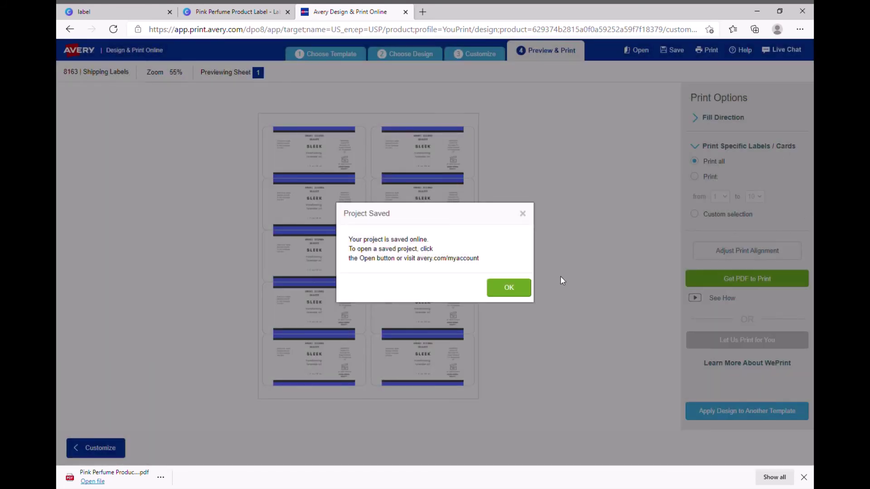
left_click(498, 294)
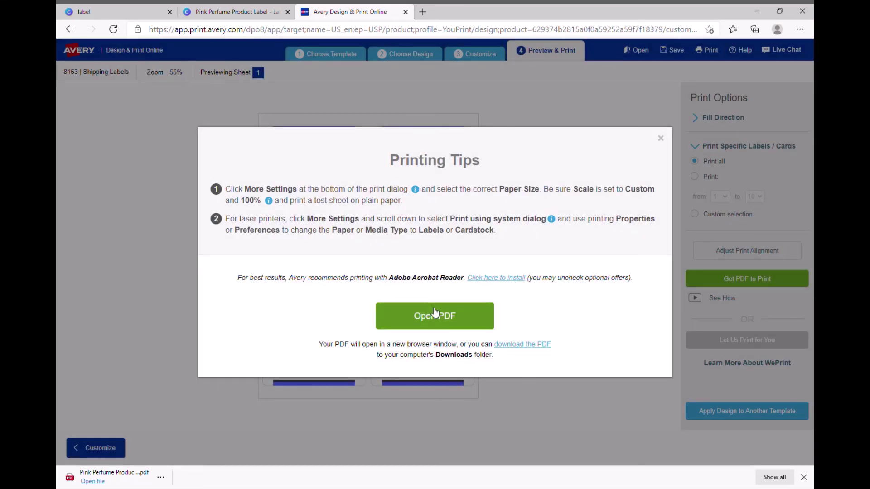
Step: Open the sheet's PDF, check all its labels from top to bottom, and close it to return to the Avery preview
left_click(435, 313)
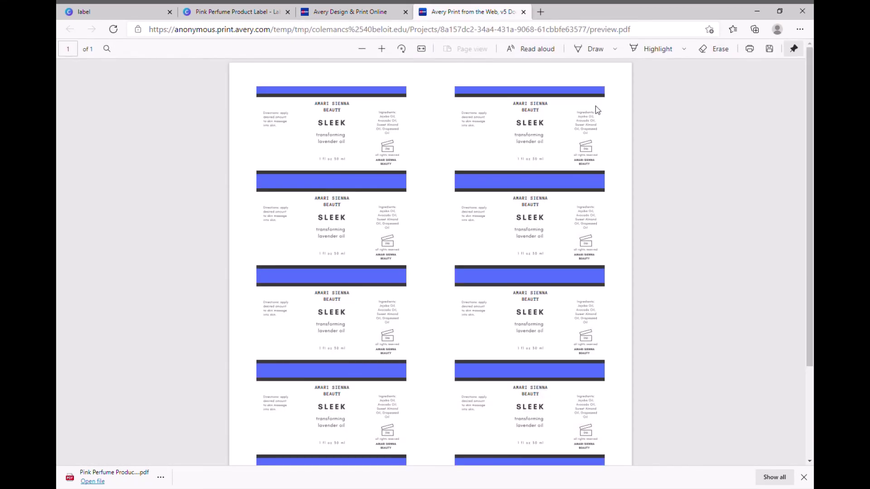
scroll(445, 151, "down", 2)
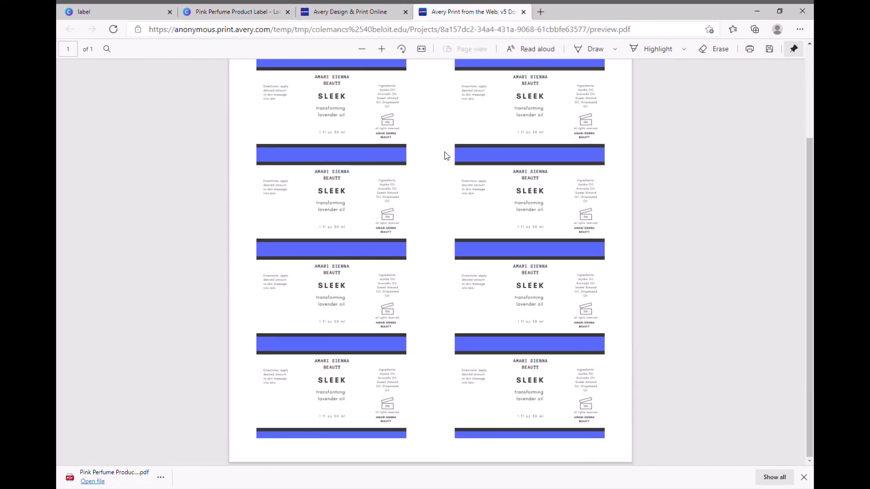
scroll(445, 151, "up", 2)
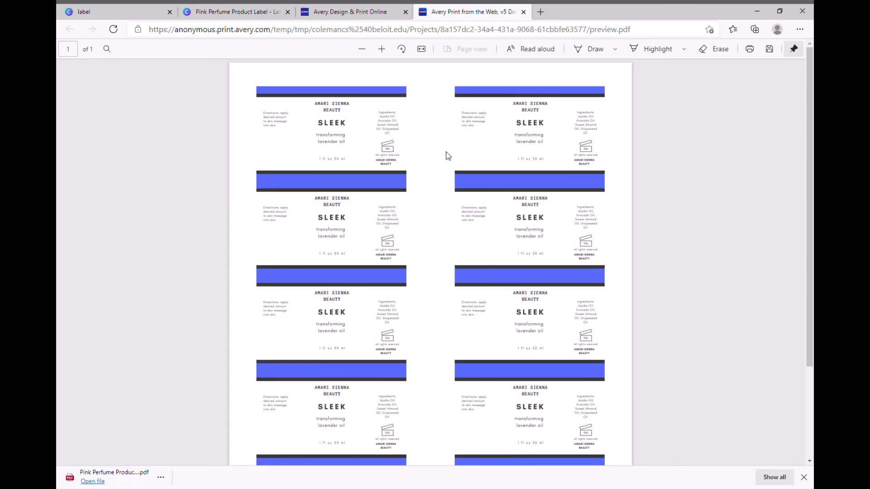
left_click(524, 12)
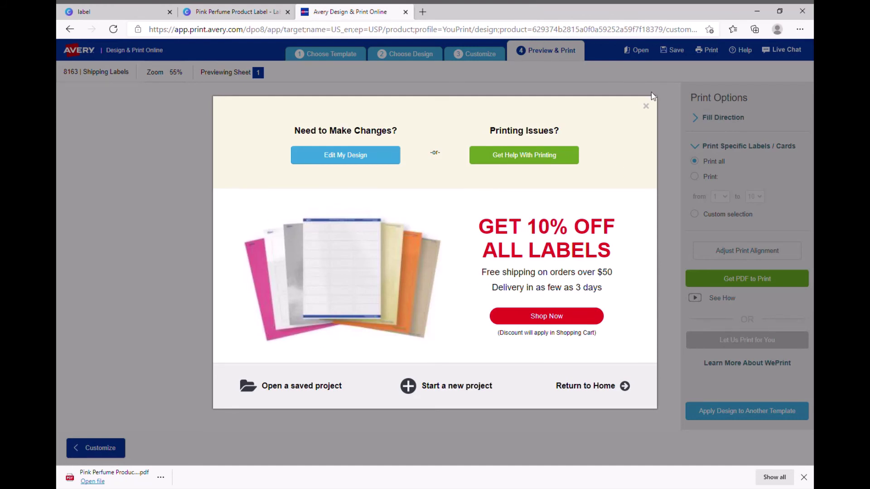
left_click(646, 108)
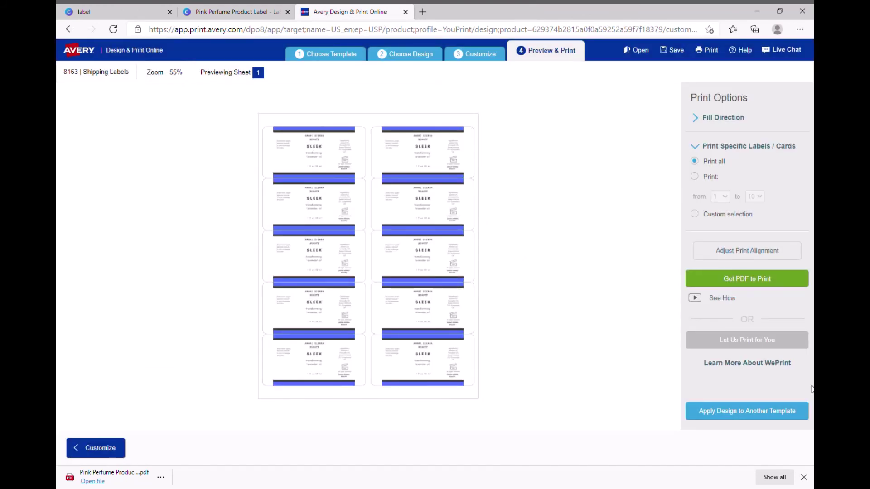
Step: Generate the sheet's PDF again, open it in its own tab, and return to the Avery print preview without the promotional offer
left_click(765, 284)
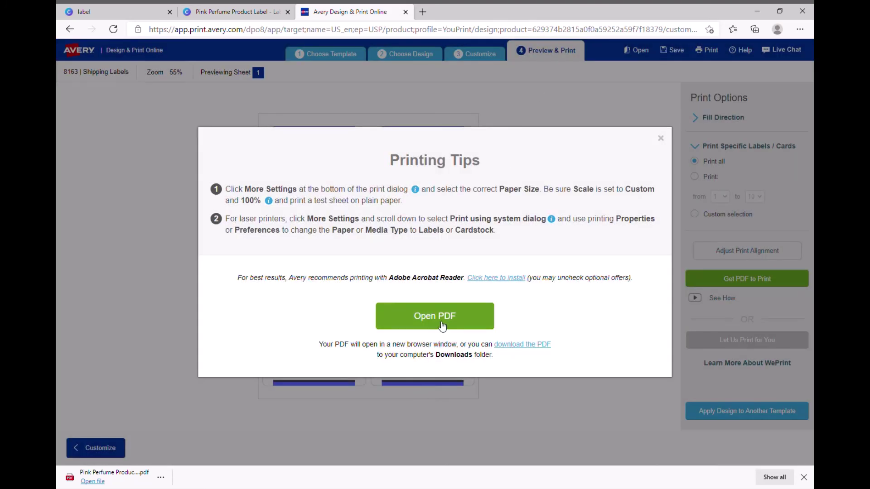
left_click(442, 323)
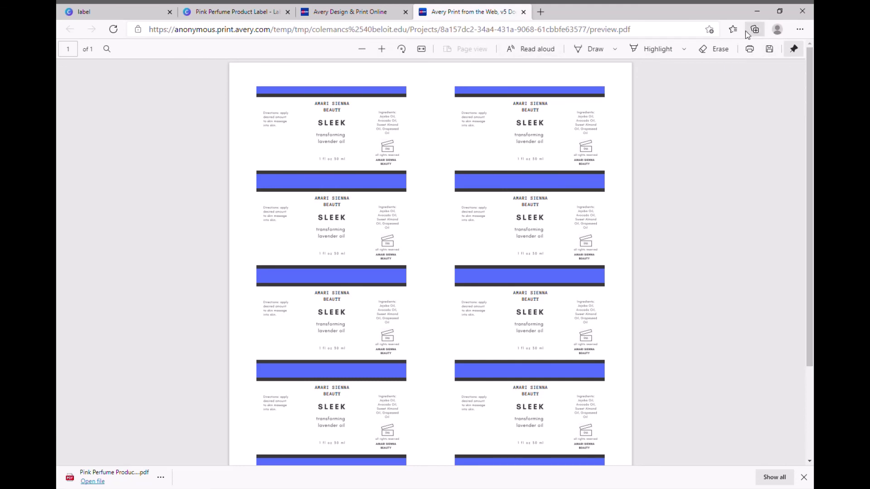
left_click(385, 11)
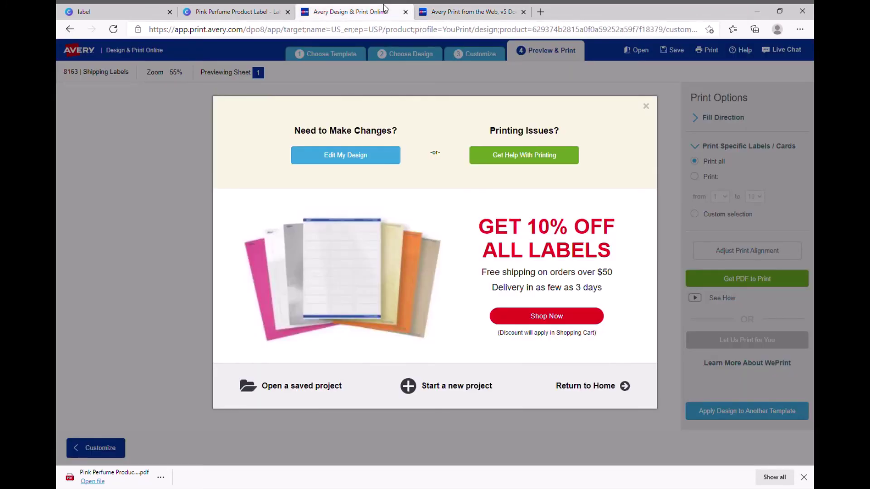
left_click(647, 111)
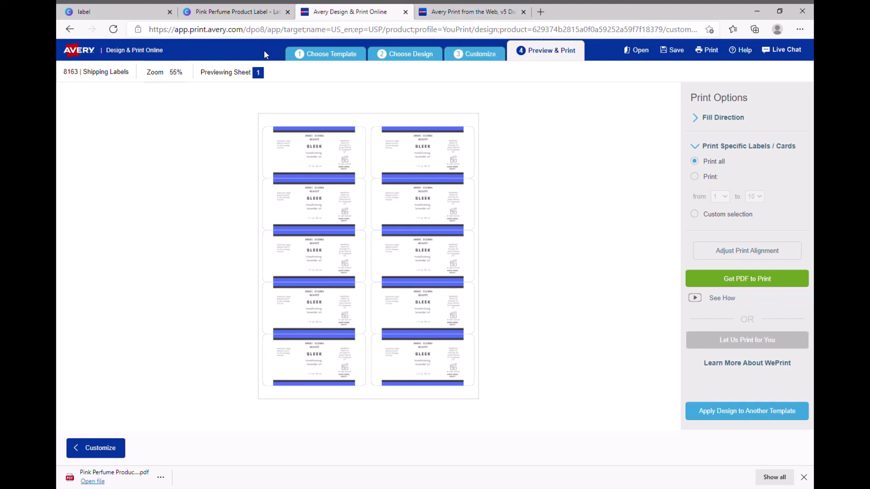
Step: Switch to Canva, browse the label template results for other design ideas, and return to the Pink Perfume Product Label design
left_click(236, 12)
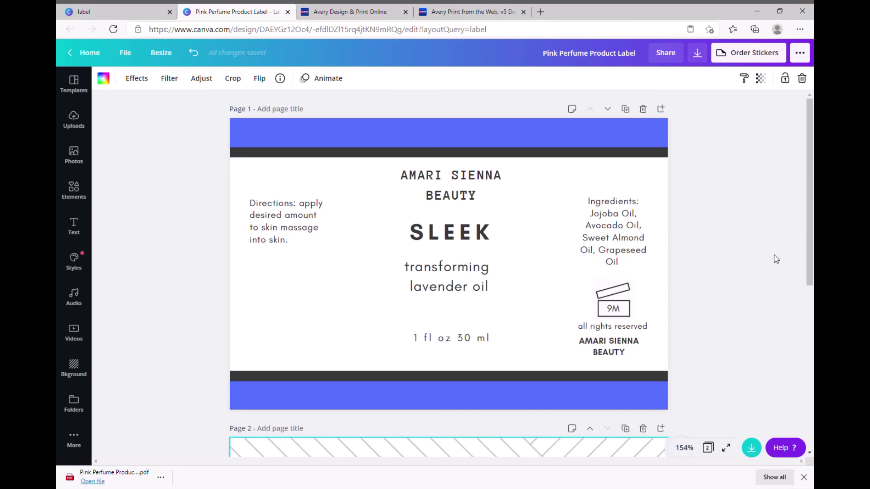
left_click(159, 11)
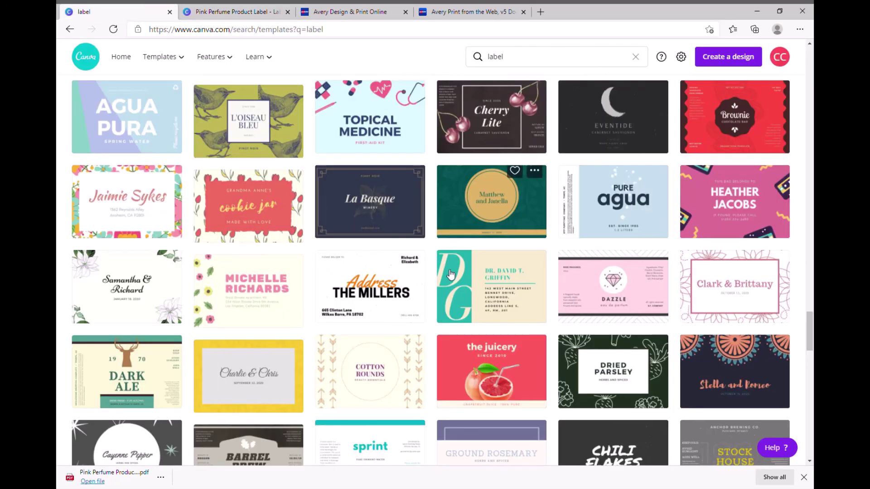
scroll(433, 288, "down", 9)
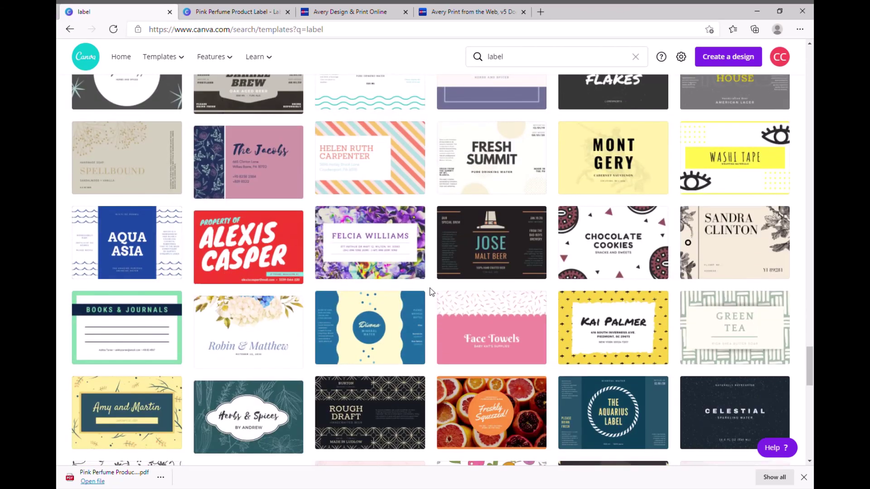
scroll(432, 293, "down", 4)
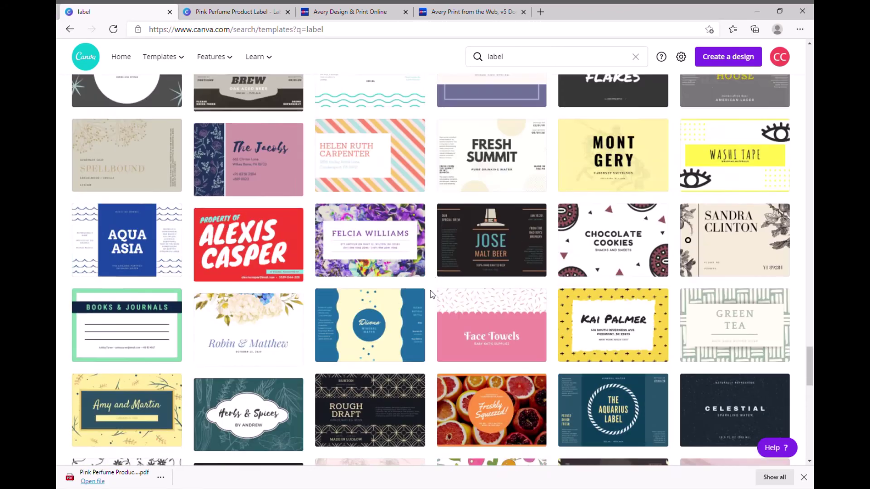
scroll(428, 294, "down", 15)
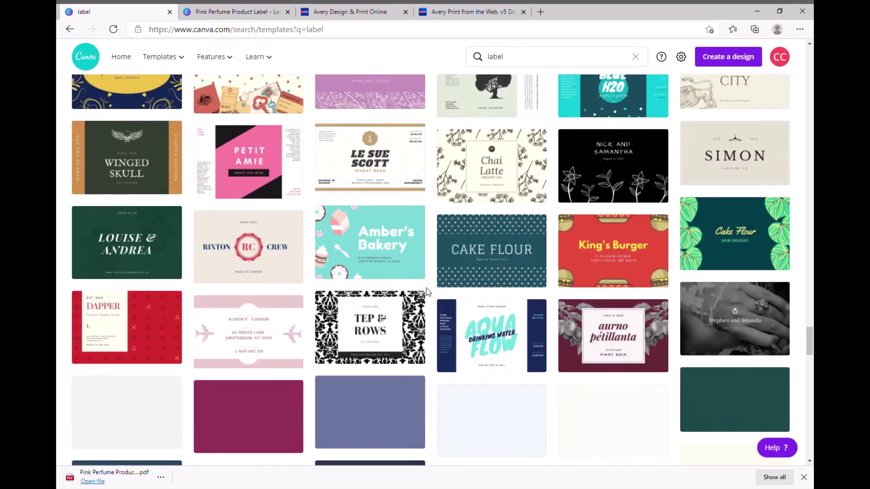
scroll(429, 294, "down", 4)
scroll(428, 294, "down", 10)
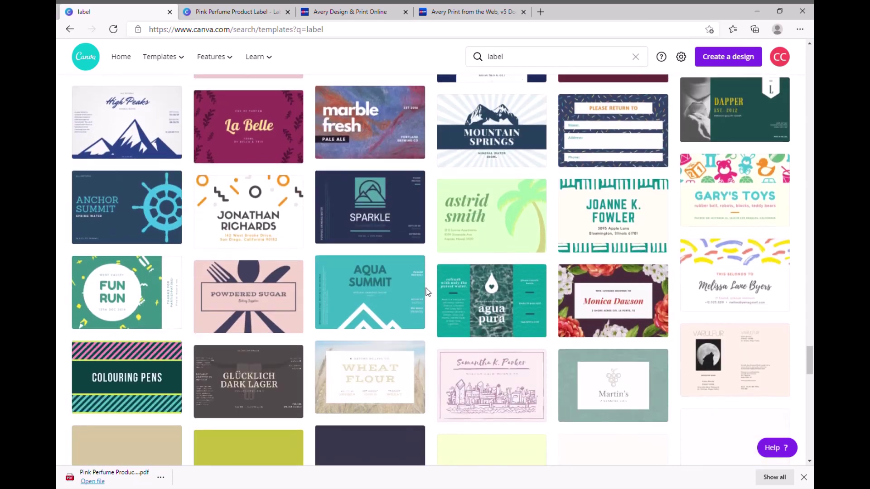
scroll(430, 294, "down", 6)
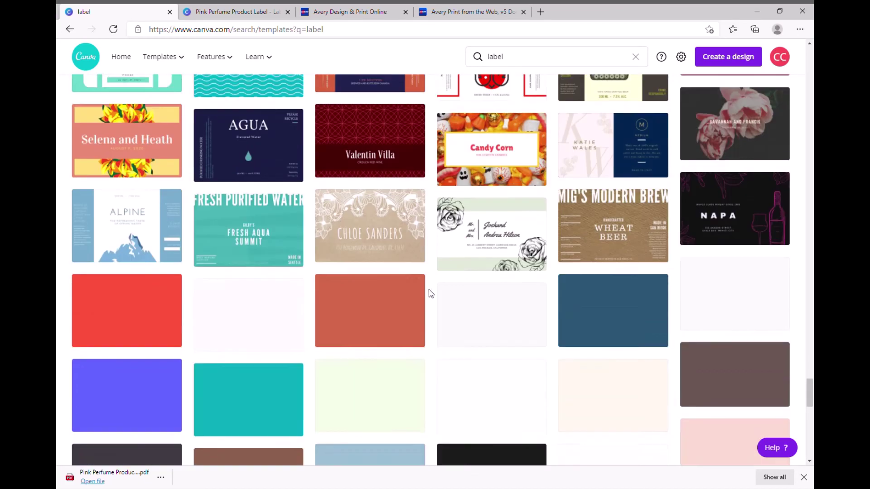
scroll(489, 295, "down", 6)
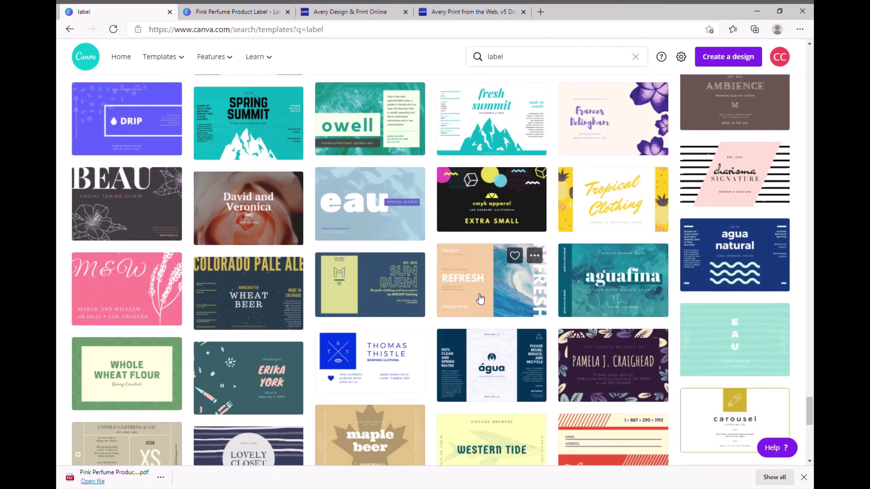
scroll(480, 299, "up", 18)
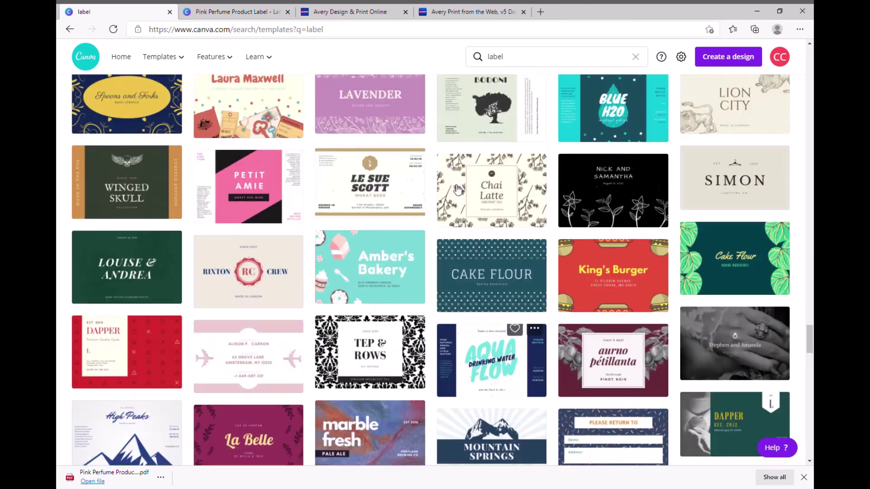
scroll(458, 189, "up", 15)
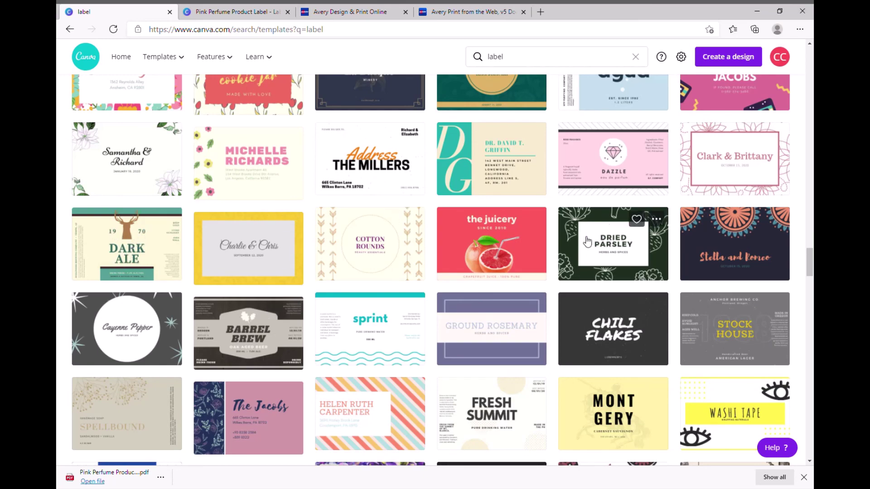
scroll(588, 241, "up", 15)
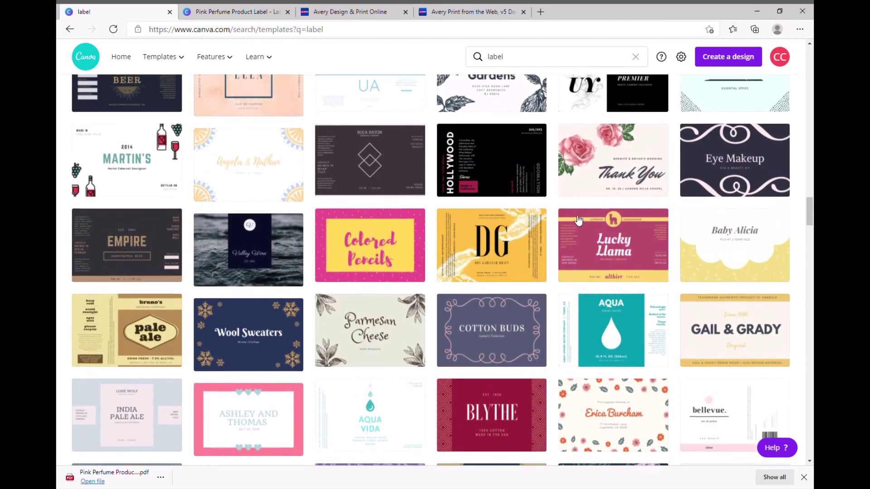
scroll(579, 220, "up", 20)
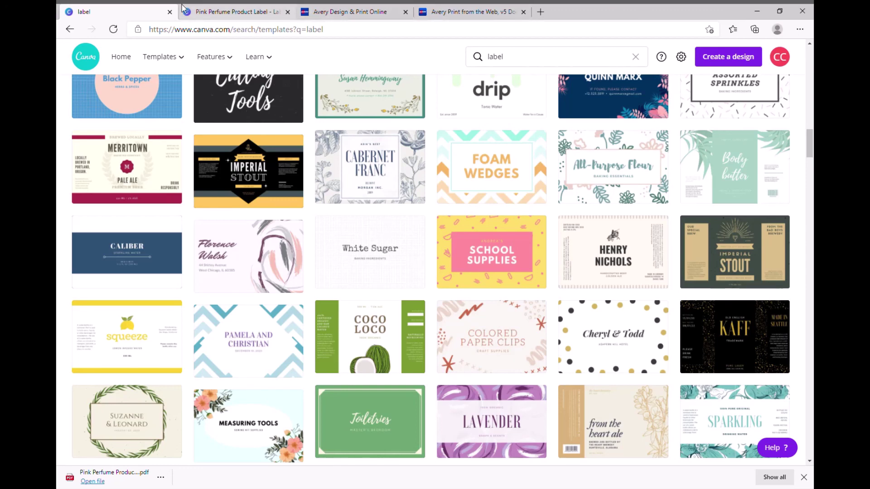
left_click(214, 11)
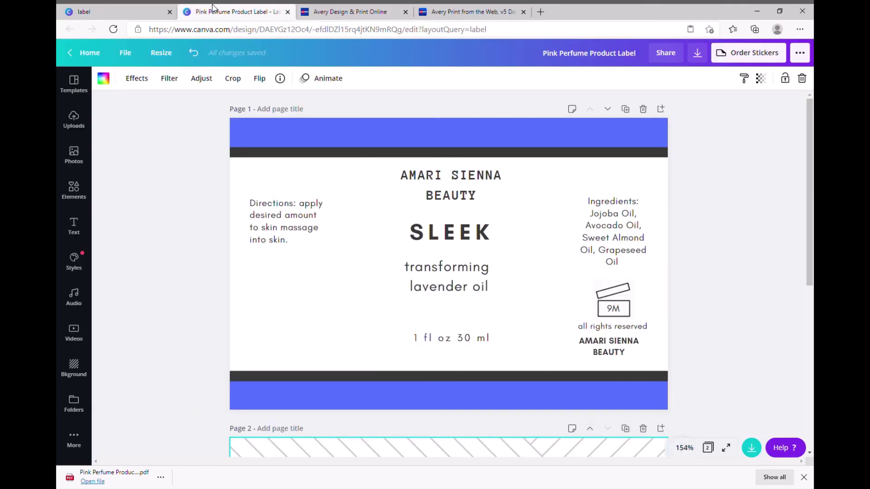